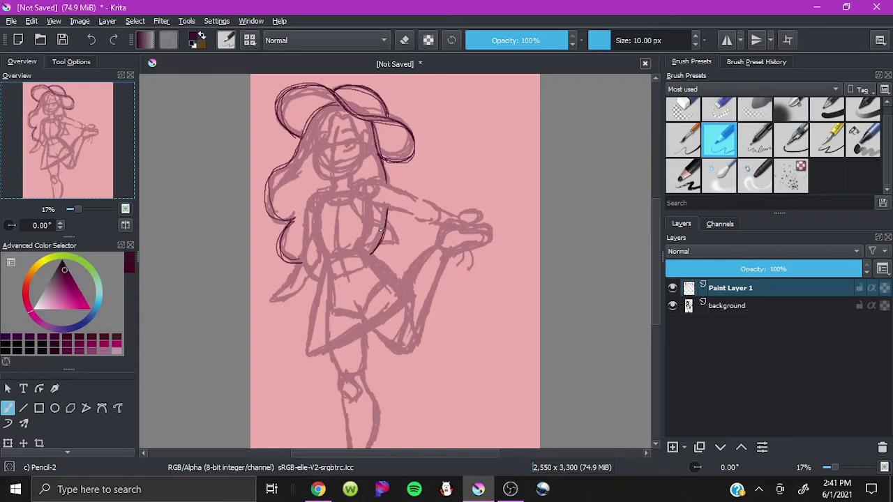
Step: Darken the hair and face outline under the hat, and add the eye and smile
left_click_drag(331, 115, 288, 170)
mouse_move(332, 105)
left_mouse_down()
mouse_move(288, 171)
mouse_move(376, 152)
left_mouse_up()
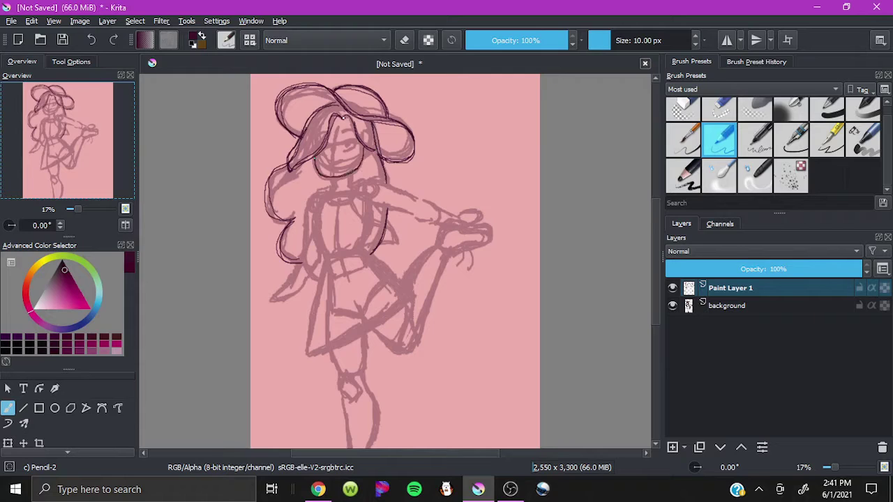
left_click_drag(346, 142, 341, 165)
left_click_drag(326, 166, 333, 170)
Step: Draw darker lines over the torso and outline the outstretched arm
mouse_move(353, 187)
left_mouse_down()
mouse_move(395, 243)
mouse_move(370, 220)
mouse_move(392, 236)
left_mouse_up()
left_click_drag(376, 207, 395, 241)
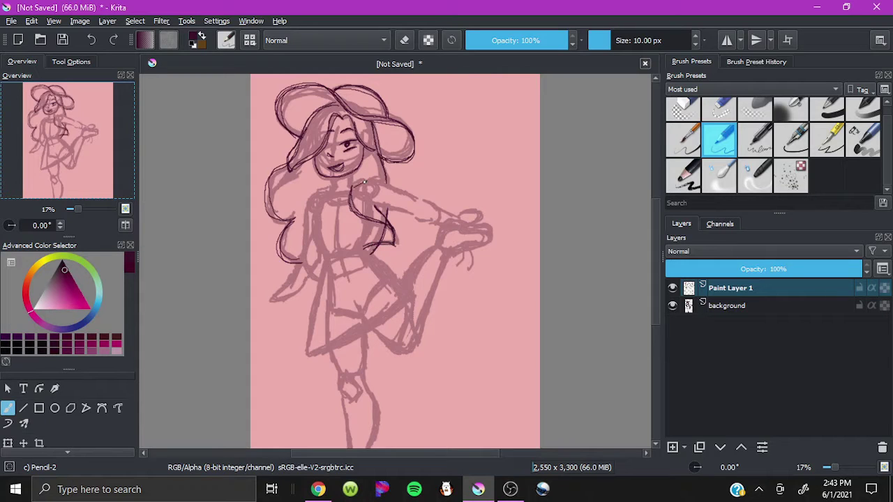
left_click_drag(375, 204, 422, 220)
mouse_move(365, 183)
left_mouse_down()
mouse_move(427, 201)
mouse_move(427, 223)
left_mouse_up()
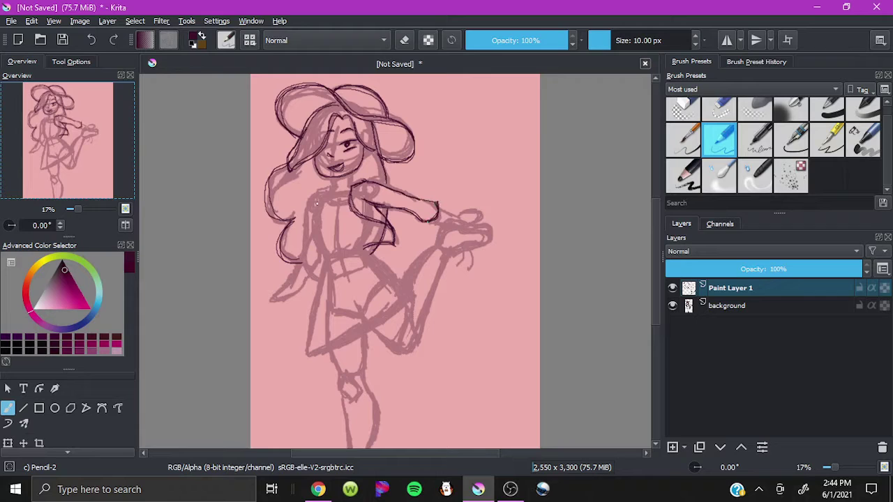
Step: Darken the hand, the torso's left side and the left arm, undoing one stray stroke
mouse_move(325, 190)
left_mouse_down()
mouse_move(316, 280)
mouse_move(327, 189)
left_mouse_up()
left_click_drag(318, 241, 304, 279)
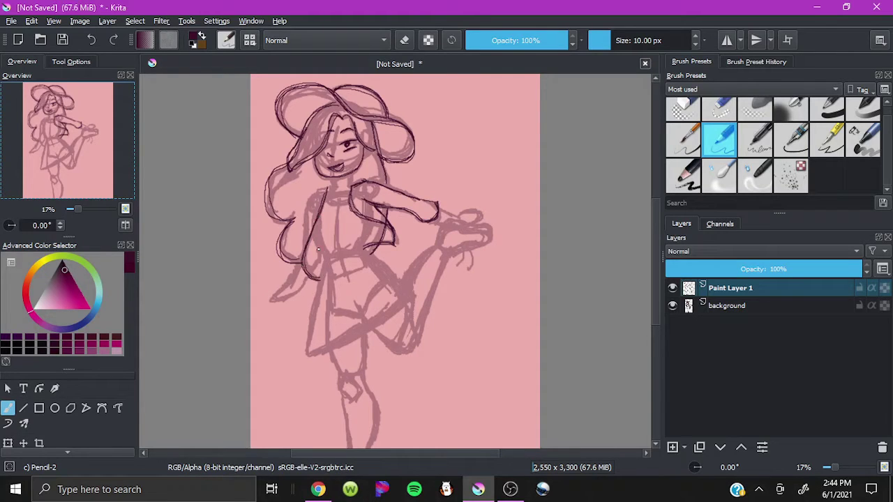
left_click_drag(314, 196, 305, 244)
key("ctrl+z")
mouse_move(311, 212)
left_mouse_down()
mouse_move(307, 244)
mouse_move(311, 231)
left_mouse_up()
Step: Trace the left hand, neck, torso sides, waist curve and the skirt's left side
mouse_move(302, 266)
left_mouse_down()
mouse_move(306, 279)
mouse_move(275, 303)
left_mouse_up()
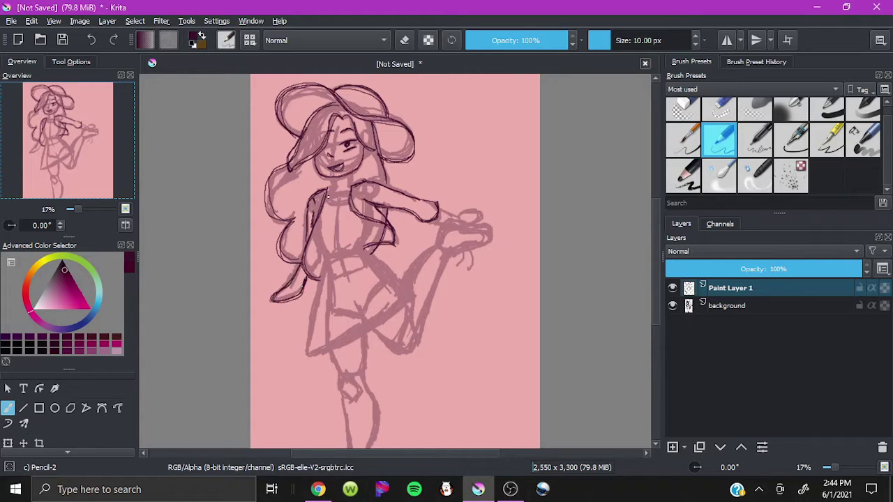
left_click_drag(329, 198, 332, 177)
left_click_drag(328, 221, 319, 258)
mouse_move(370, 222)
left_mouse_down()
mouse_move(364, 250)
mouse_move(325, 261)
left_mouse_up()
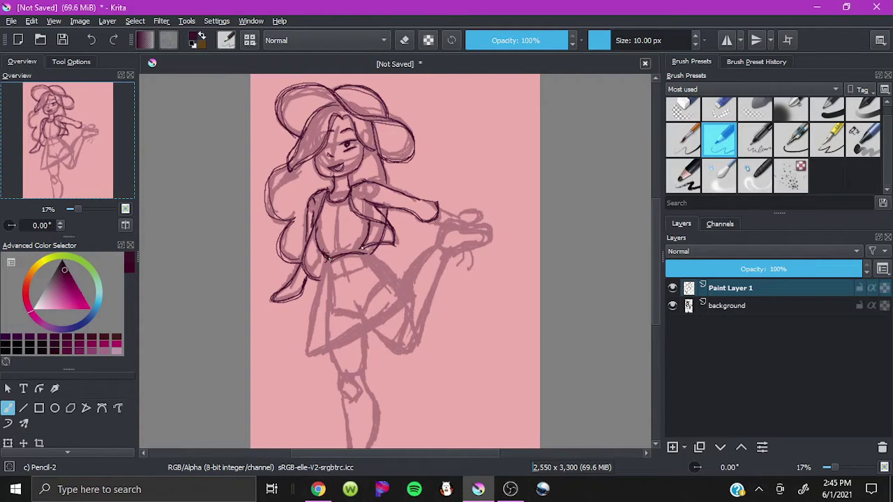
mouse_move(317, 222)
left_mouse_down()
mouse_move(314, 248)
mouse_move(346, 241)
mouse_move(316, 309)
left_mouse_up()
left_click_drag(323, 272, 305, 351)
Step: Try the skirt's diagonal right edge twice, undoing both, then add a waist stroke and the skirt hem
left_click_drag(364, 253, 412, 298)
key("ctrl+z")
key("ctrl+z")
mouse_move(364, 254)
left_mouse_down()
mouse_move(416, 304)
mouse_move(327, 346)
mouse_move(395, 287)
mouse_move(413, 299)
left_mouse_up()
key("ctrl+z")
key("ctrl+z")
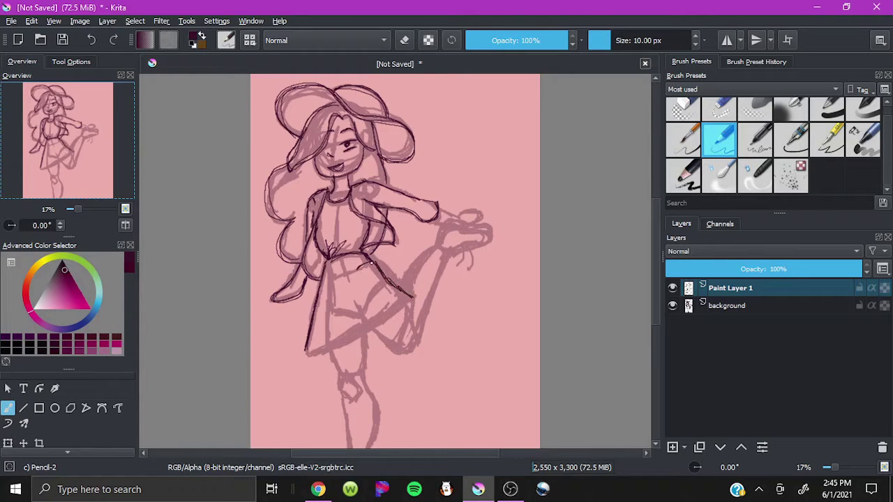
left_click_drag(372, 263, 361, 274)
left_click_drag(311, 355, 402, 300)
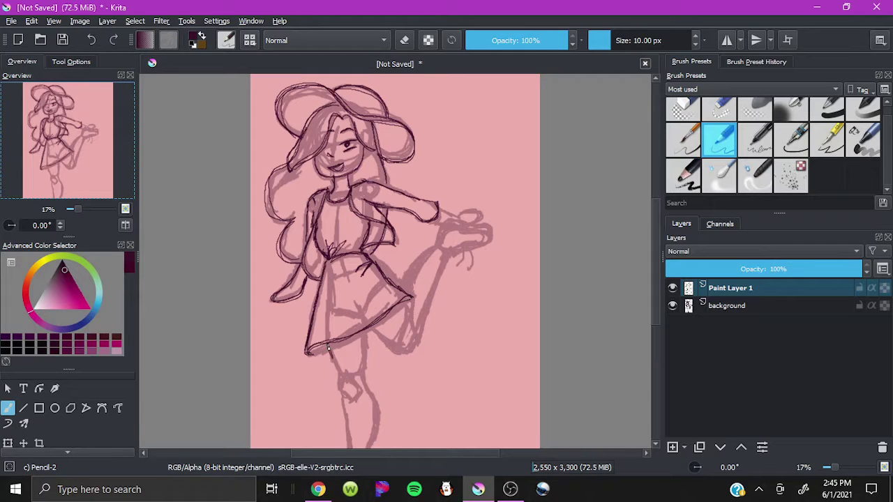
Step: Draw and darken both standing legs down to the feet
left_click_drag(328, 347, 342, 373)
mouse_move(369, 330)
left_mouse_down()
mouse_move(364, 374)
mouse_move(346, 396)
mouse_move(373, 448)
mouse_move(363, 369)
left_mouse_up()
left_click_drag(370, 409, 379, 447)
left_click_drag(342, 392, 352, 449)
left_click_drag(354, 397, 357, 388)
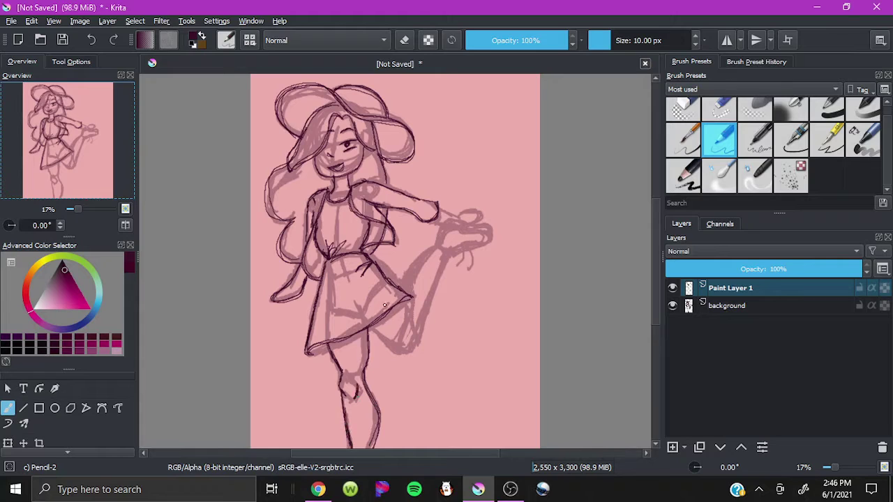
Step: Trace the raised bent leg's outline from knee to foot
left_click_drag(371, 324, 405, 349)
left_click_drag(414, 301, 409, 320)
left_click_drag(402, 350, 414, 343)
mouse_move(433, 248)
left_mouse_down()
mouse_move(412, 296)
mouse_move(420, 345)
mouse_move(407, 352)
left_mouse_up()
mouse_move(423, 331)
left_mouse_down()
mouse_move(454, 249)
mouse_move(443, 224)
mouse_move(494, 244)
mouse_move(450, 266)
left_mouse_up()
Step: Outline the raised foot with toe and sole lines, plus the wrist and hand
mouse_move(491, 228)
left_mouse_down()
mouse_move(439, 245)
mouse_move(477, 226)
mouse_move(469, 279)
left_mouse_up()
left_click_drag(474, 248, 484, 276)
left_click_drag(455, 247, 489, 241)
mouse_move(428, 203)
left_mouse_down()
mouse_move(453, 216)
mouse_move(478, 211)
mouse_move(456, 217)
mouse_move(479, 212)
left_mouse_up()
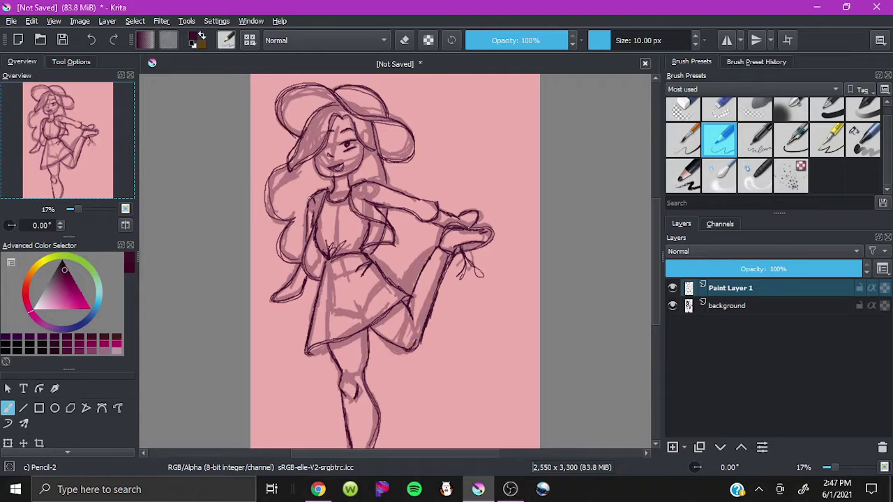
Step: Retrace the hair's left side, then add Paint Layer 2 over a faded sketch and choose Ink-1 Precision
left_click(672, 306)
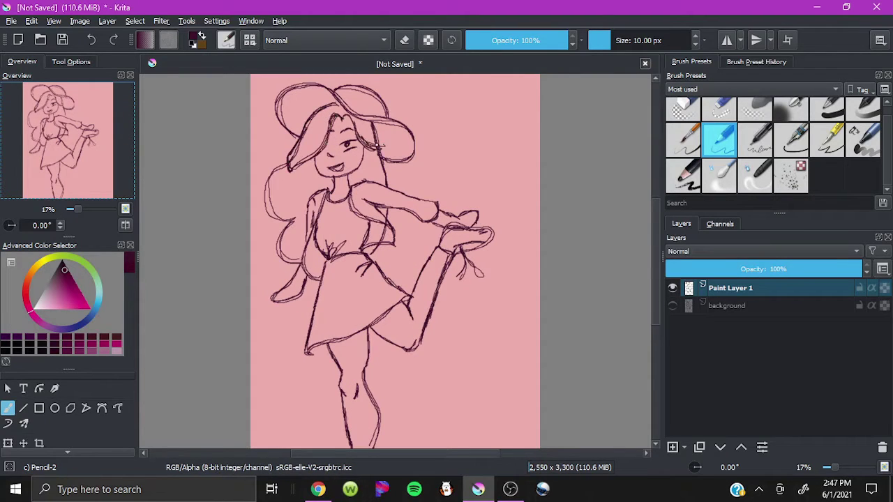
mouse_move(288, 166)
left_mouse_down()
mouse_move(272, 207)
mouse_move(285, 222)
mouse_move(286, 265)
left_mouse_up()
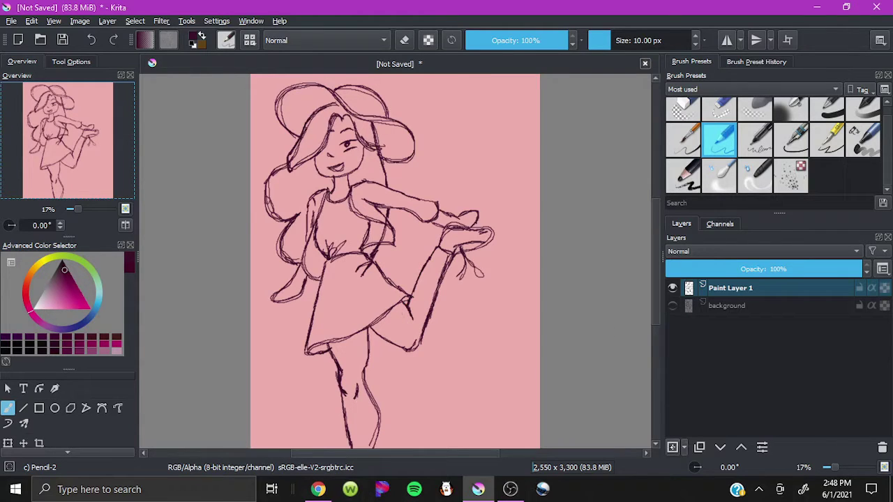
left_click(673, 447)
left_click(730, 305)
mouse_move(824, 269)
left_mouse_down()
mouse_move(769, 269)
mouse_move(783, 269)
left_mouse_up()
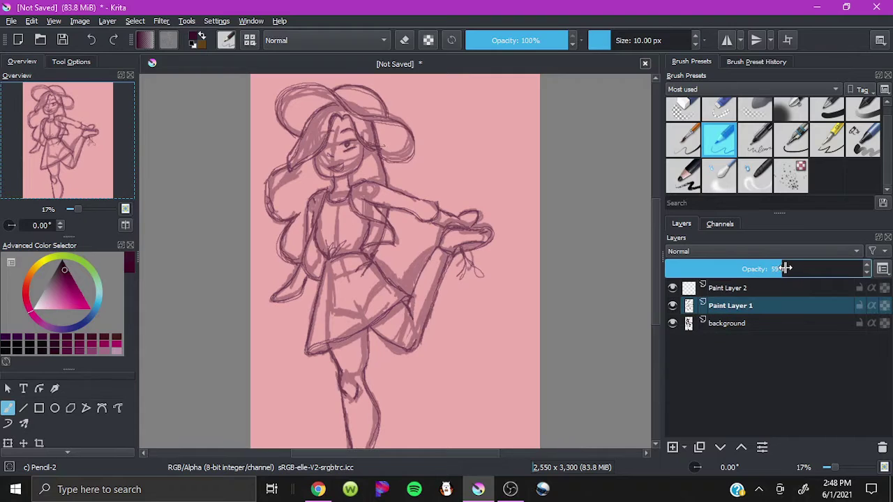
left_click(758, 288)
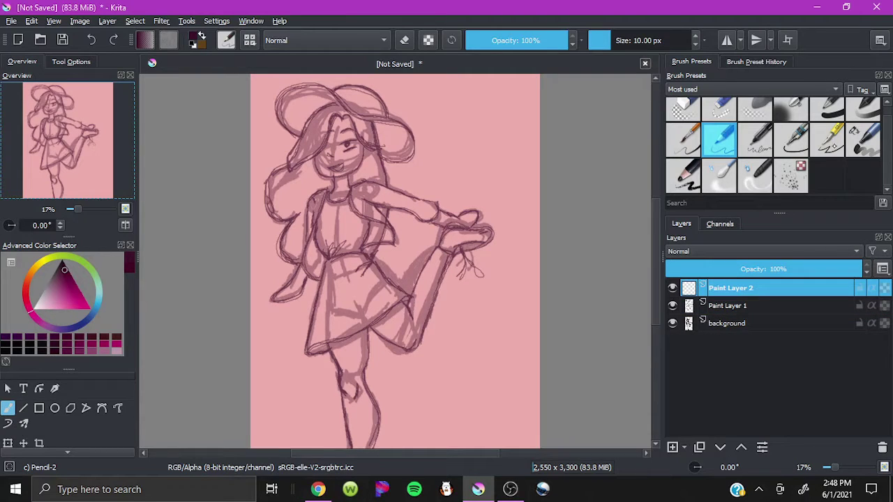
left_click(756, 137)
Step: Pick a dark inking colour and toggle the sketch layer's visibility to check the lines
left_click(58, 281)
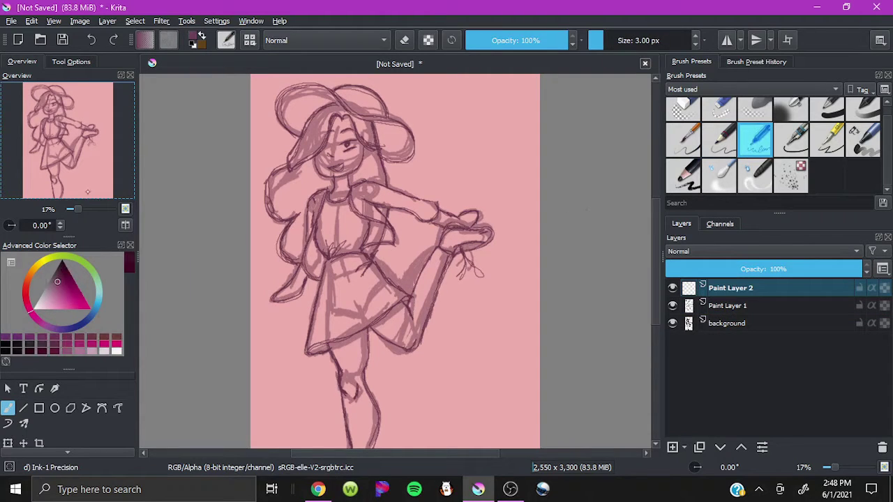
scroll(88, 192, "up", 5)
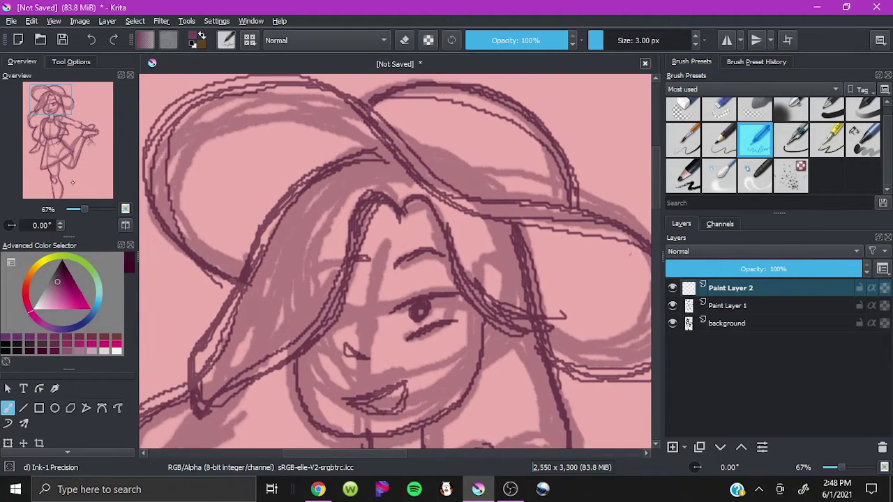
scroll(72, 183, "down", 2)
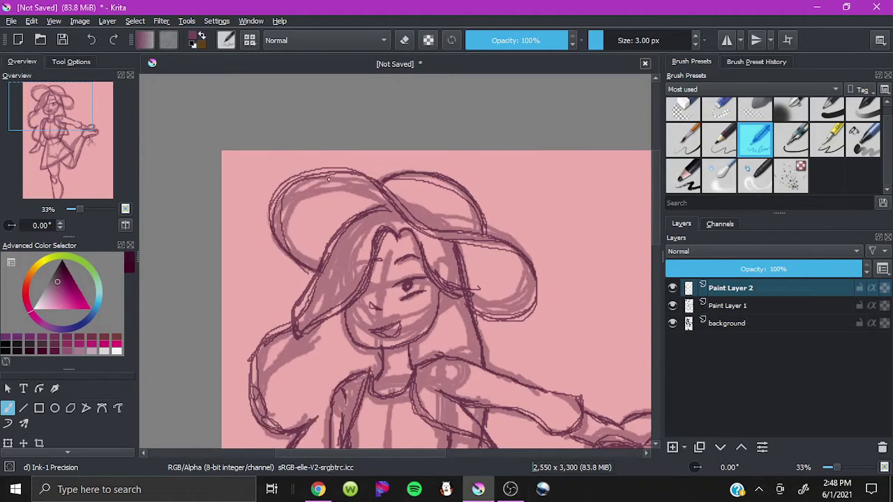
left_click(672, 287)
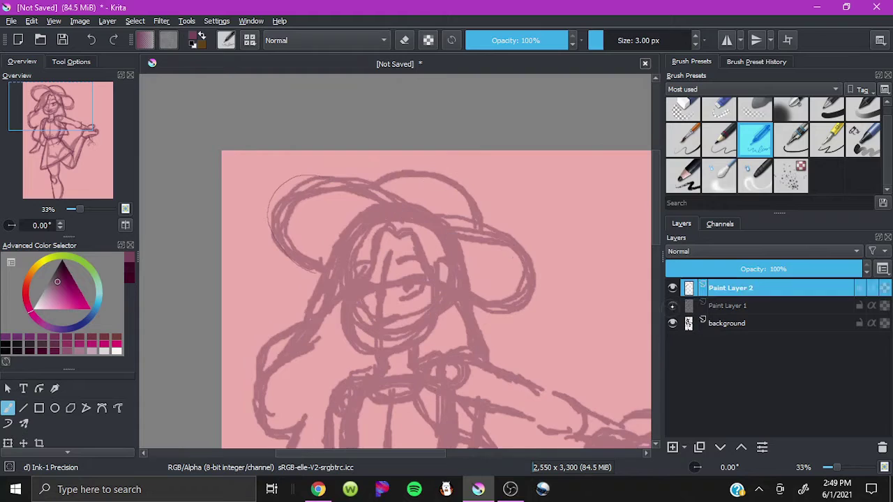
left_click(672, 287)
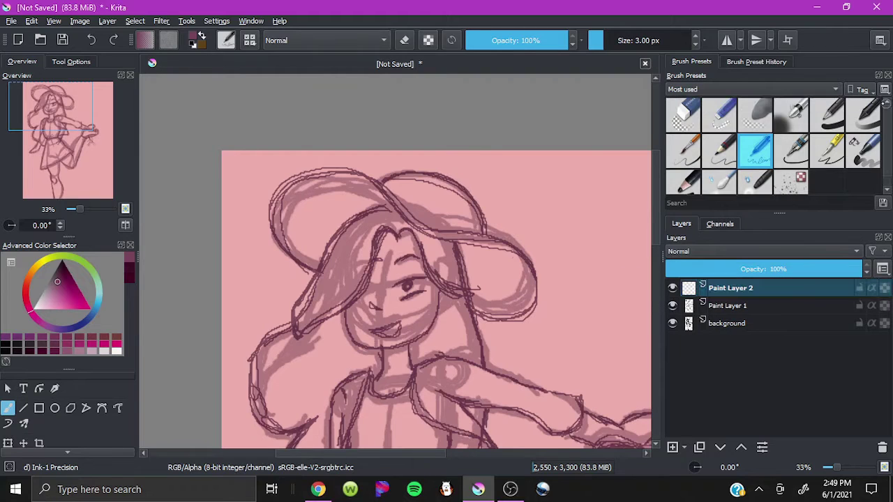
Step: Try Ink-3 Gpen, switch to Basic-1, undo a too-thick hat stroke and shrink the brush
left_click(827, 151)
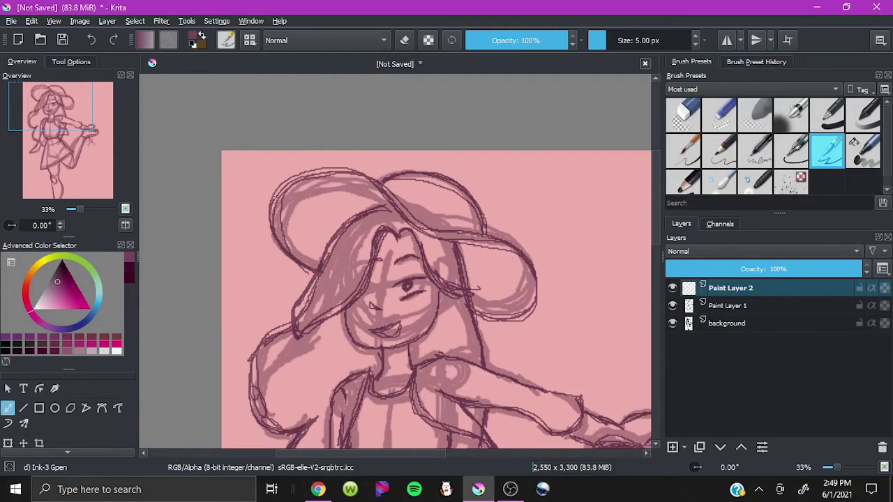
left_click(672, 287)
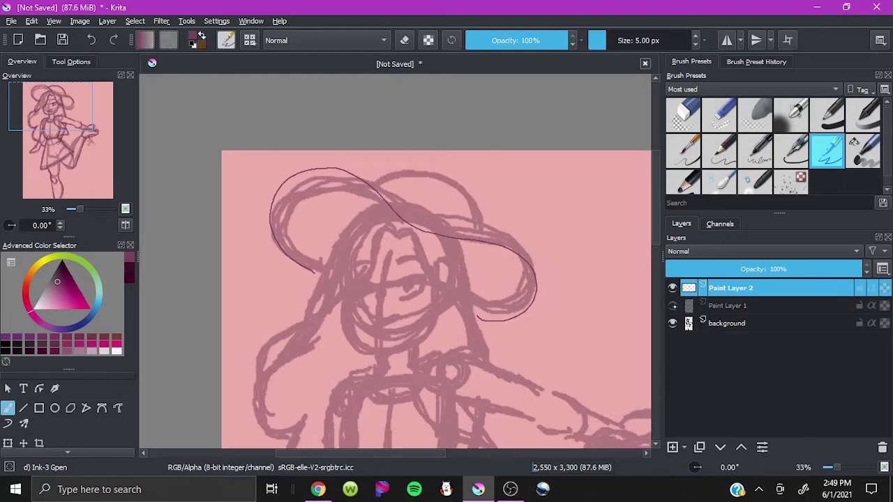
left_click(672, 287)
left_click(824, 116)
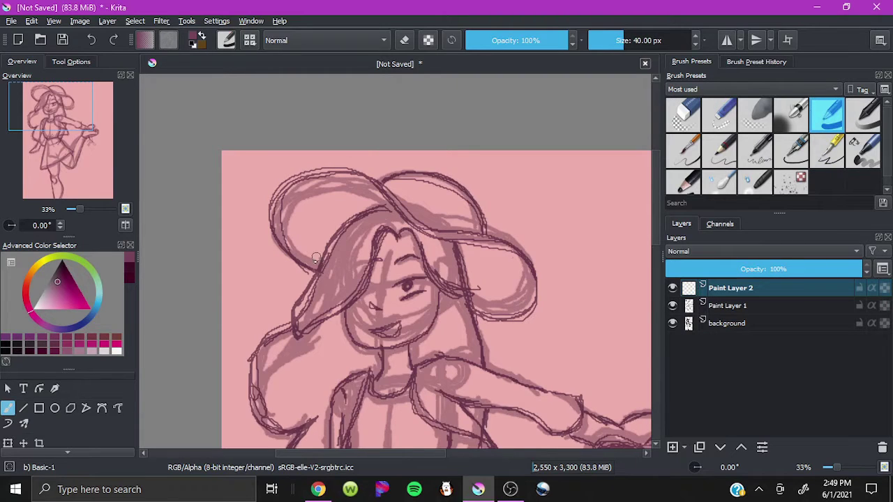
mouse_move(318, 271)
left_mouse_down()
mouse_move(328, 166)
mouse_move(482, 328)
left_mouse_up()
key("ctrl+z")
left_click(609, 43)
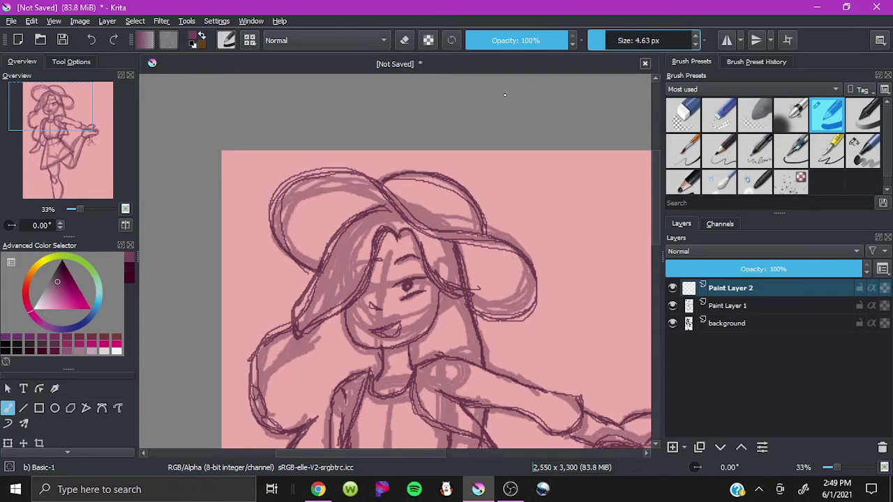
Step: Set the brush to 9.47 px and ink the hat brim, crown and the hair's right edge
left_click_drag(609, 44, 605, 43)
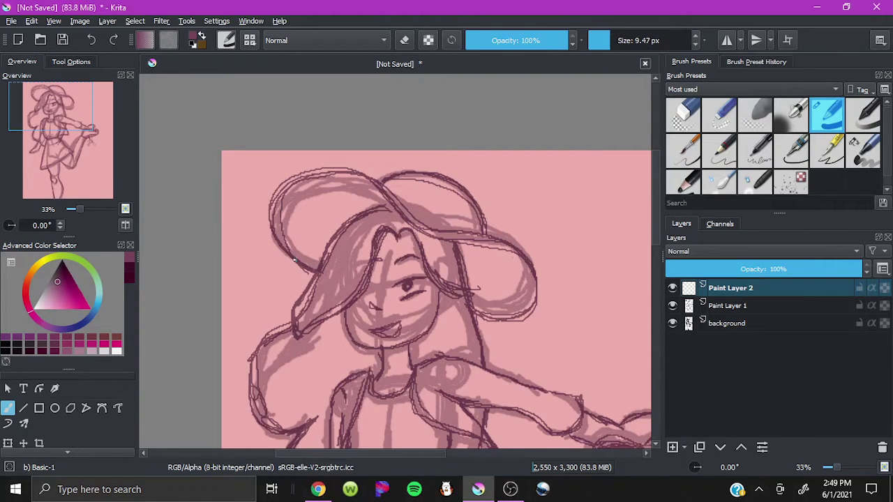
mouse_move(294, 260)
left_mouse_down()
mouse_move(514, 317)
mouse_move(475, 316)
left_mouse_up()
mouse_move(381, 183)
left_mouse_down()
mouse_move(428, 179)
mouse_move(481, 233)
left_mouse_up()
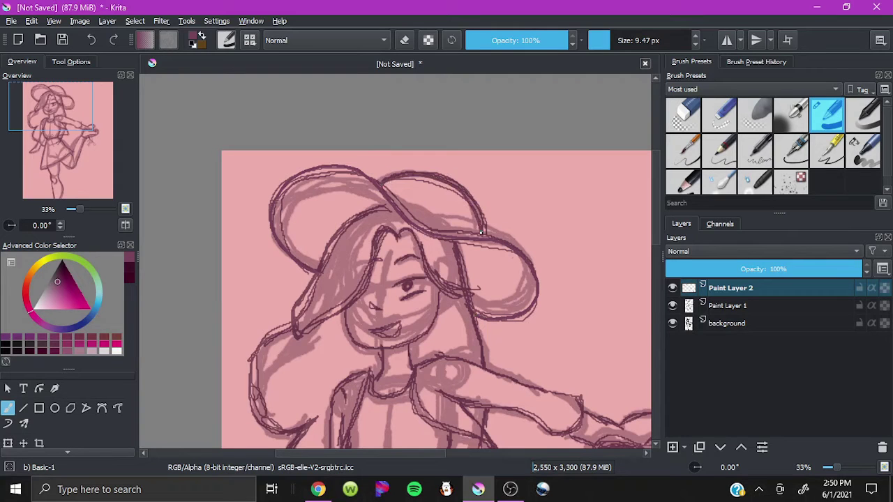
mouse_move(389, 206)
left_mouse_down()
mouse_move(377, 127)
mouse_move(342, 134)
mouse_move(297, 199)
mouse_move(323, 245)
mouse_move(369, 159)
mouse_move(420, 200)
left_mouse_up()
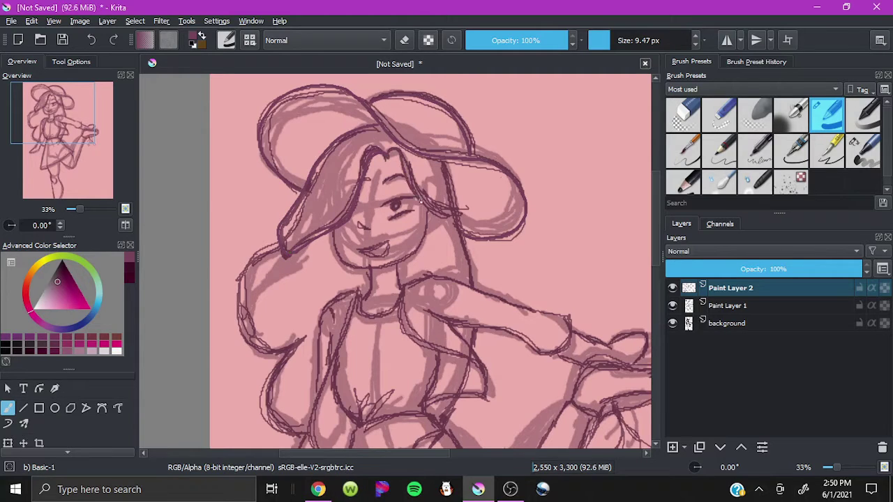
left_click_drag(441, 162, 467, 250)
Step: Ink the left hair outline, the neck-to-shoulder line and both edges of the outstretched arm
mouse_move(281, 242)
left_mouse_down()
mouse_move(239, 281)
mouse_move(269, 350)
mouse_move(255, 230)
mouse_move(256, 240)
left_mouse_up()
left_click_drag(244, 286, 273, 315)
left_click_drag(451, 204, 449, 222)
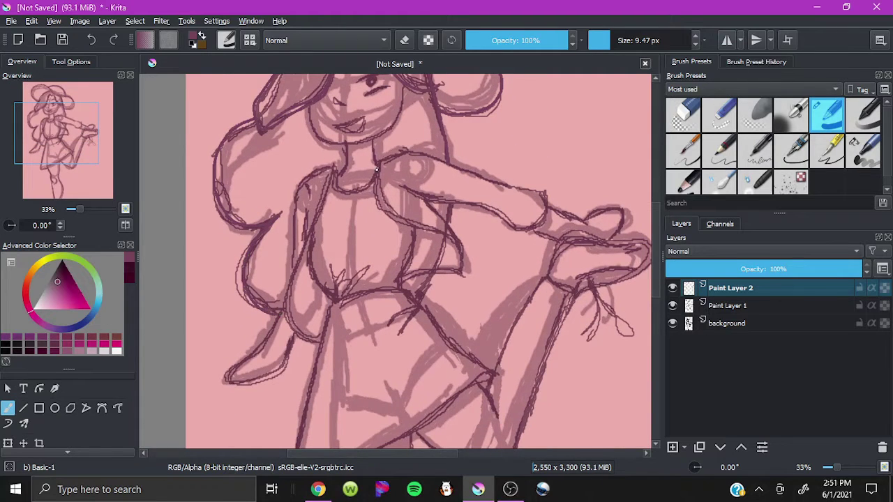
mouse_move(376, 168)
left_mouse_down()
mouse_move(421, 227)
mouse_move(460, 244)
left_mouse_up()
left_click_drag(447, 163, 516, 229)
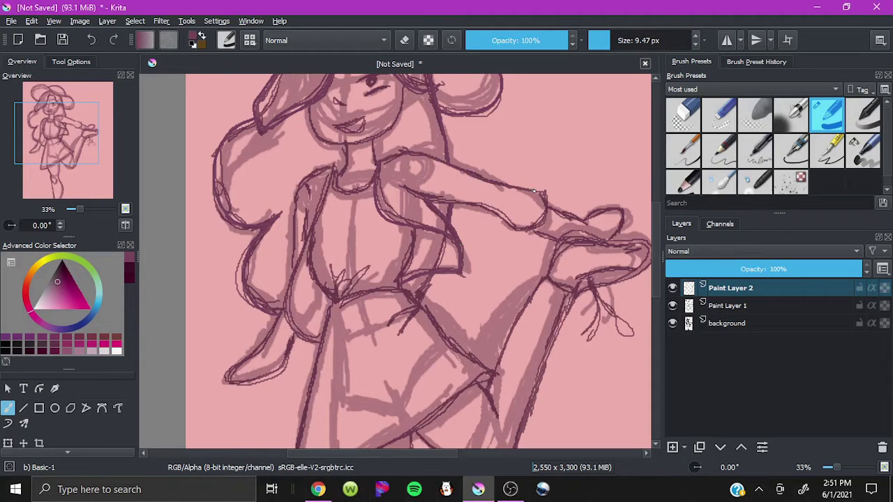
left_click_drag(431, 202, 516, 227)
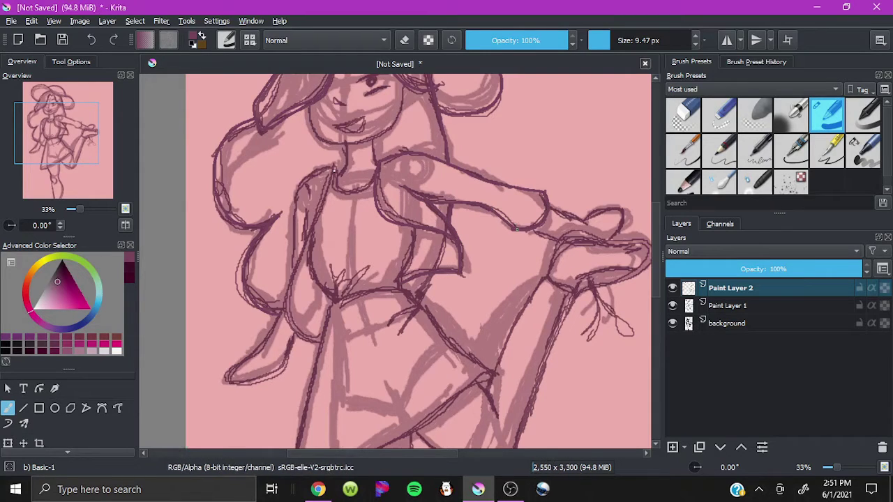
Step: Ink the jaw and chin, a neck mark and the torso's left edge
mouse_move(310, 115)
left_mouse_down()
mouse_move(345, 146)
mouse_move(400, 109)
left_mouse_up()
mouse_move(353, 130)
left_mouse_down()
mouse_move(324, 162)
mouse_move(349, 162)
mouse_move(336, 170)
left_mouse_up()
left_click(339, 169)
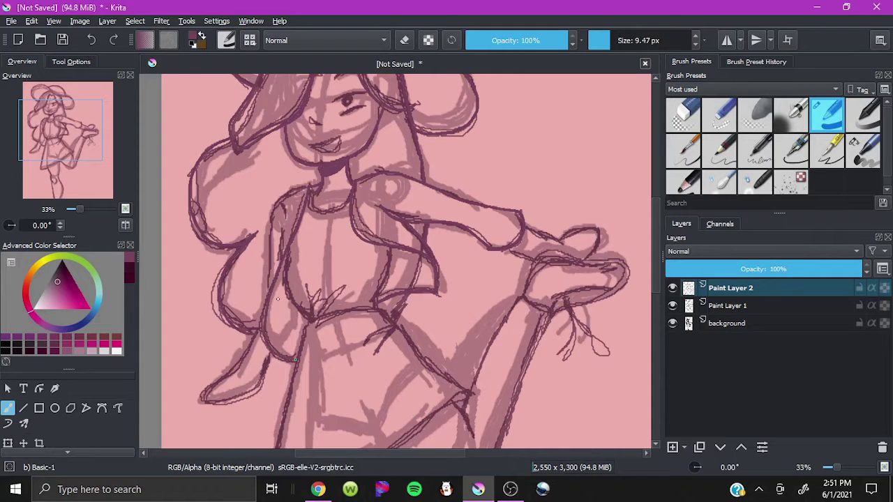
left_click_drag(283, 197, 265, 299)
left_click_drag(280, 256, 277, 264)
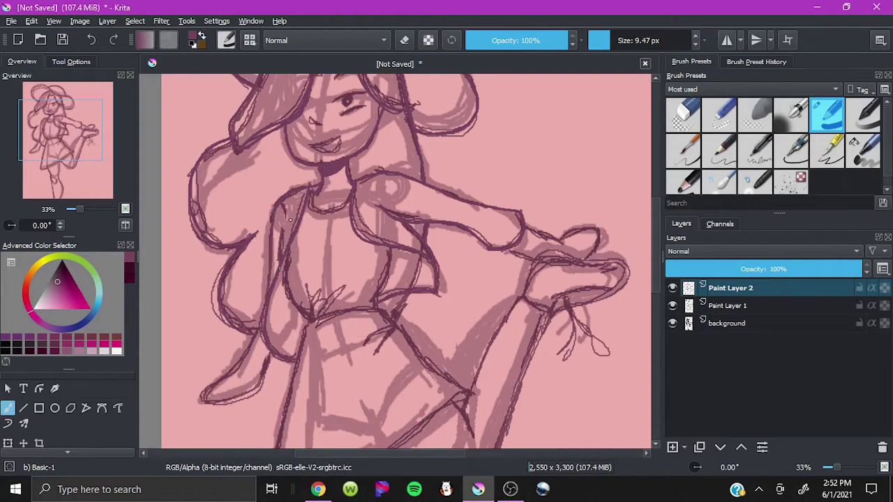
left_click_drag(290, 214, 286, 202)
Step: Ink the arm's upper edge, the hand outline and the bow tie at the waist
left_click_drag(258, 325, 271, 229)
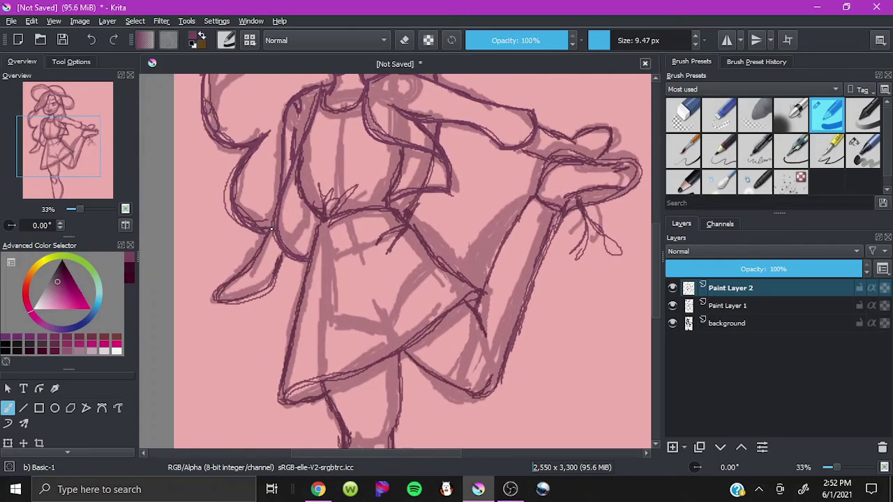
mouse_move(249, 263)
left_mouse_down()
mouse_move(215, 275)
mouse_move(213, 302)
mouse_move(256, 290)
left_mouse_up()
mouse_move(283, 250)
left_mouse_down()
mouse_move(269, 292)
mouse_move(258, 296)
left_mouse_up()
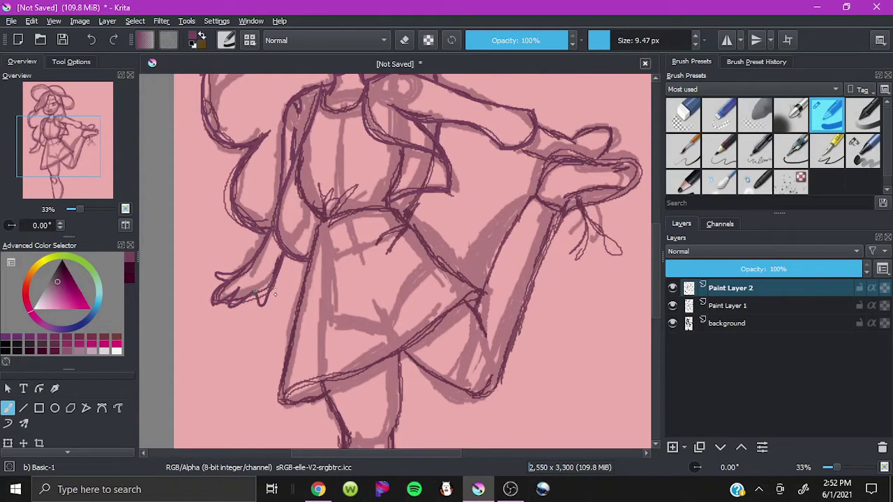
mouse_move(311, 180)
left_mouse_down()
mouse_move(326, 221)
mouse_move(352, 190)
mouse_move(343, 197)
mouse_move(324, 307)
left_mouse_up()
Step: Ink the skirt's left edge and hem, and the waistline
left_click_drag(275, 214, 288, 179)
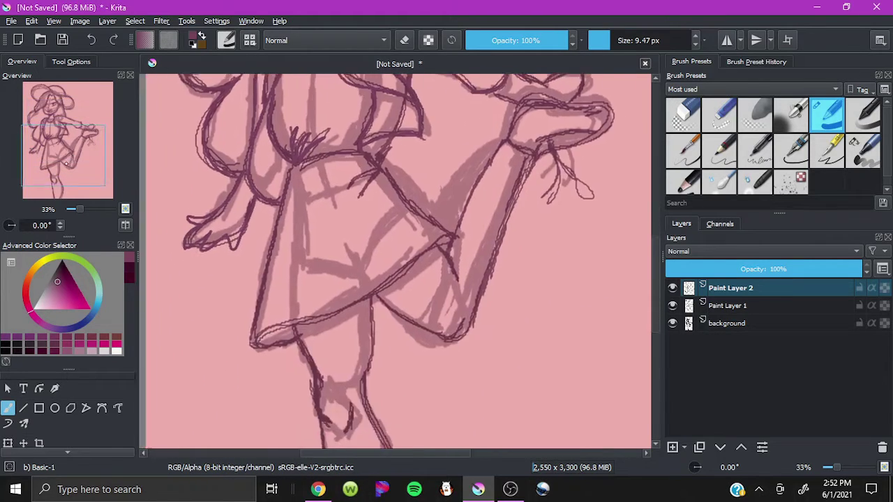
mouse_move(266, 258)
left_mouse_down()
mouse_move(248, 356)
mouse_move(450, 250)
left_mouse_up()
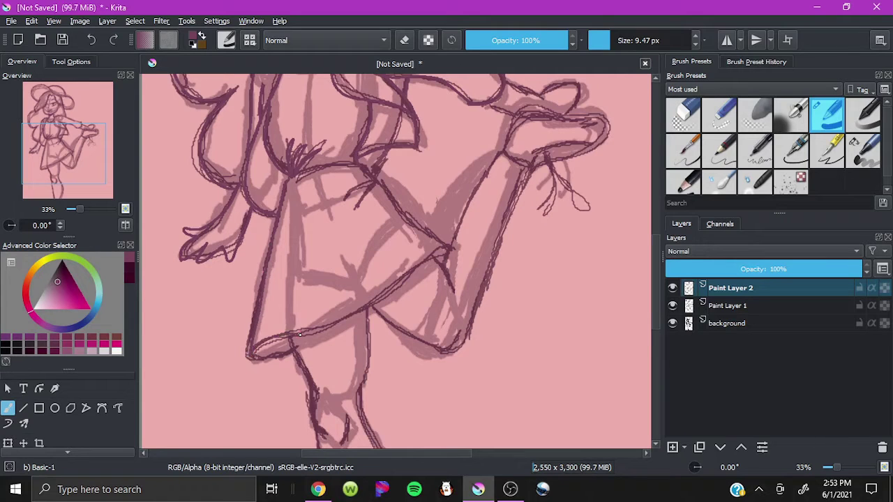
left_click_drag(377, 180, 454, 254)
left_click_drag(380, 183, 355, 214)
left_click_drag(281, 187, 361, 165)
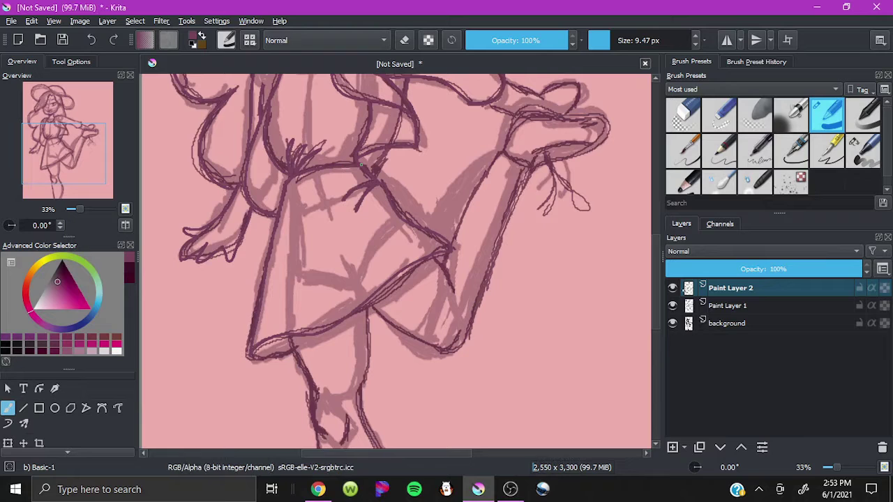
Step: Hide the rough sketch layer and ink both contours of the leg
left_click(673, 305)
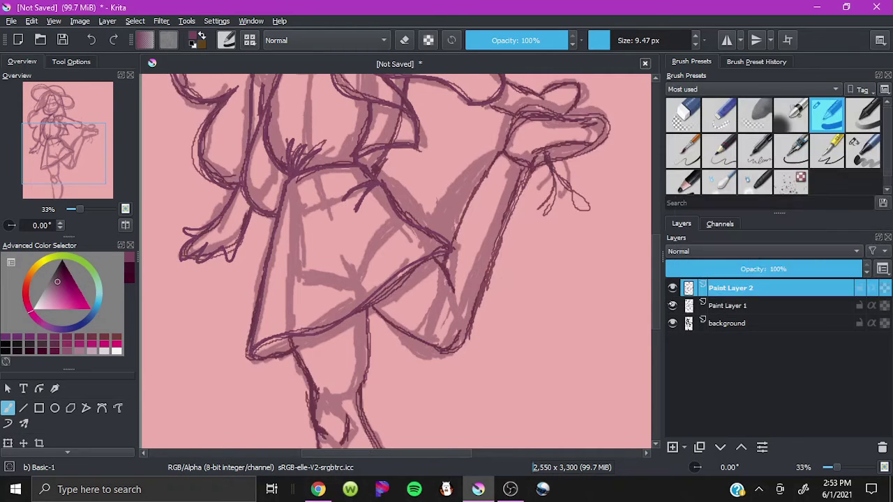
scroll(262, 186, "down", 1)
scroll(263, 187, "down", 3)
scroll(262, 187, "down", 1)
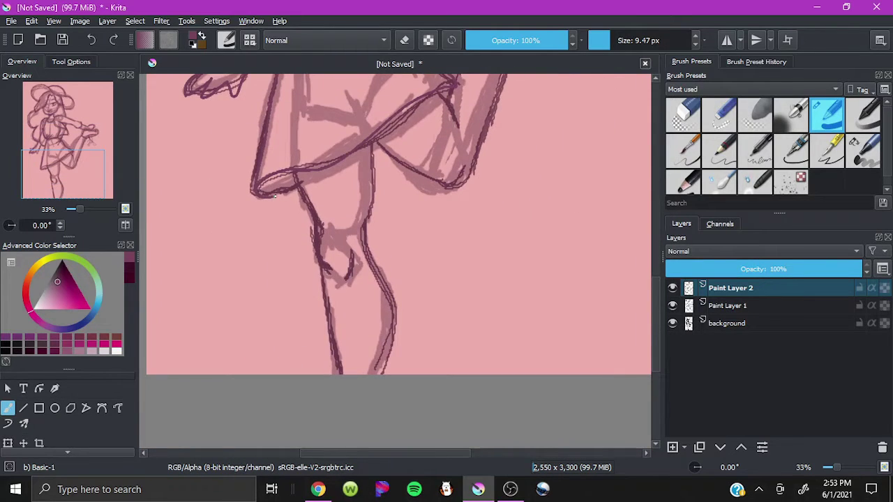
scroll(314, 161, "right", 1)
scroll(377, 135, "up", 1)
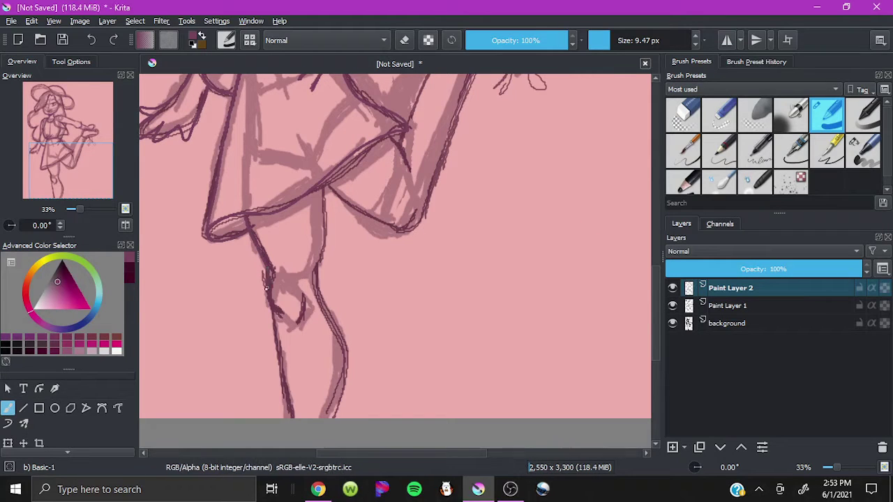
left_click_drag(270, 297, 288, 417)
left_click_drag(325, 190, 329, 417)
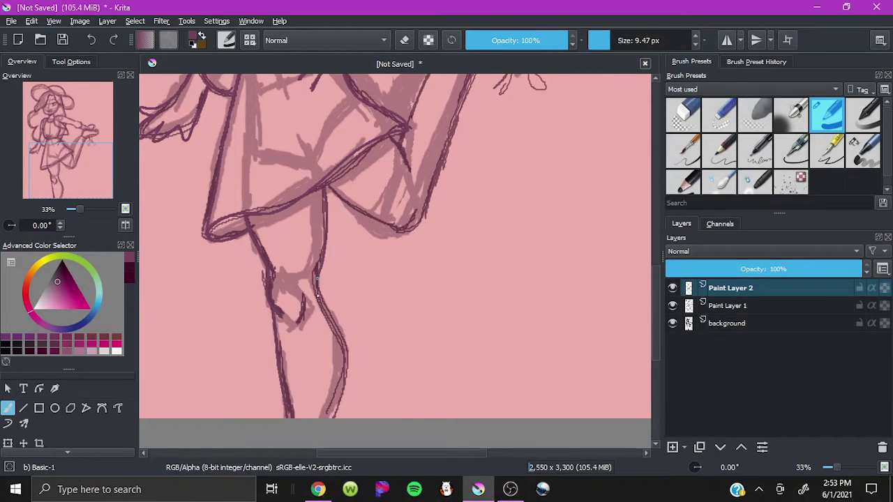
Step: Ink the lower arm contour and extend the arm line down to the elbow
left_click_drag(300, 318, 230, 387)
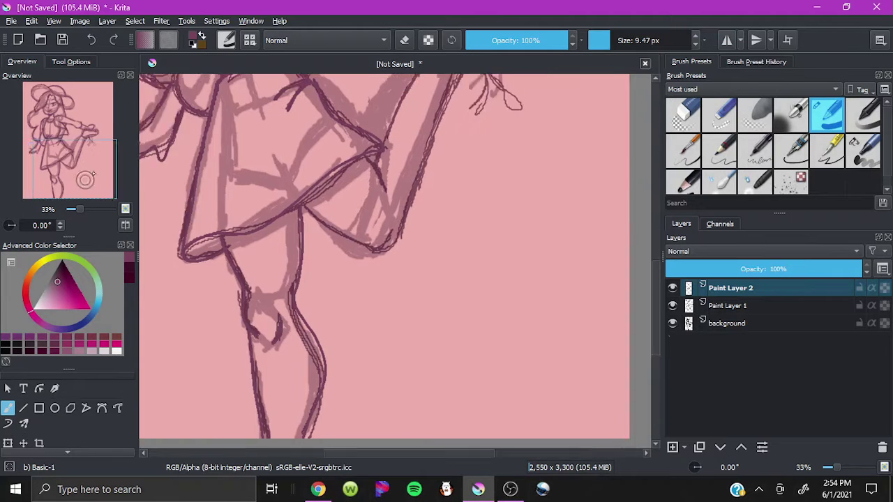
left_click_drag(259, 246, 358, 271)
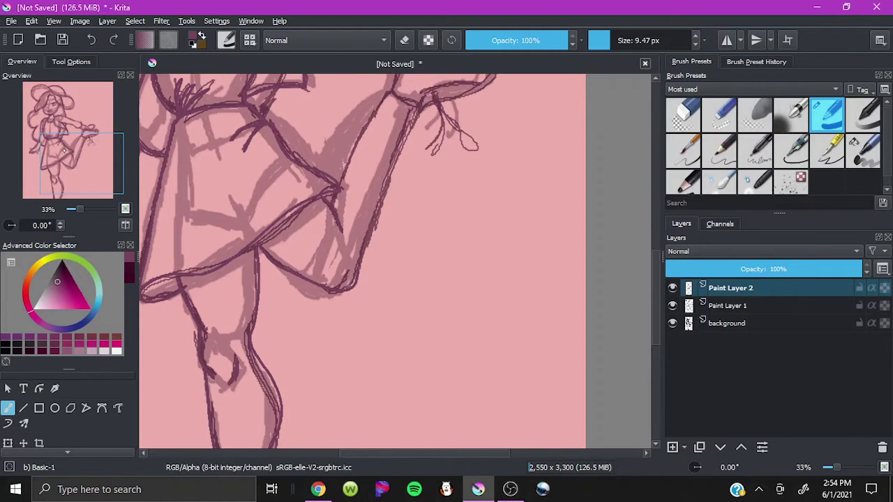
left_click_drag(377, 165, 343, 222)
left_click_drag(384, 162, 299, 341)
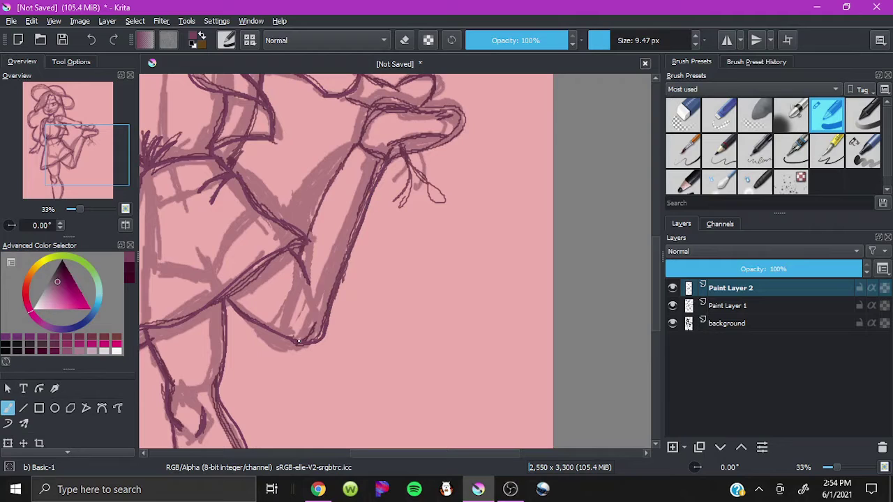
mouse_move(358, 144)
left_mouse_down()
mouse_move(307, 234)
mouse_move(223, 272)
left_mouse_up()
Step: Ink the hand gripping the raised foot, adding finger detail
mouse_move(276, 183)
left_mouse_down()
mouse_move(293, 145)
mouse_move(375, 157)
mouse_move(304, 200)
left_mouse_up()
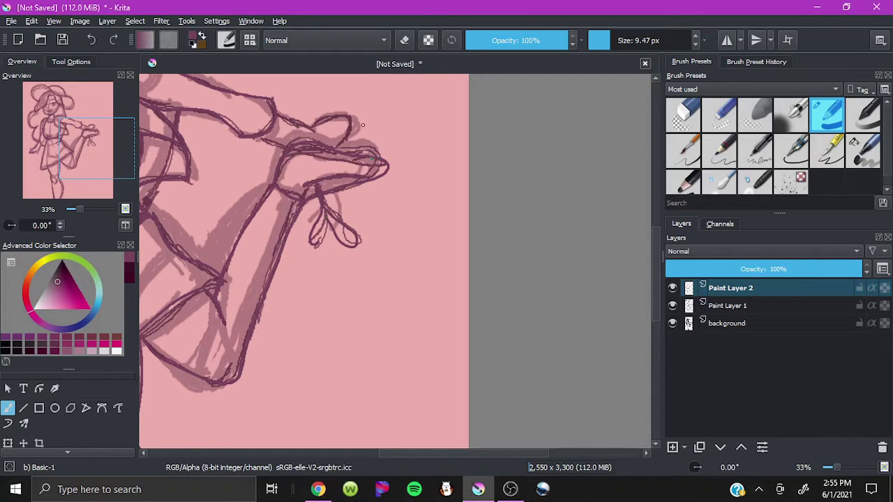
left_click_drag(313, 127, 341, 119)
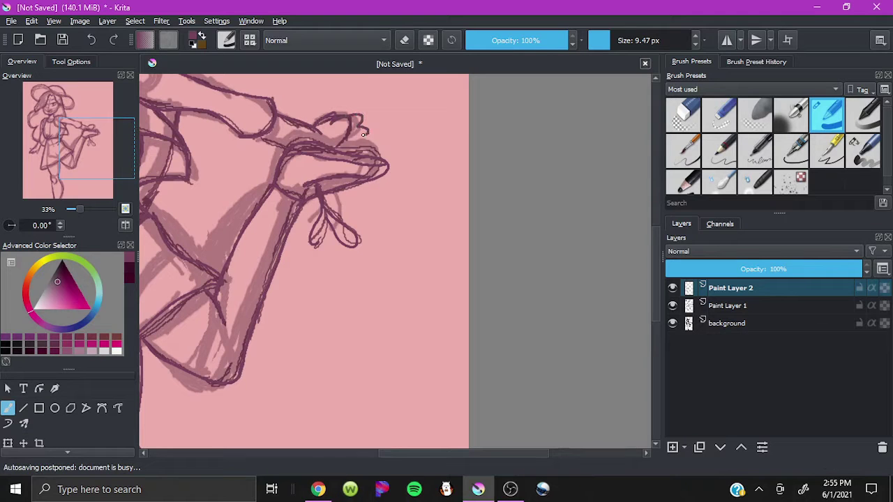
scroll(304, 262, "down", 5)
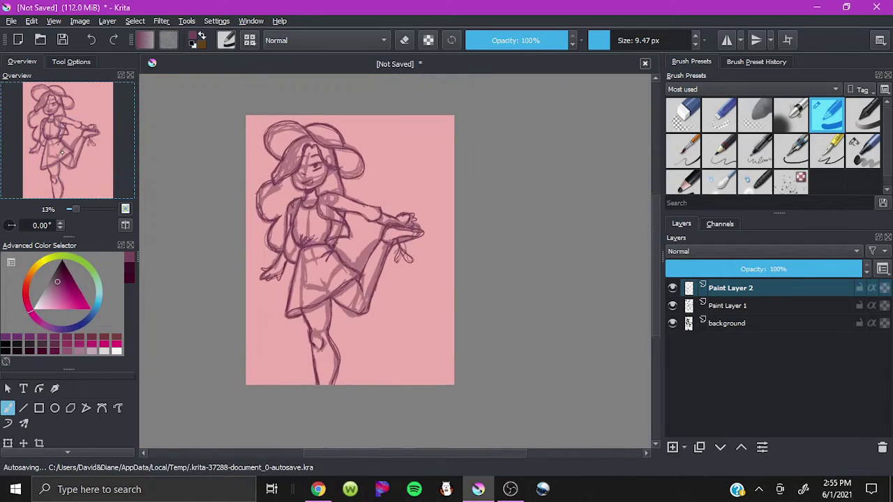
Step: Show the sketch, hide the pink background, zoom to the face and redraw the eye
left_click(672, 306)
left_click(672, 323)
scroll(380, 241, "up", 4)
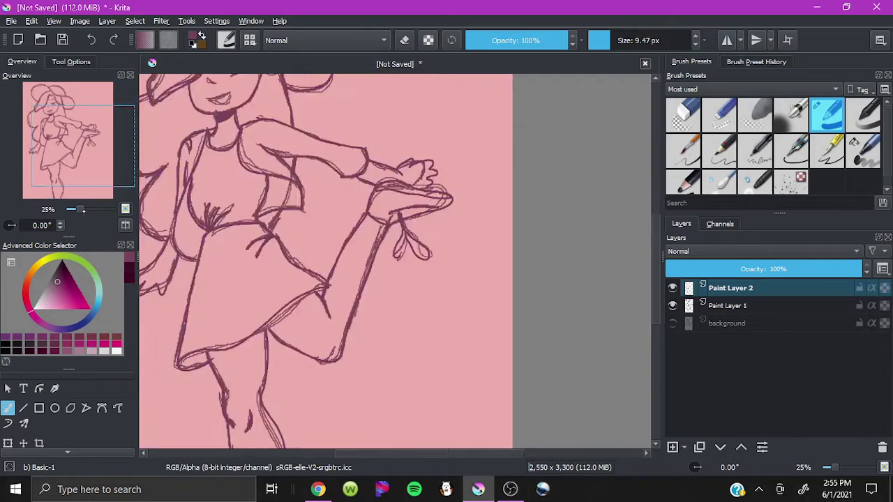
scroll(380, 241, "up", 4)
left_click_drag(80, 140, 50, 105)
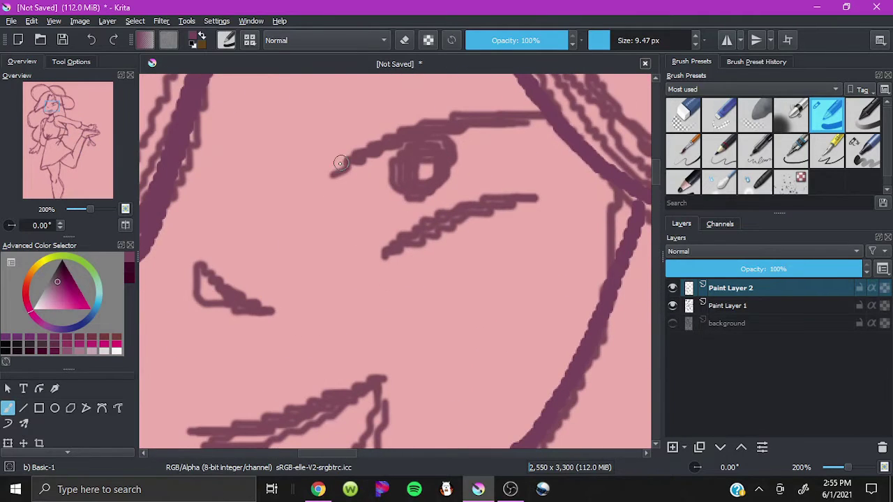
mouse_move(342, 166)
left_mouse_down()
mouse_move(551, 136)
mouse_move(325, 185)
left_mouse_up()
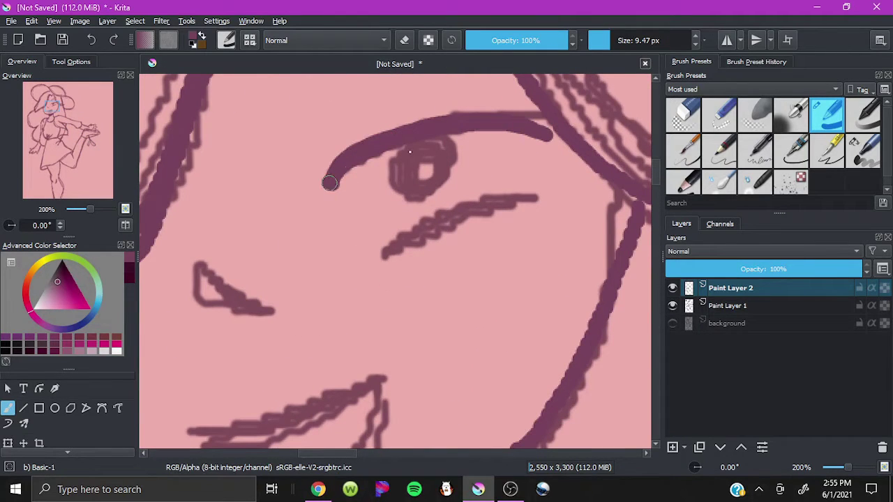
mouse_move(427, 144)
left_mouse_down()
mouse_move(414, 197)
mouse_move(435, 188)
left_mouse_up()
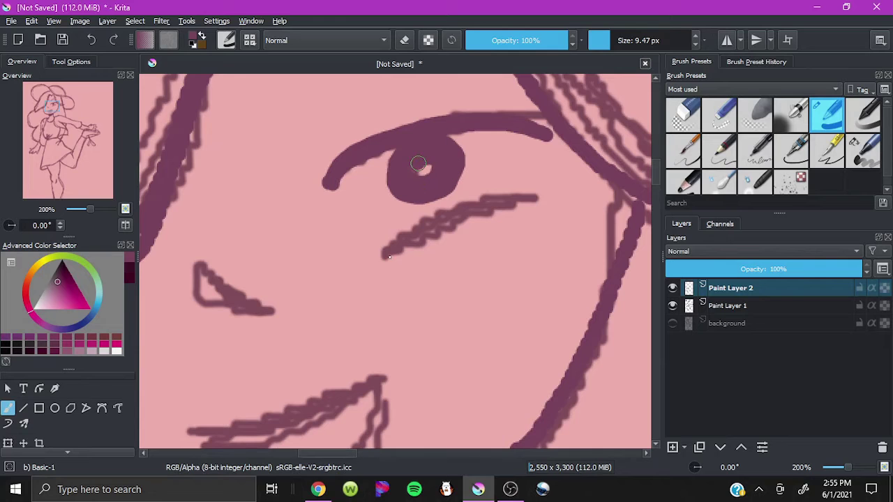
left_click_drag(389, 257, 534, 197)
left_click_drag(548, 138, 531, 191)
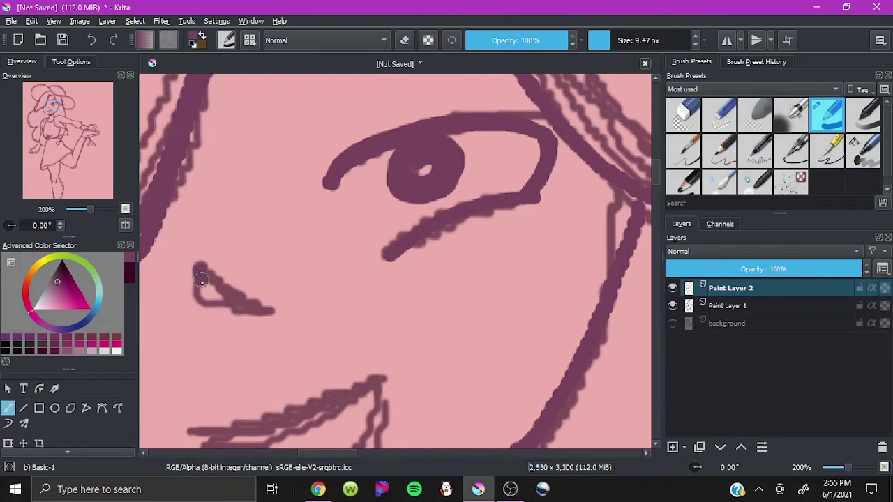
Step: Darken the nose line and draw the eyebrow and mouth
left_click_drag(201, 282, 268, 312)
scroll(391, 258, "up", 5)
mouse_move(352, 196)
left_mouse_down()
mouse_move(445, 145)
mouse_move(369, 184)
left_mouse_up()
scroll(369, 184, "down", 5)
left_click_drag(230, 230, 376, 167)
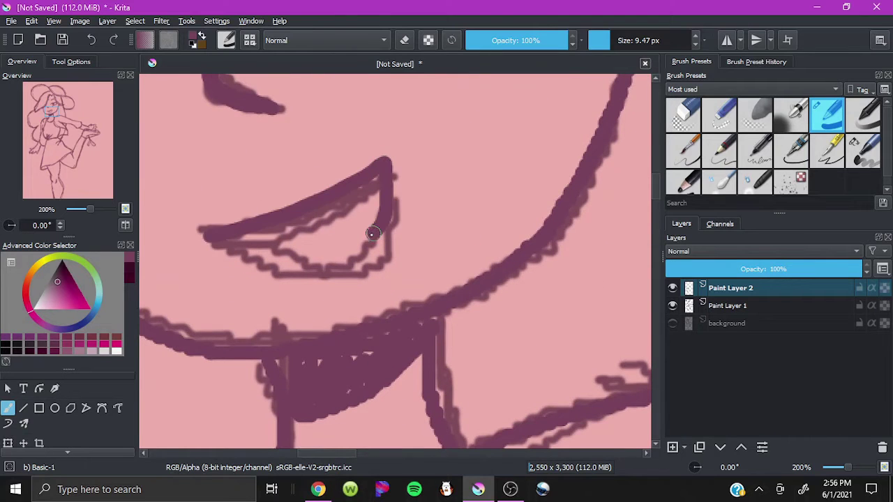
left_click_drag(380, 238, 216, 237)
scroll(62, 159, "down", 7)
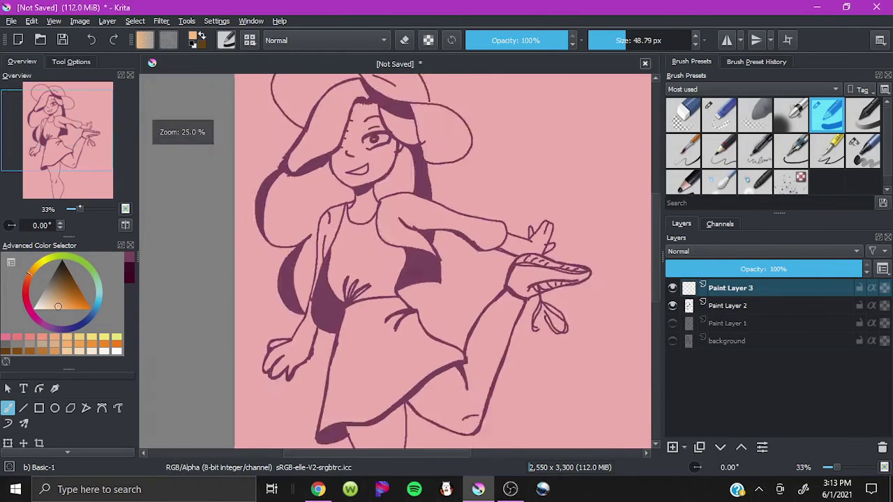
Step: Paint peach over the hat, move the layer below the line art, and fill face, hair and torso
scroll(103, 126, "up", 2)
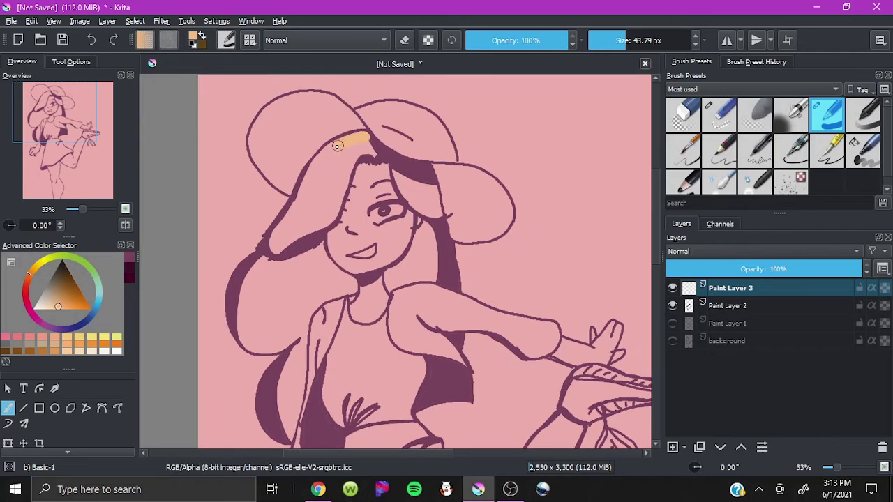
left_click_drag(337, 146, 312, 181)
key("ctrl+Page_Down")
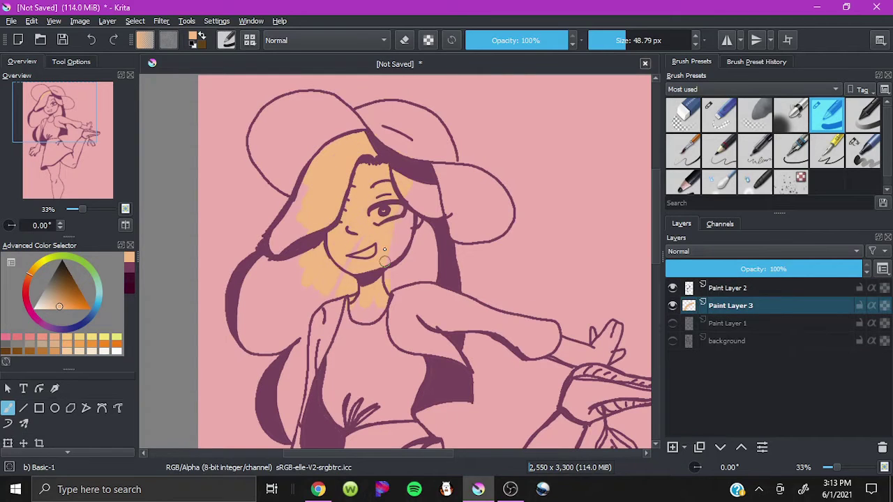
mouse_move(335, 178)
left_mouse_down()
mouse_move(307, 241)
mouse_move(309, 296)
mouse_move(372, 381)
left_mouse_up()
Step: Fill the skirt and legs with the peach base colour
scroll(371, 380, "down", 5)
mouse_move(314, 231)
left_mouse_down()
mouse_move(379, 343)
mouse_move(373, 402)
left_mouse_up()
scroll(373, 401, "down", 2)
scroll(279, 212, "down", 3)
scroll(301, 201, "down", 2)
mouse_move(301, 201)
left_mouse_down()
mouse_move(423, 183)
mouse_move(360, 398)
left_mouse_up()
Step: Fill peach around the raised shin and foot
scroll(360, 397, "down", 3)
scroll(339, 289, "up", 5)
scroll(329, 315, "up", 2)
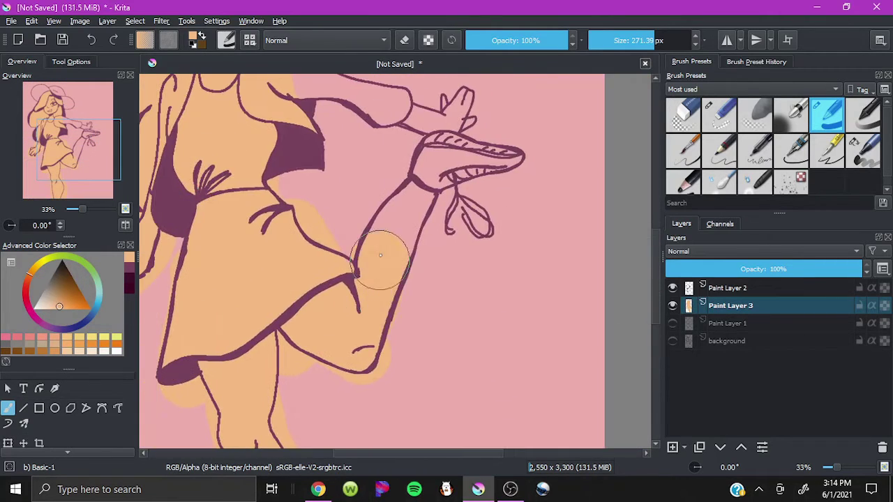
left_click_drag(329, 315, 493, 230)
scroll(494, 231, "up", 5)
scroll(527, 226, "down", 1)
scroll(212, 161, "up", 2)
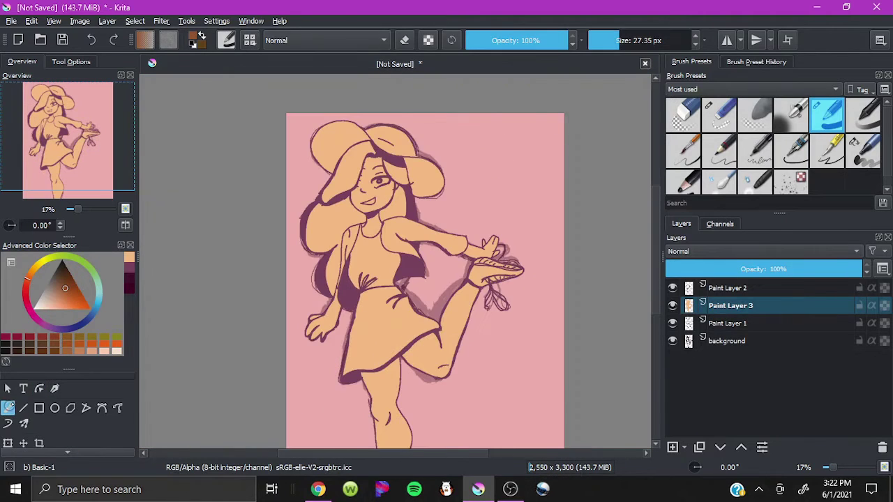
Step: Clip the colour layer into a clipping group and enlarge the Basic-1 brush
right_click(734, 305)
left_click(579, 161)
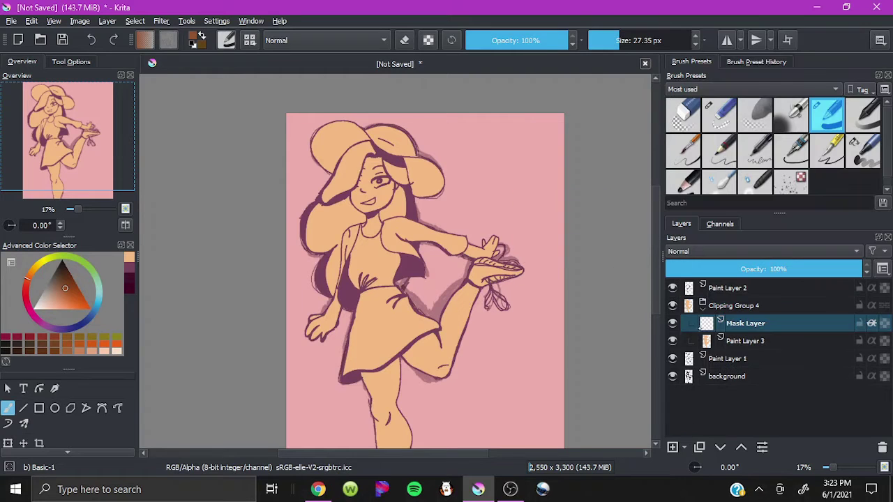
left_click(632, 39)
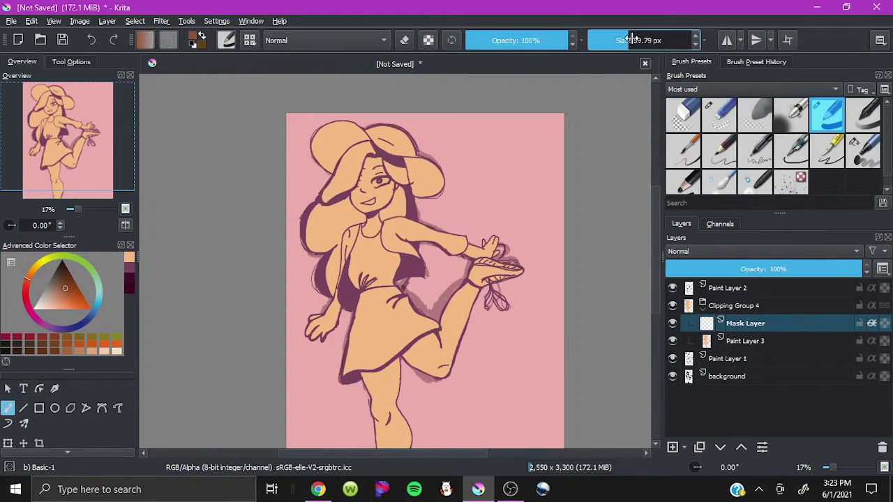
left_click_drag(636, 39, 656, 40)
key("1")
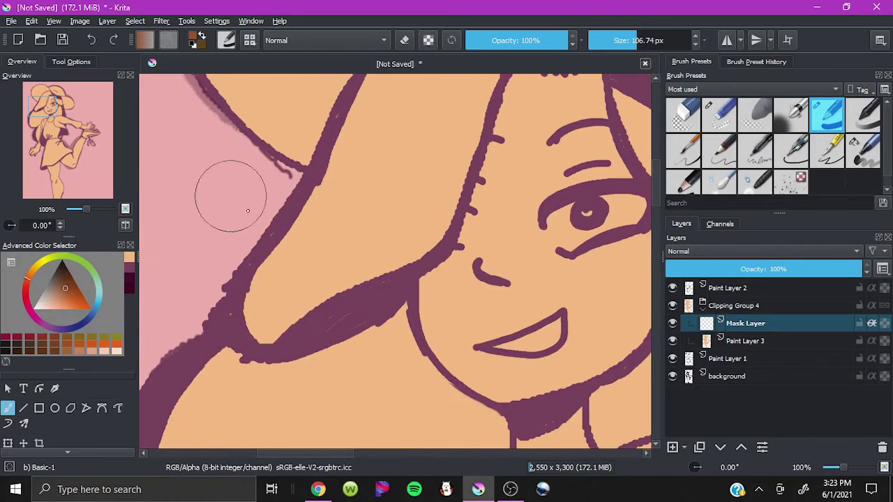
Step: Paint brown over the hair from the hairline down the long hair beside the torso
left_click(335, 244)
left_click_drag(330, 254, 418, 123)
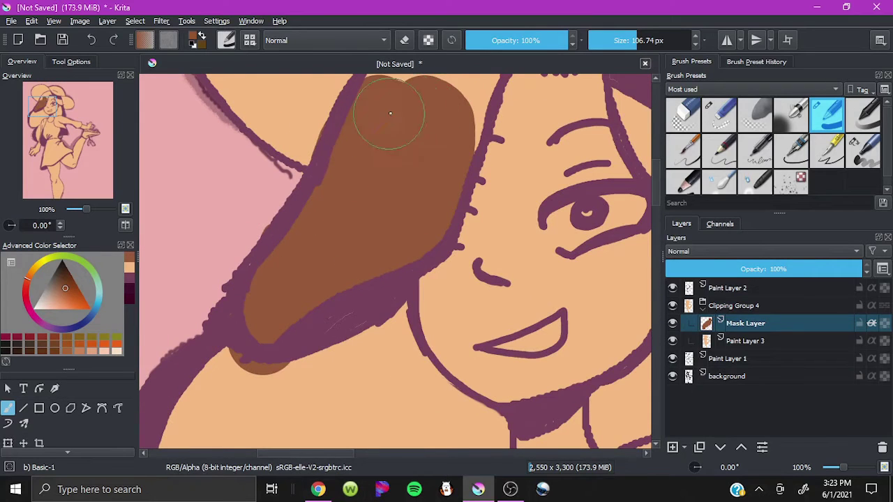
mouse_move(349, 160)
left_mouse_down()
mouse_move(389, 193)
mouse_move(479, 233)
left_mouse_up()
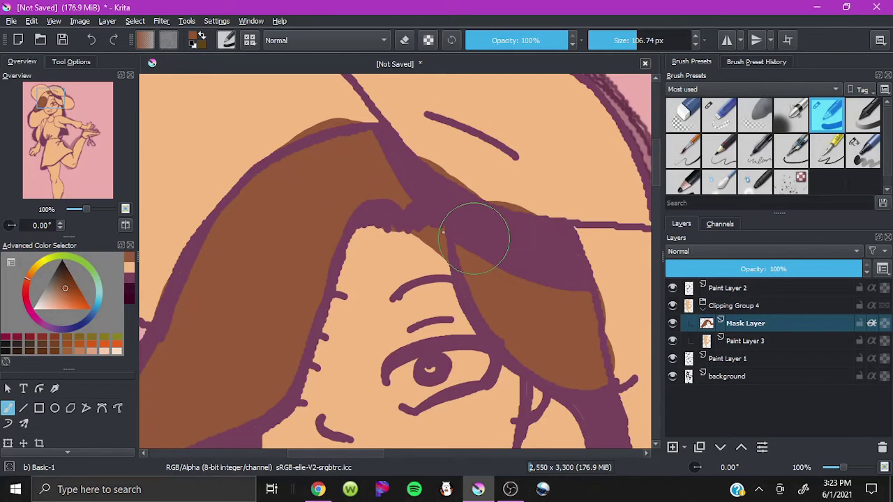
left_click(34, 123)
left_click_drag(33, 122, 42, 116)
mouse_move(380, 129)
left_mouse_down()
mouse_move(259, 339)
mouse_move(409, 184)
mouse_move(375, 230)
mouse_move(475, 116)
mouse_move(517, 182)
mouse_move(498, 189)
mouse_move(558, 200)
left_mouse_up()
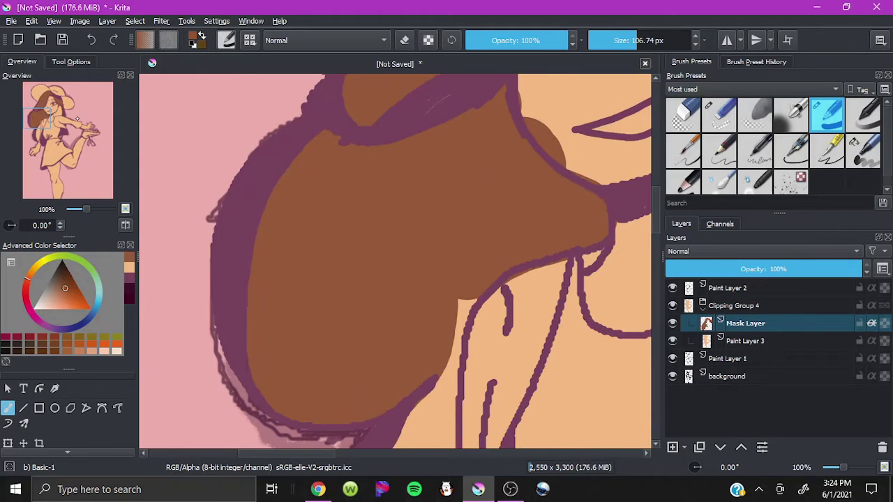
left_click(42, 129)
mouse_move(460, 105)
left_mouse_down()
mouse_move(399, 200)
mouse_move(355, 323)
mouse_move(349, 378)
mouse_move(453, 199)
left_mouse_up()
Step: Fill the remaining hair around the neck, face and shoulders with brown, then zoom out to 25%
left_click(38, 134)
mouse_move(419, 140)
left_mouse_down()
mouse_move(369, 295)
mouse_move(454, 299)
mouse_move(489, 139)
left_mouse_up()
left_click_drag(42, 138, 55, 115)
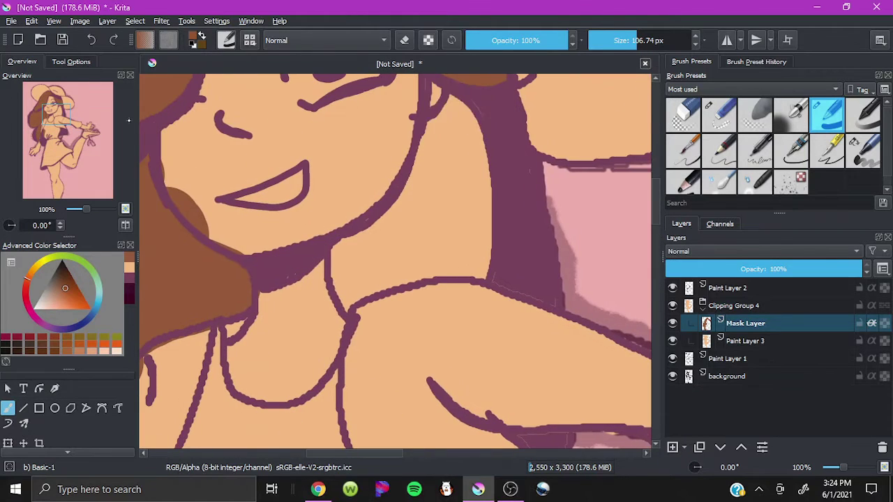
mouse_move(454, 104)
left_mouse_down()
mouse_move(441, 166)
mouse_move(454, 249)
mouse_move(542, 209)
left_mouse_up()
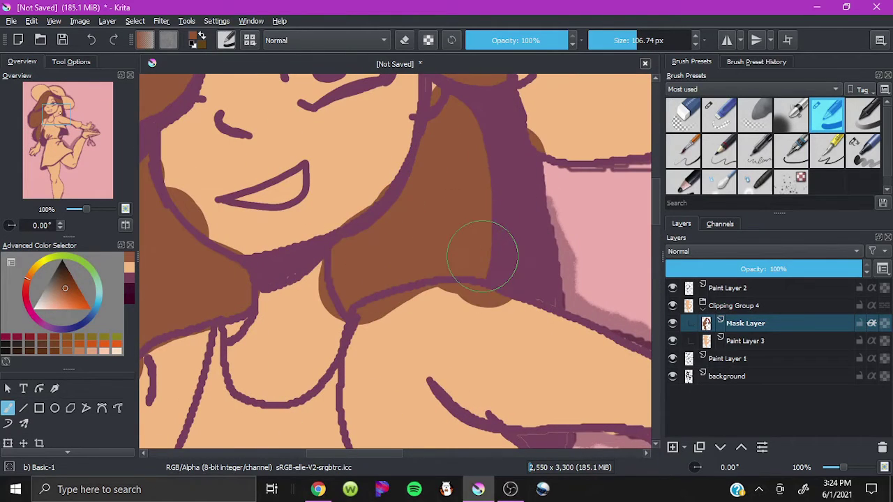
left_click(53, 127)
left_click_drag(52, 128, 56, 130)
left_click_drag(579, 178, 597, 186)
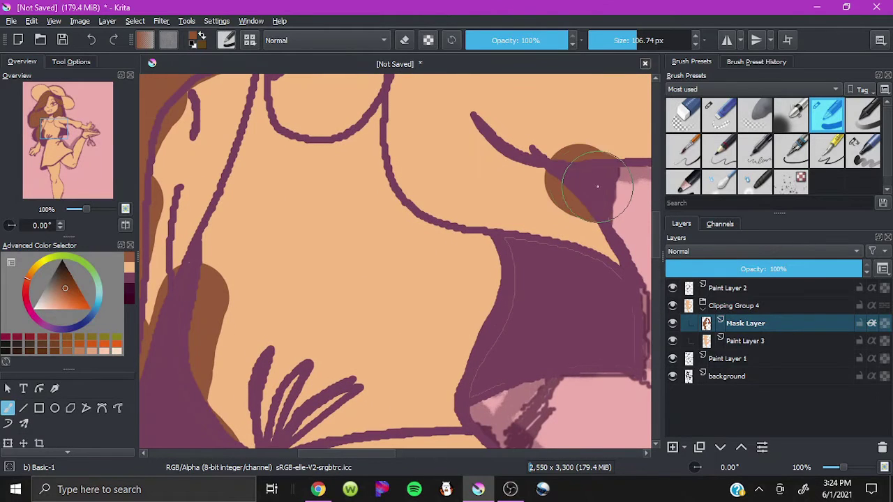
key("minus")
key("minus")
key("minus")
key("minus")
left_click(682, 115)
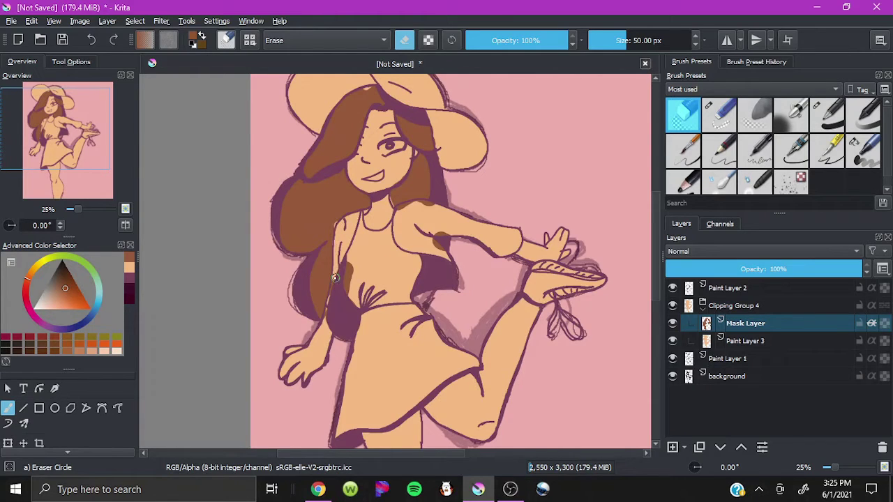
Step: Erase the stray brown on the torso and fill a light gap at the hair edge with a smaller Basic-1
left_click_drag(326, 319, 349, 253)
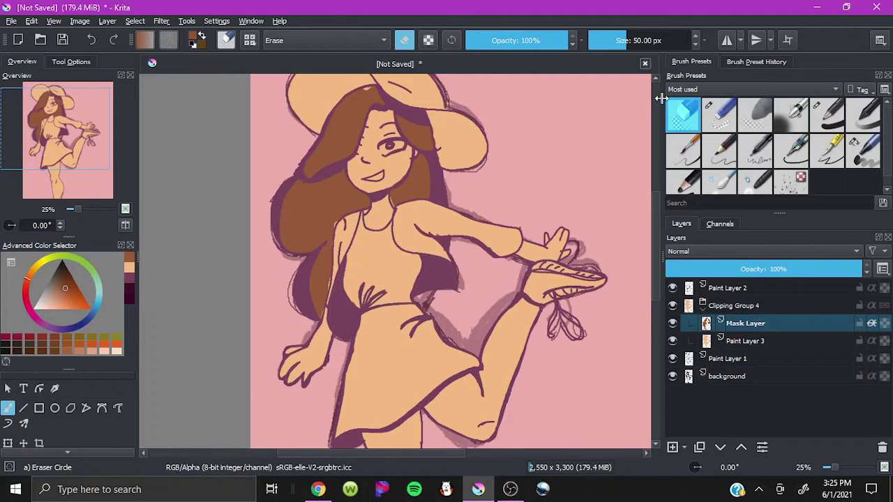
left_click(826, 114)
scroll(400, 255, "up", 2)
scroll(400, 255, "up", 2)
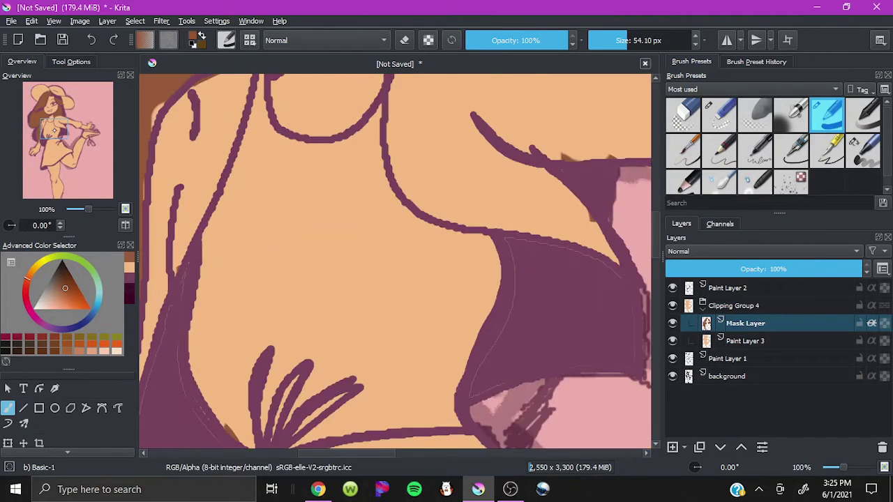
left_click_drag(146, 98, 270, 222)
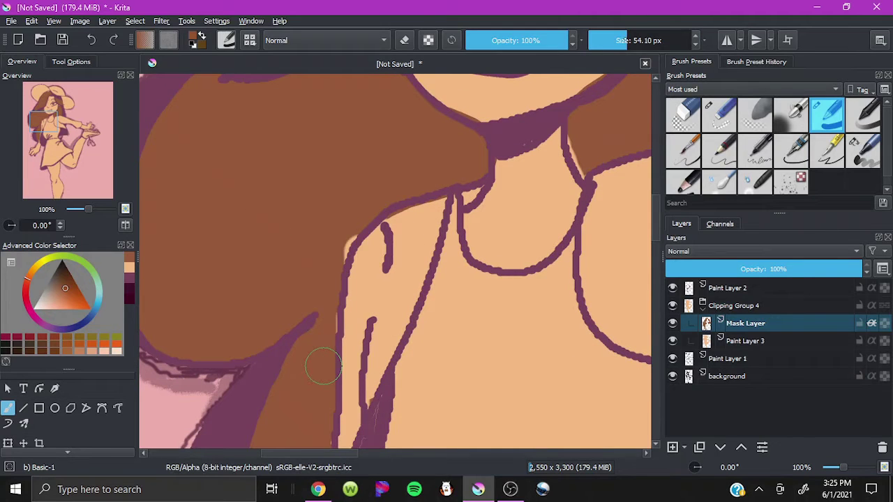
key("bracketleft")
left_click_drag(326, 386, 344, 145)
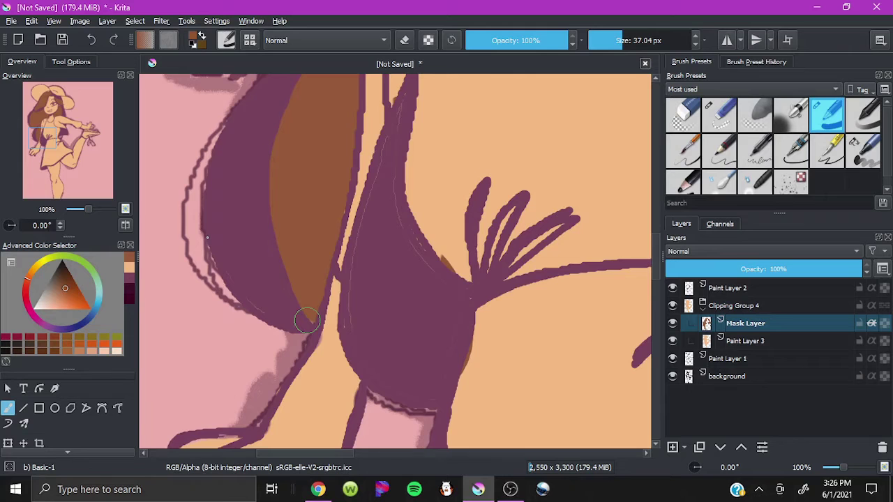
left_click_drag(307, 321, 155, 108)
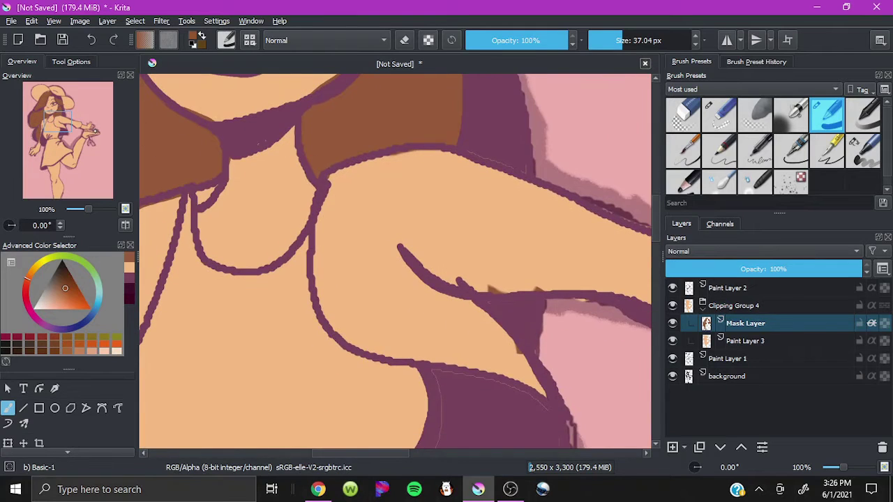
left_click_drag(314, 111, 383, 432)
left_click(374, 152)
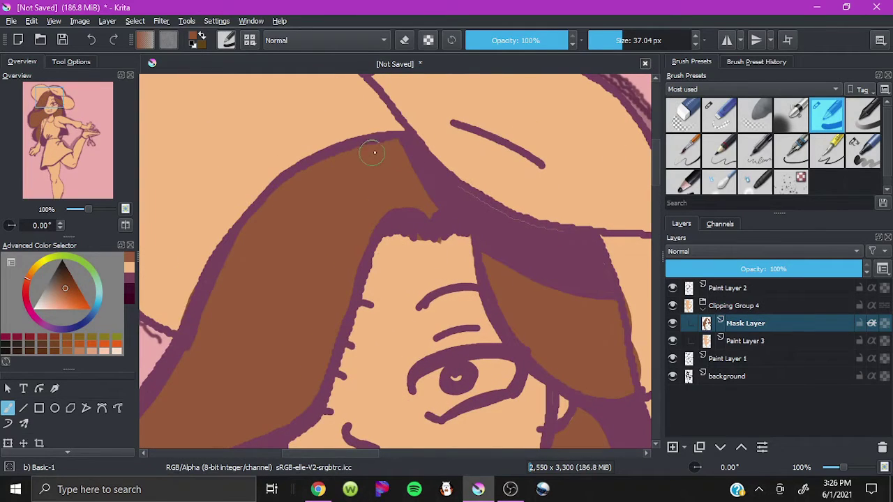
Step: Remove brown overspill around the hat brim, neck and shoulders with Eraser Small, then zoom out to 17%
left_click(718, 114)
left_click_drag(638, 332, 395, 224)
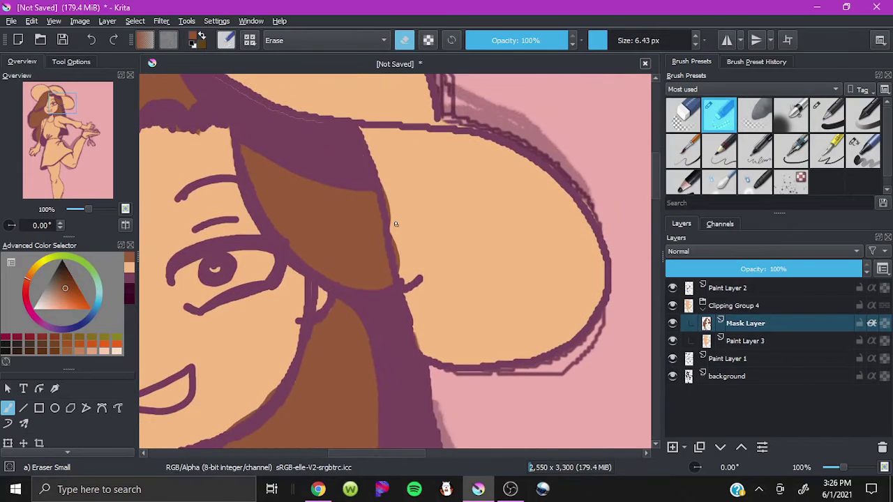
left_click_drag(402, 329, 556, 137)
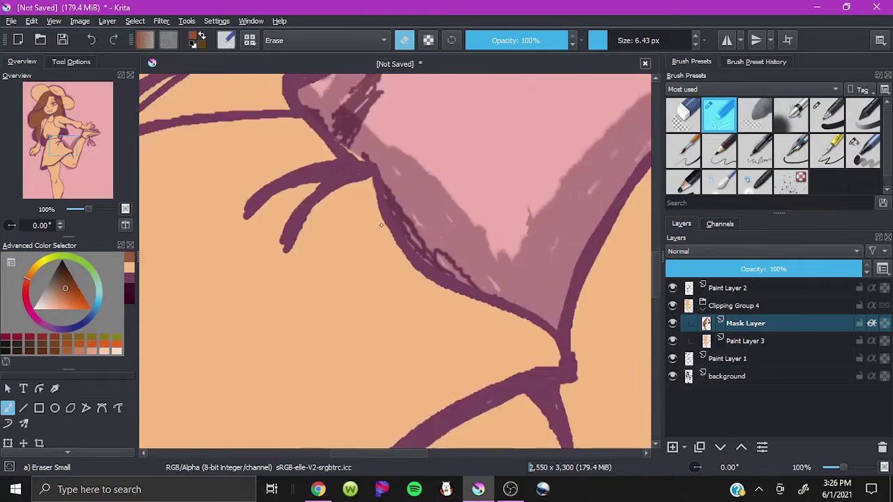
left_click_drag(368, 285, 392, 273)
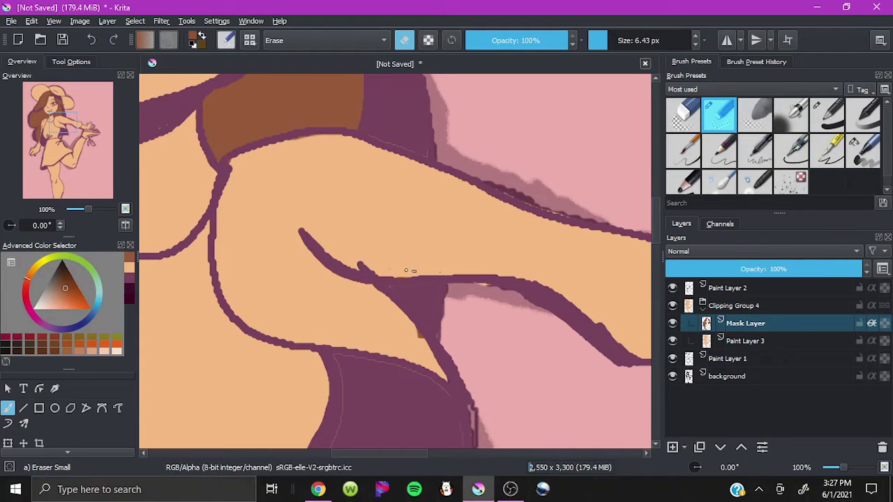
left_click_drag(407, 329, 309, 271)
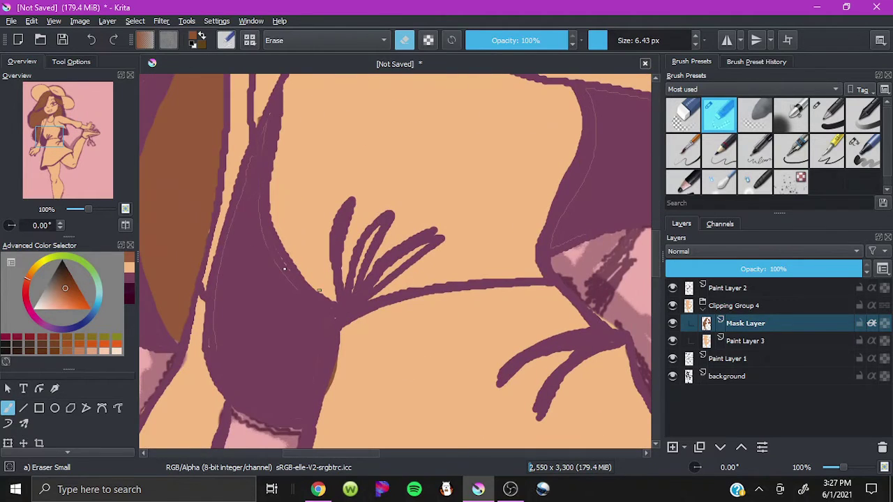
scroll(323, 115, "down", 5)
scroll(335, 116, "up", 5)
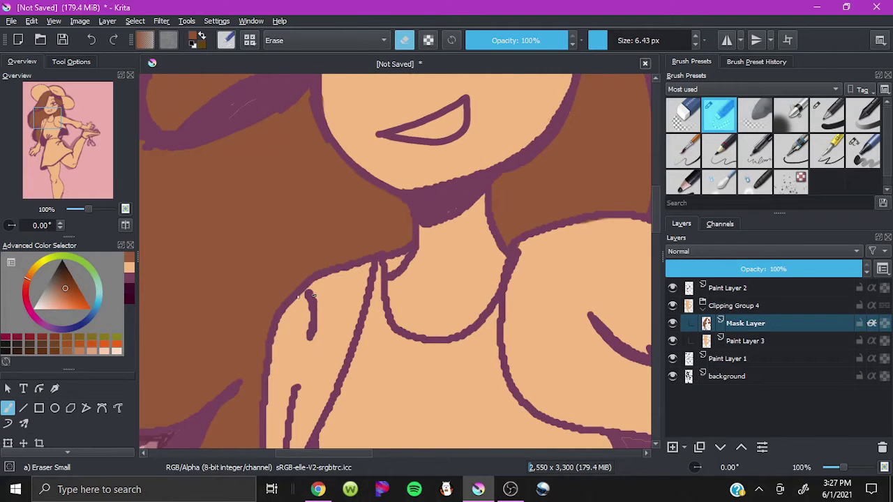
left_click_drag(87, 208, 70, 208)
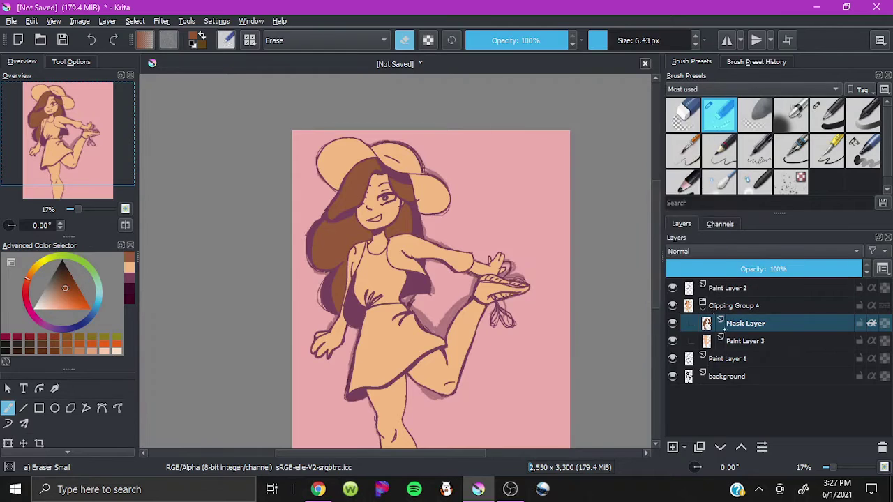
Step: Paint the hat dark grey at 125 px on new Paint Layer 5, undoing the stray patch over the hair
left_click(745, 341)
left_click(673, 448)
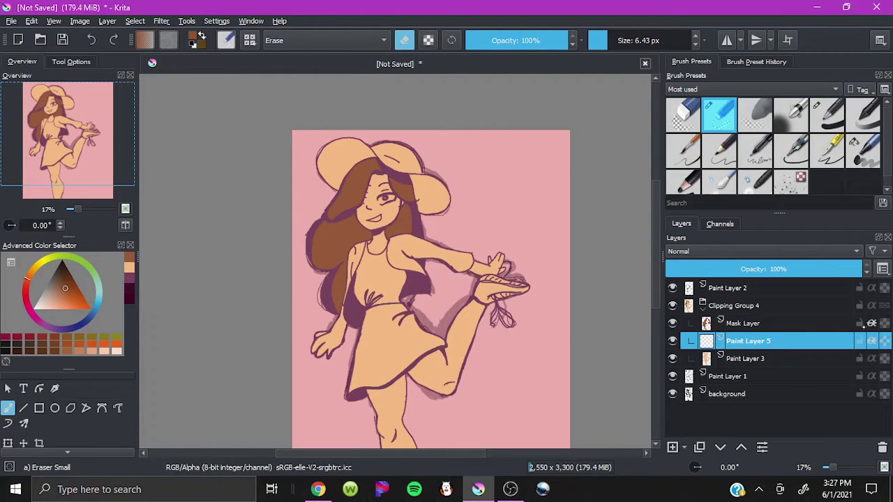
left_click(54, 277)
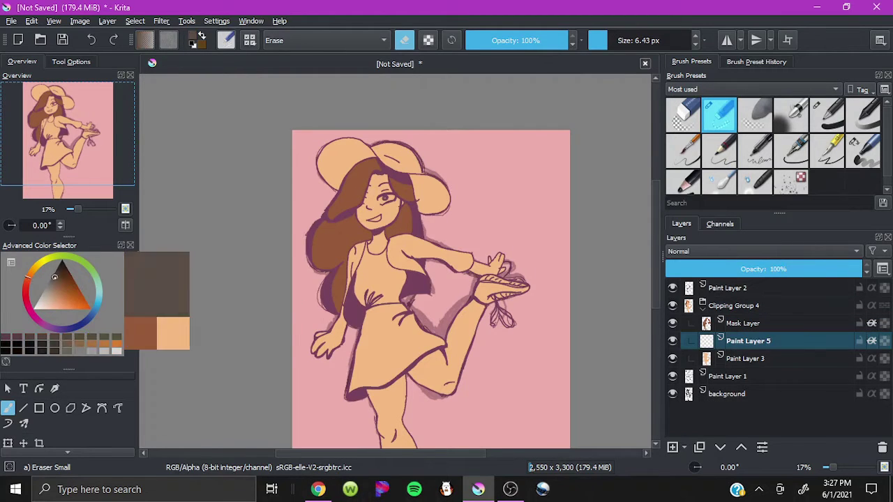
left_click(827, 114)
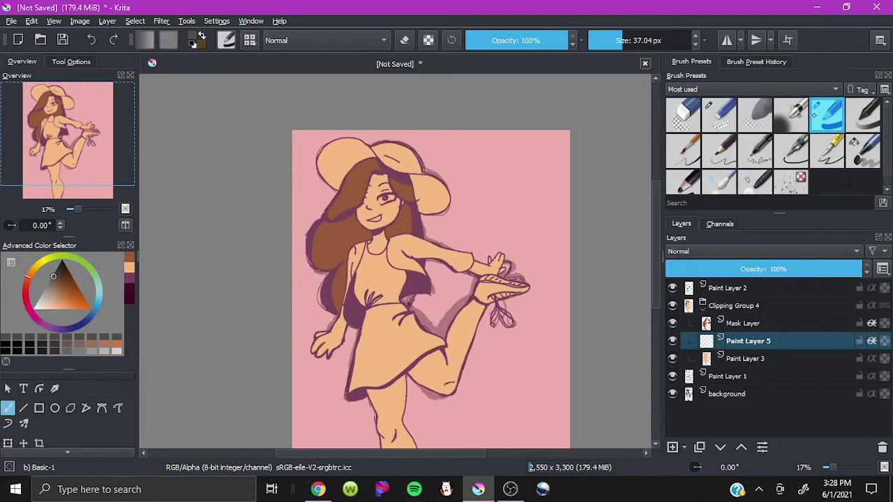
left_click_drag(638, 50, 649, 50)
mouse_move(320, 161)
left_mouse_down()
mouse_move(335, 145)
mouse_move(376, 148)
mouse_move(418, 168)
mouse_move(430, 208)
left_mouse_up()
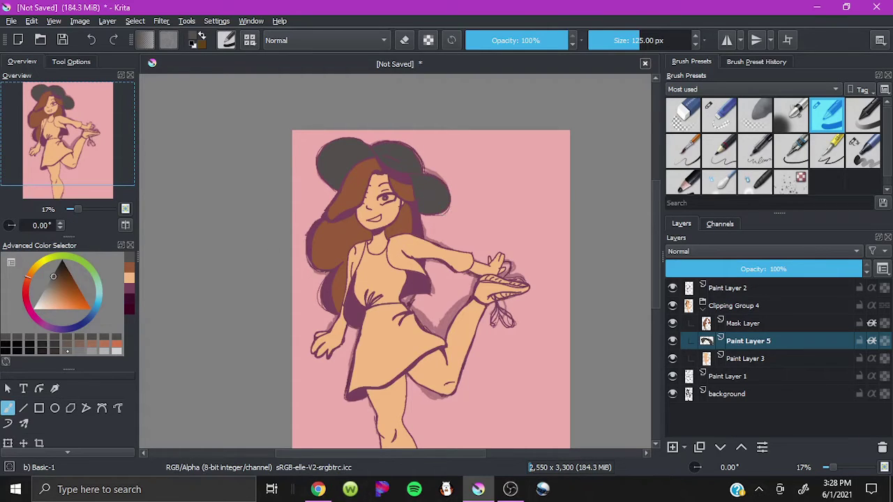
left_click(363, 149, "ctrl")
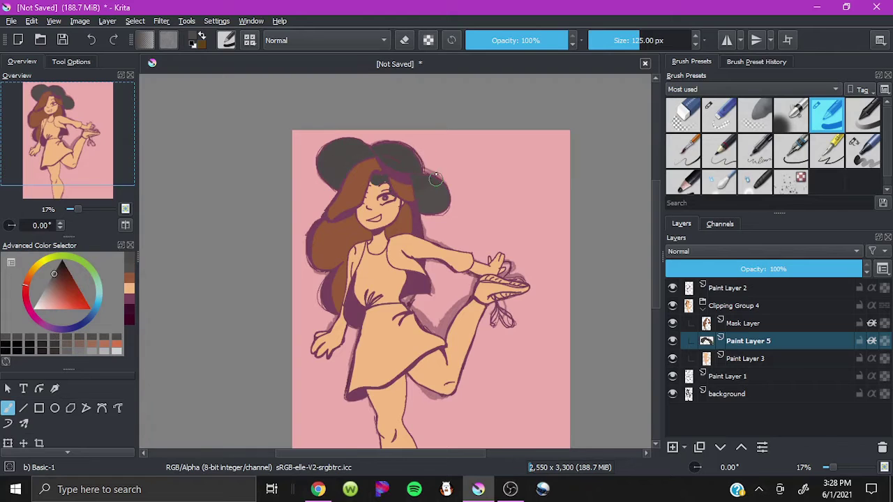
key("ctrl+z")
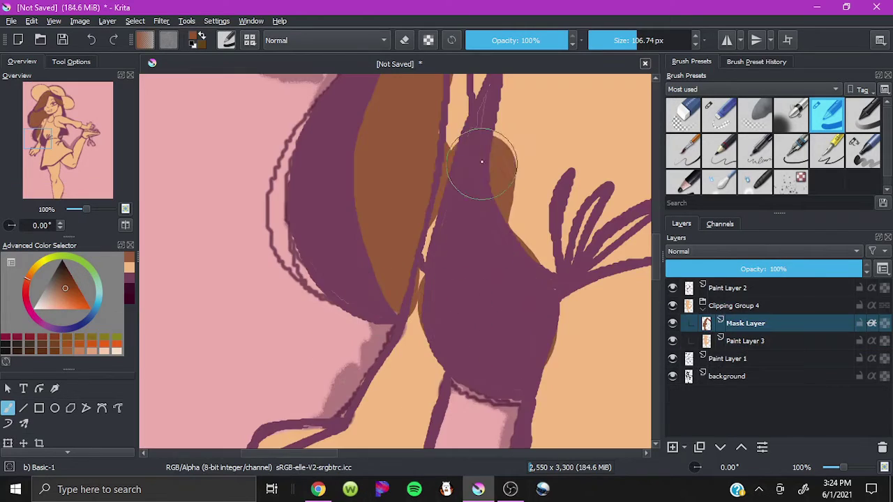
Step: Touch up the brown hair over the shoulders with brush and eraser, then add Paint Layer 5
left_click_drag(441, 167, 514, 229)
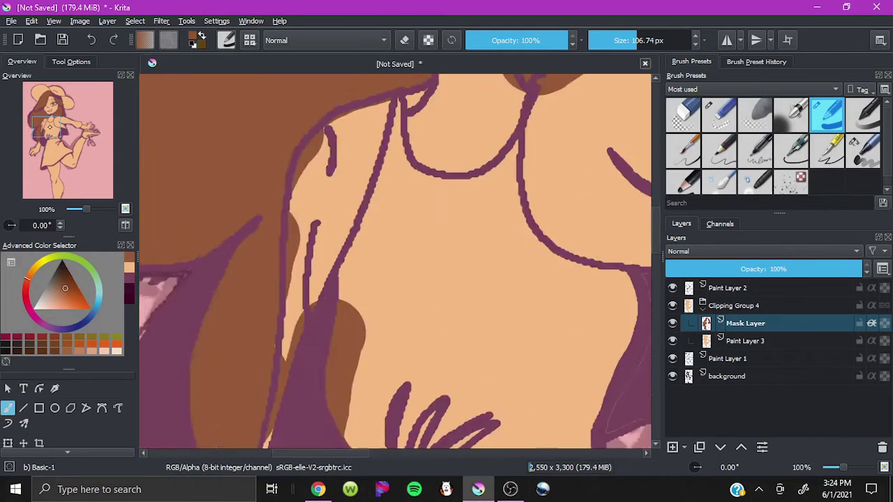
scroll(353, 179, "down", 4)
key("e")
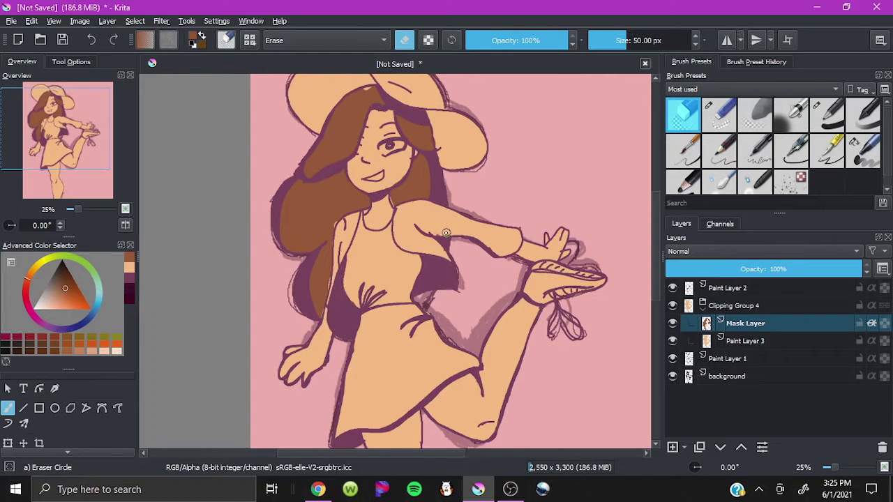
key("e")
scroll(273, 219, "up", 2)
scroll(273, 219, "up", 2)
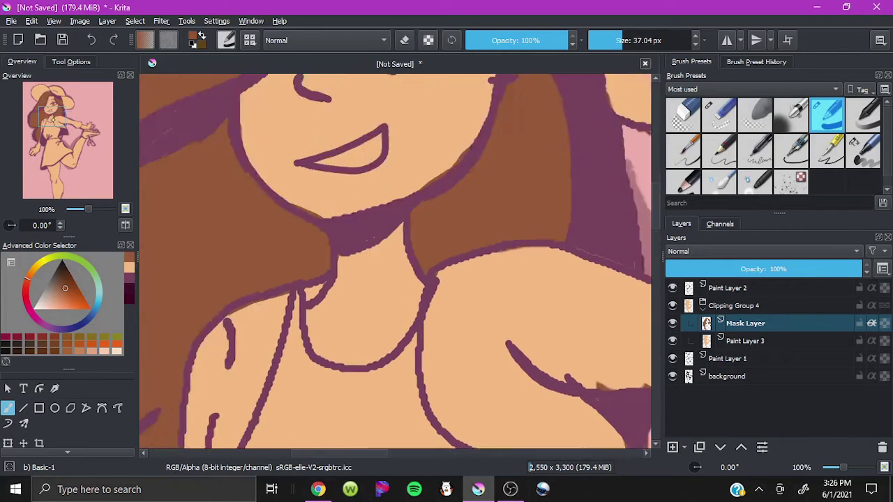
left_click_drag(390, 150, 363, 150)
key("e")
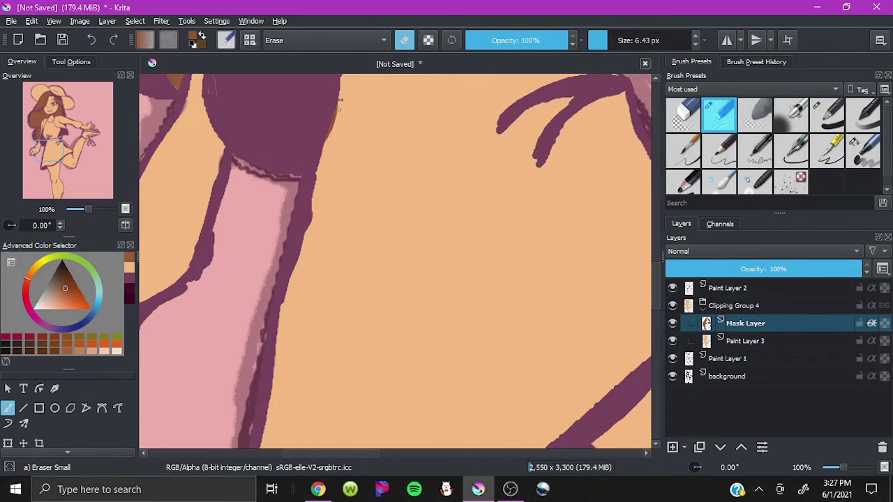
scroll(99, 184, "down", 5)
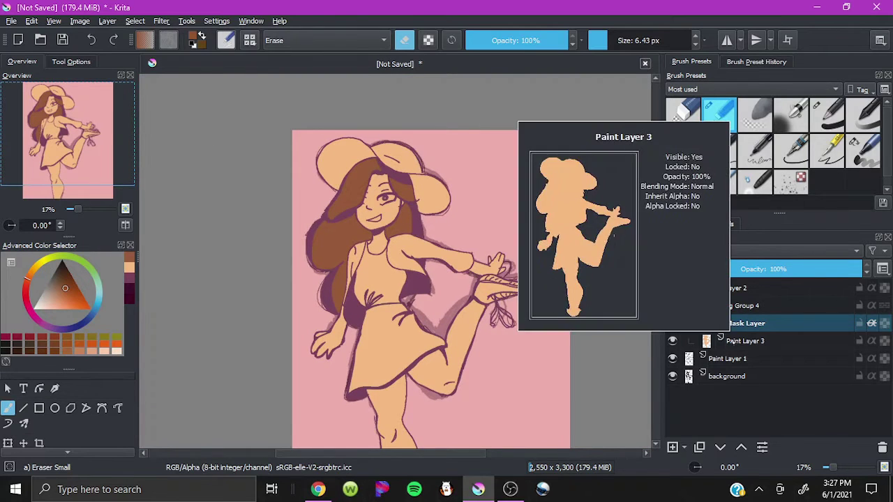
left_click(673, 447)
Step: Paint the hat dark grey with a 125 px Basic-1 brush
left_click(53, 277)
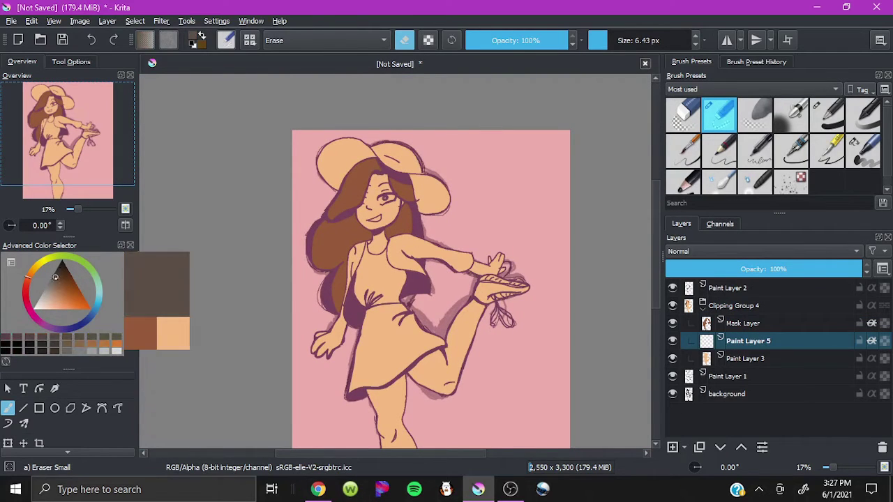
left_click(827, 116)
left_click_drag(630, 42, 652, 41)
mouse_move(346, 147)
left_mouse_down()
mouse_move(331, 152)
mouse_move(384, 150)
mouse_move(419, 164)
mouse_move(444, 204)
left_mouse_up()
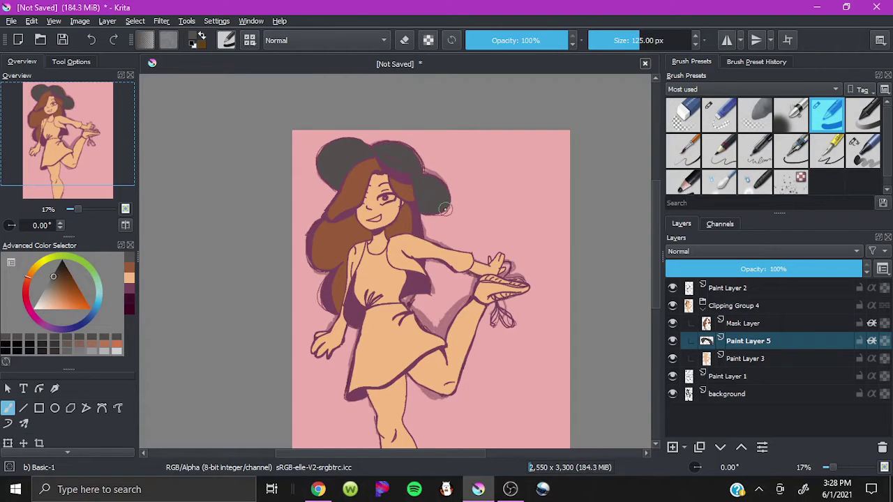
Step: On a new layer, paint a red top over the chest and erase red above the neckline
left_click(25, 285)
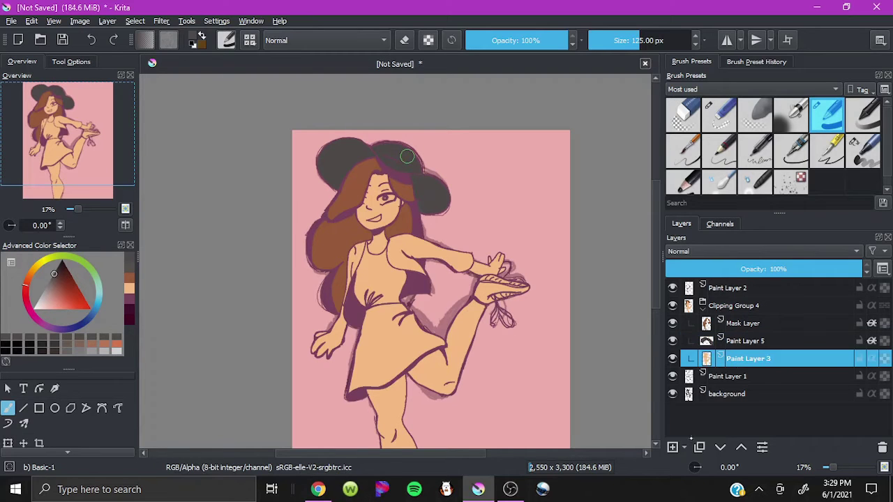
key("Insert")
left_click(77, 307)
mouse_move(370, 276)
left_mouse_down()
mouse_move(366, 302)
mouse_move(359, 257)
left_mouse_up()
key("ctrl+plus")
key("ctrl+plus")
key("ctrl+plus")
mouse_move(277, 210)
left_mouse_down()
mouse_move(409, 359)
mouse_move(314, 419)
left_mouse_up()
left_click(682, 114)
mouse_move(407, 274)
left_mouse_down()
mouse_move(301, 196)
mouse_move(220, 314)
mouse_move(239, 238)
left_mouse_up()
Step: On a new layer below, paint the teal jacket over the shoulder, arm and the top's left side
key("Insert")
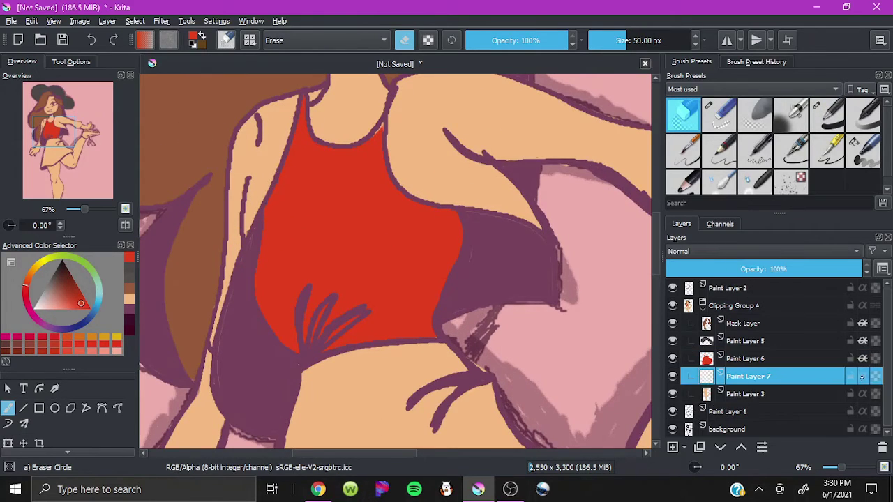
left_click(97, 301)
left_click(72, 289)
left_click_drag(314, 209, 209, 286)
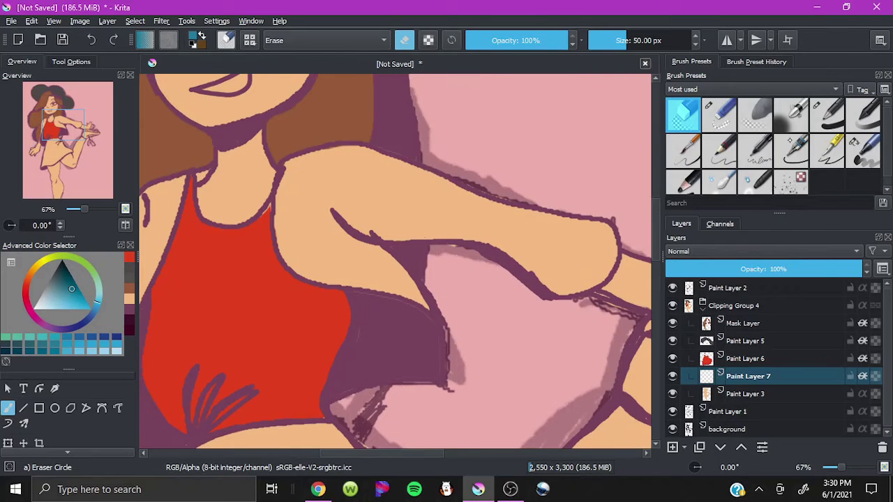
left_click(827, 114)
mouse_move(308, 160)
left_mouse_down()
mouse_move(300, 265)
mouse_move(419, 328)
mouse_move(415, 205)
mouse_move(614, 276)
left_mouse_up()
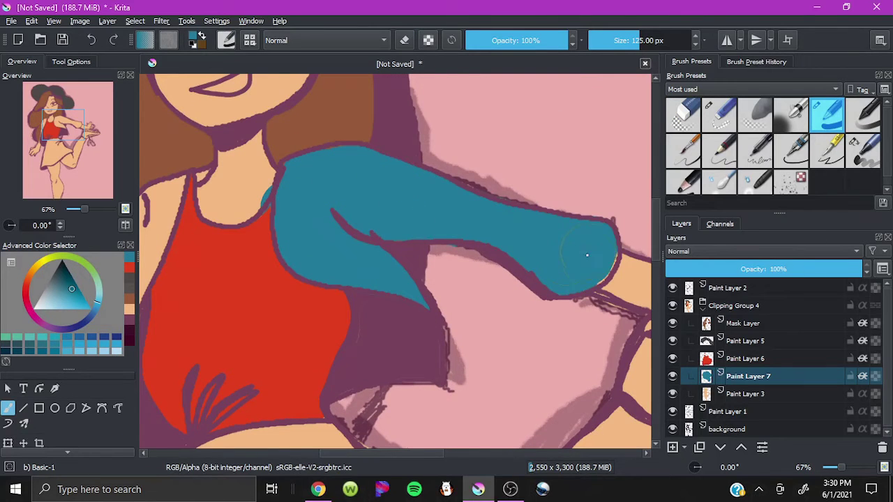
left_click_drag(349, 279, 565, 237)
left_click_drag(388, 105, 335, 195)
left_click_drag(346, 125, 307, 349)
Step: Undo and redo the teal side strip, then add Paint Layer 8
key("/")
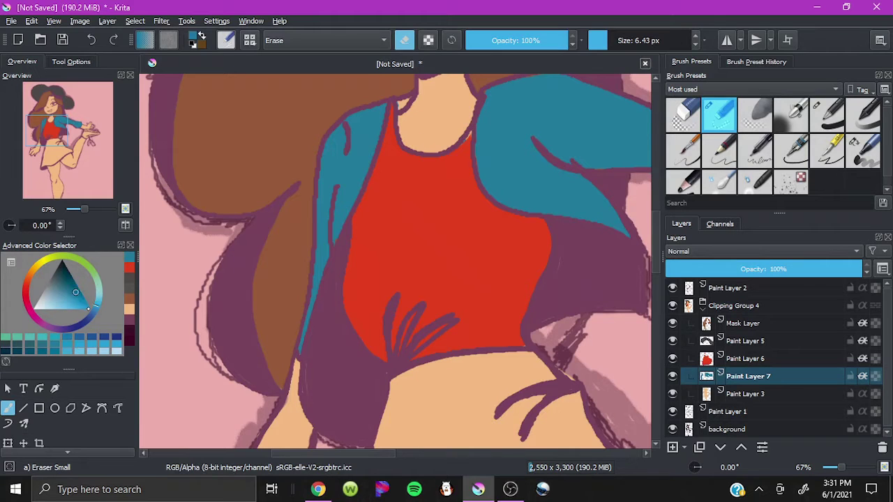
key("ctrl+z")
key("ctrl+shift+z")
left_click(827, 115)
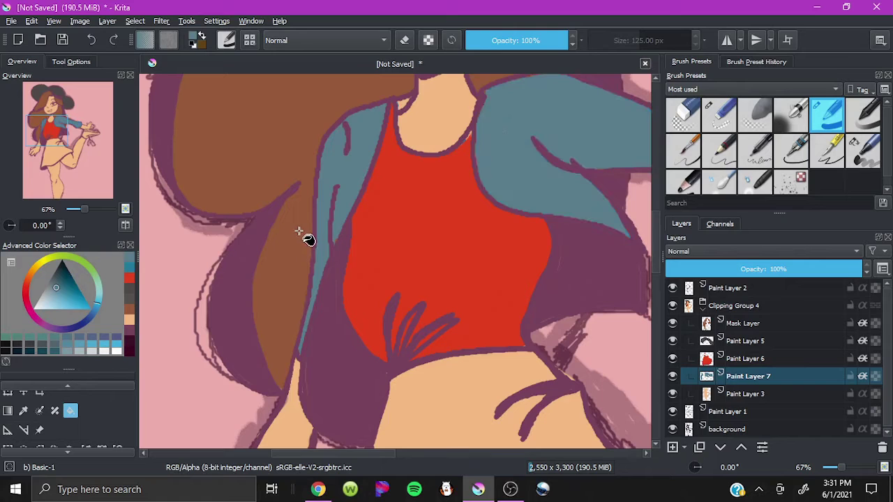
key("Insert")
left_click(49, 162)
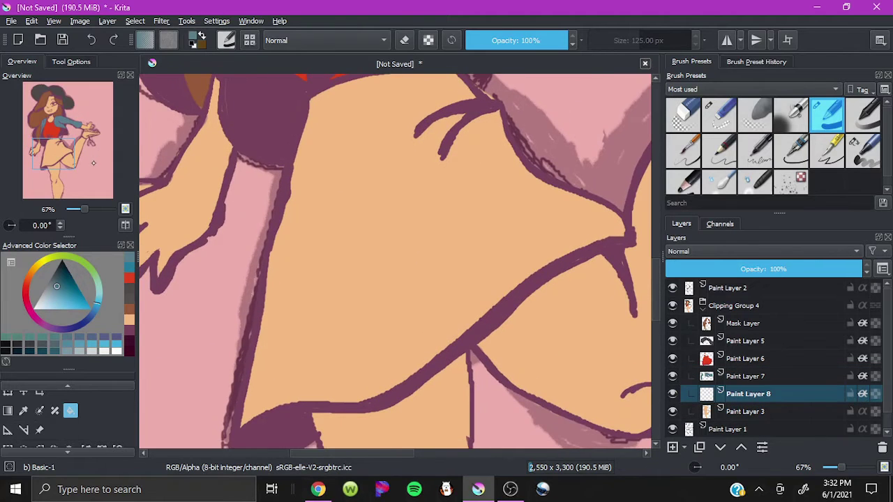
Step: Paint the skirt dark grey, then move the view up to the face
left_click(89, 312)
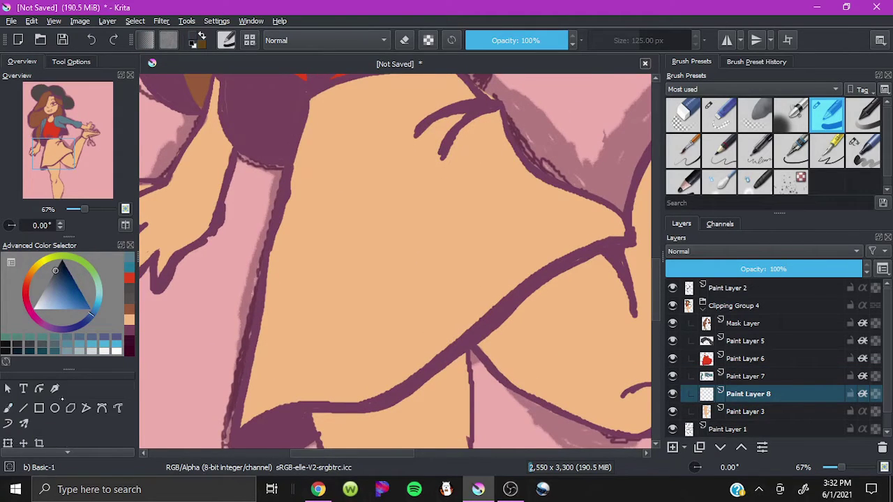
mouse_move(259, 366)
left_mouse_down()
mouse_move(546, 159)
mouse_move(319, 123)
left_mouse_up()
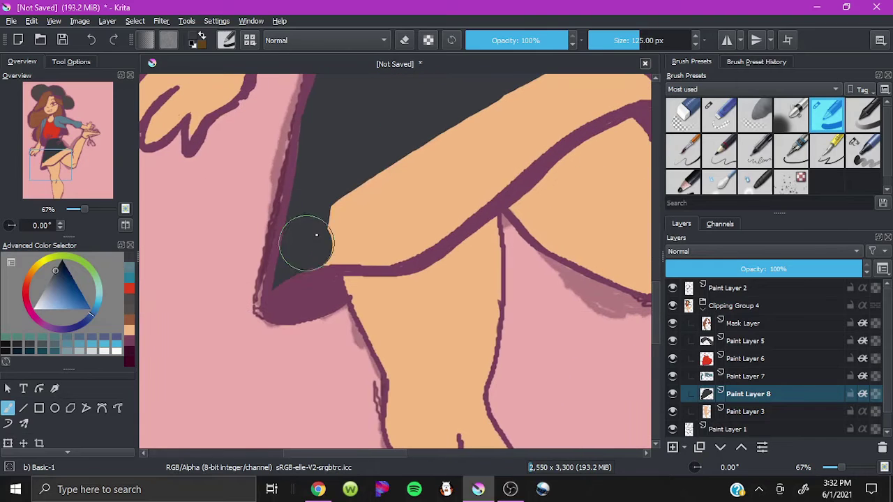
left_click(55, 170)
left_click(56, 167)
left_click(58, 133)
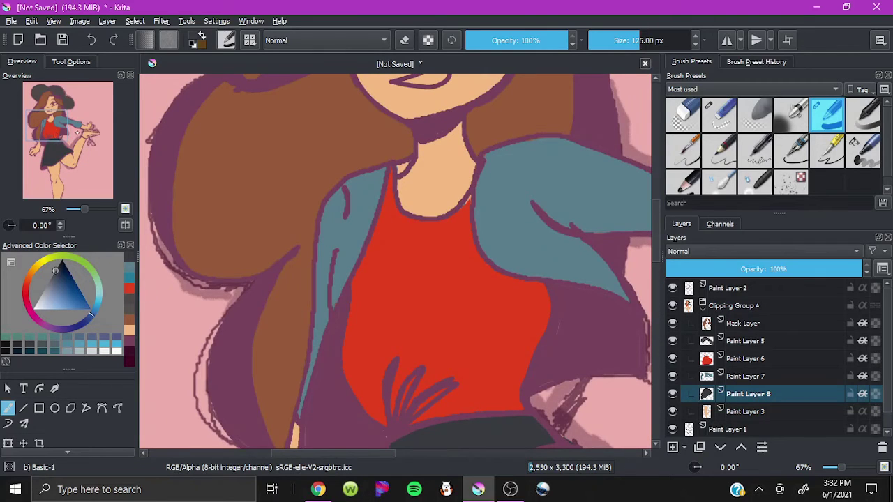
left_click(56, 147)
left_click(56, 129)
left_click(52, 104)
Step: On a new layer above Paint Layer 3, paint the white of the eye with a small brush
left_click(748, 412)
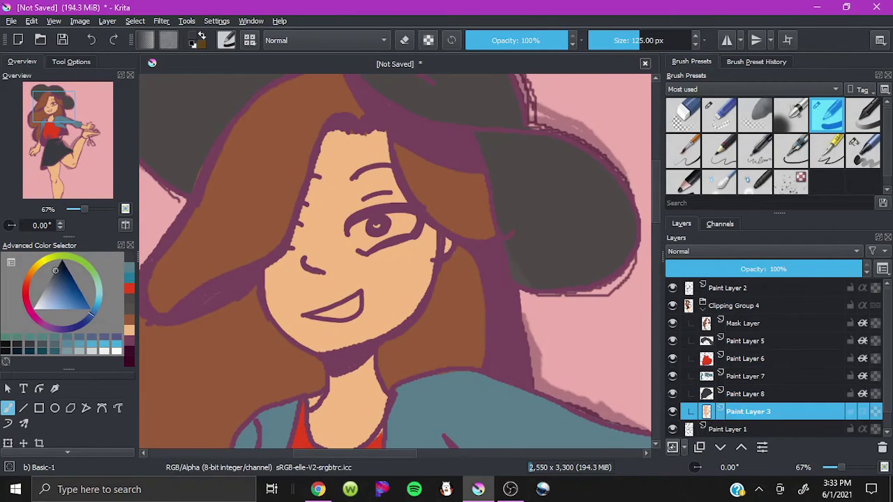
key("Insert")
left_click(33, 306)
left_click(601, 40)
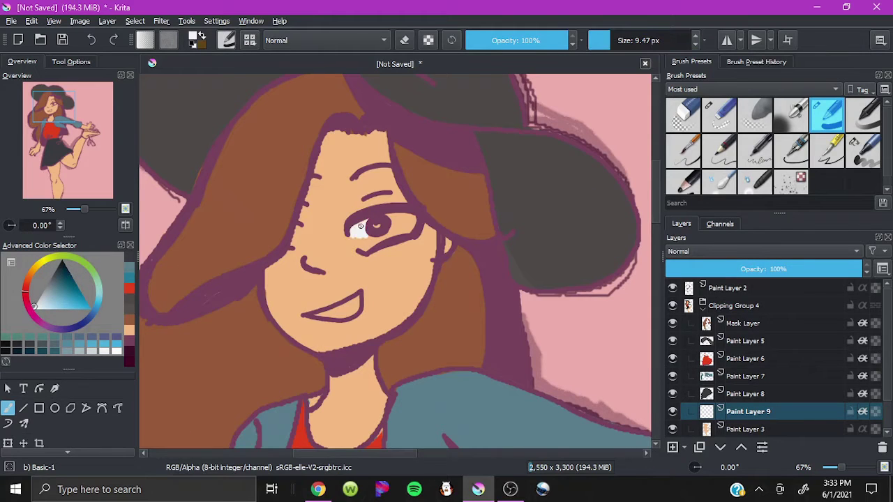
left_click_drag(361, 225, 412, 225)
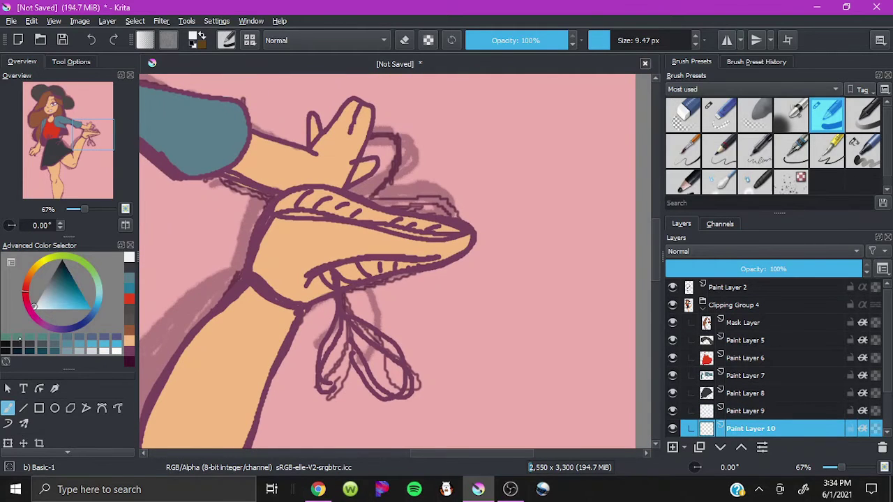
Step: Paint the shoe black, then add a layer with a grey stripe along the shoe top
left_click(61, 328)
mouse_move(279, 223)
left_mouse_down()
mouse_move(295, 293)
mouse_move(324, 286)
mouse_move(357, 235)
mouse_move(438, 249)
left_mouse_up()
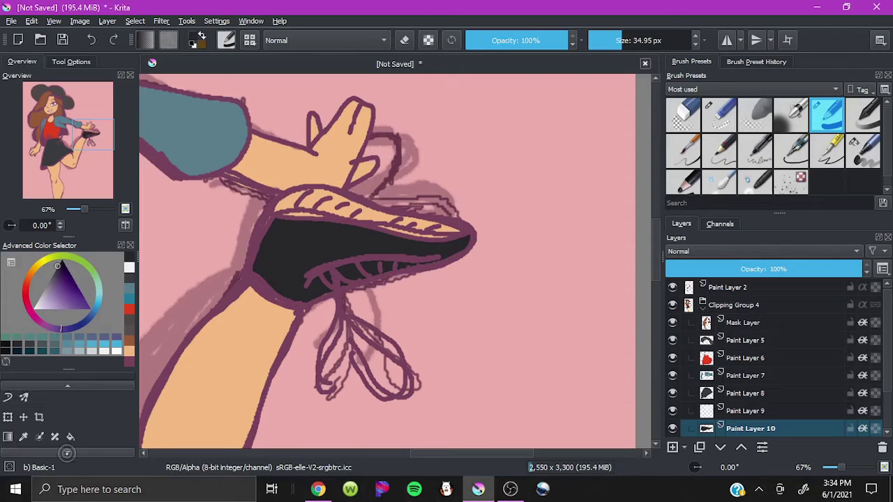
scroll(799, 412, "down", 2)
left_click(673, 447)
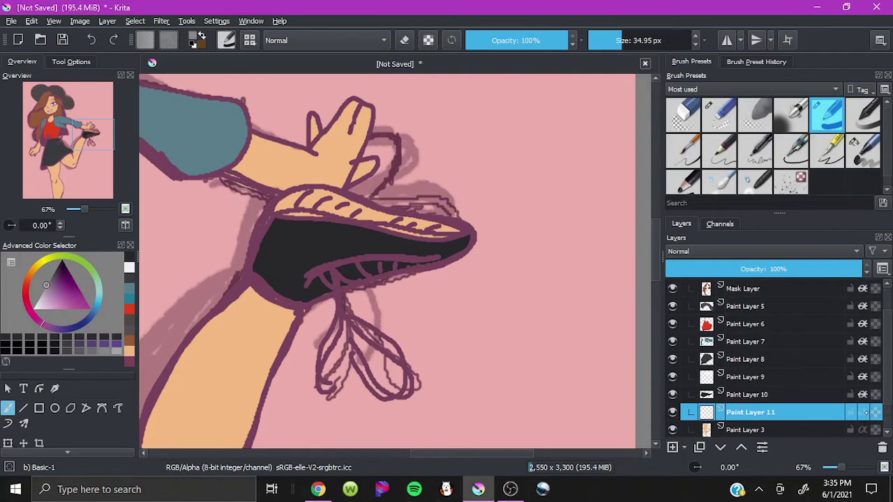
mouse_move(279, 209)
left_mouse_down()
mouse_move(314, 198)
mouse_move(441, 232)
left_mouse_up()
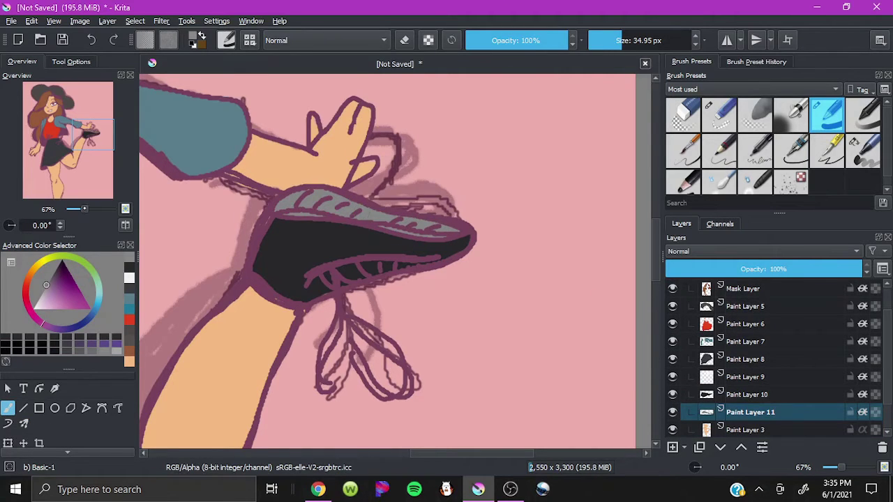
scroll(434, 259, "down", 5)
scroll(767, 363, "up", 1)
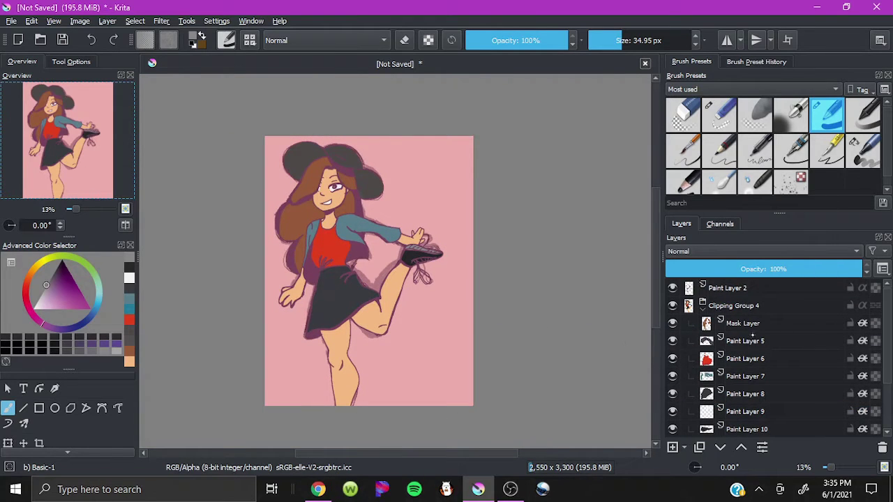
Step: Shade the legs purple on a new Multiply layer above Paint Layer 3 at 59% opacity
scroll(768, 363, "down", 2)
left_click(735, 410)
key("Insert")
left_click(764, 251)
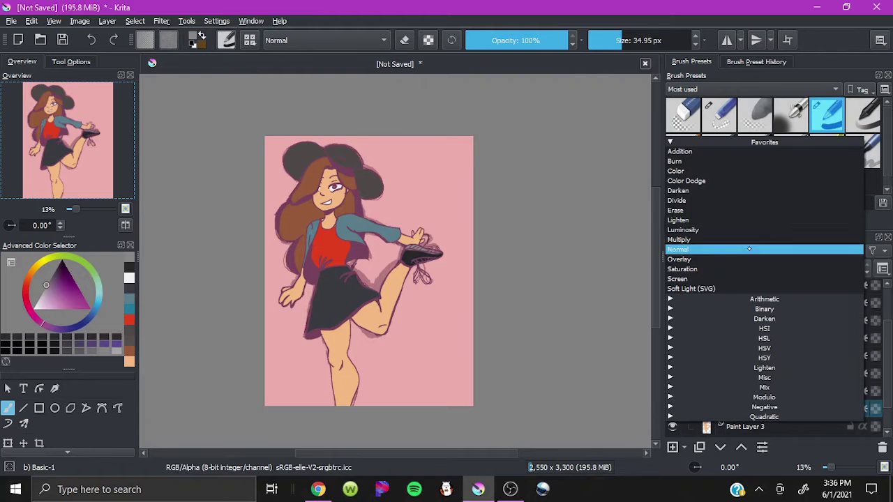
left_click(761, 249)
left_click(61, 329)
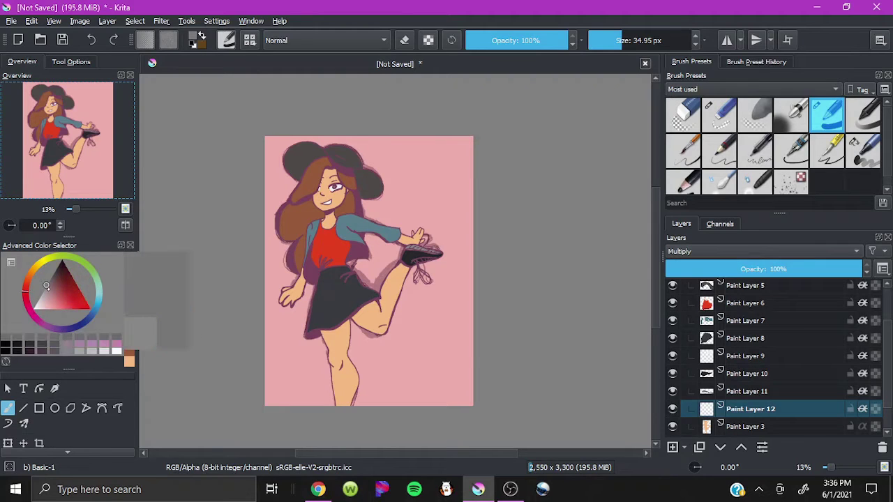
left_click_drag(349, 322, 322, 343)
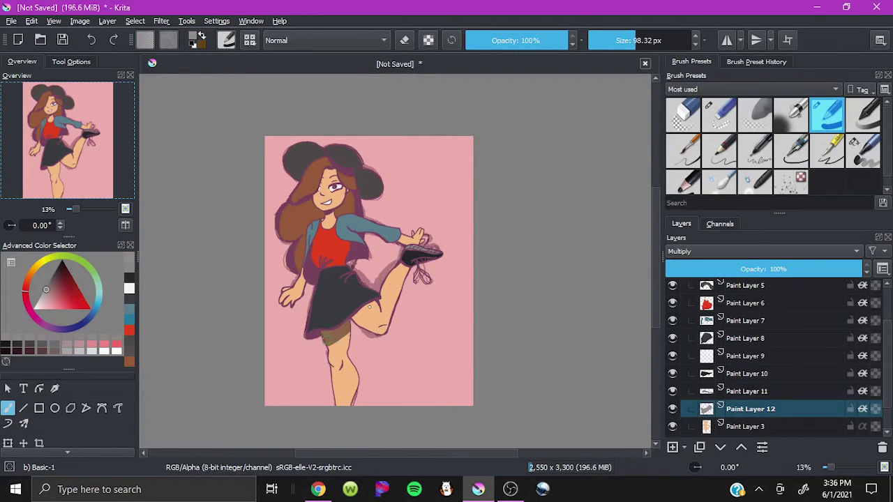
left_click_drag(403, 267, 382, 300)
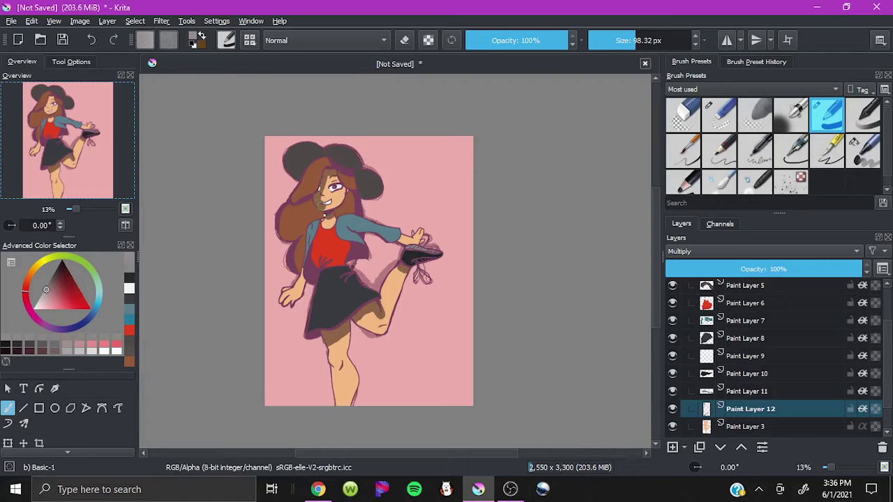
left_click(783, 269)
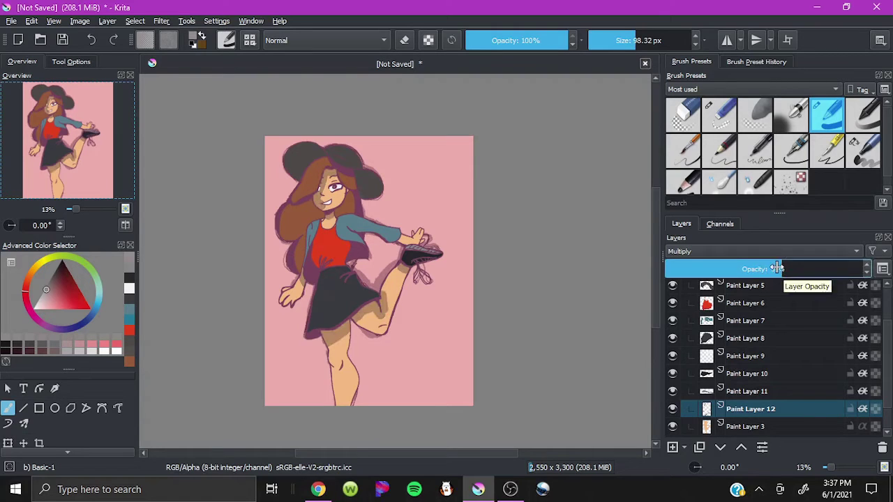
key("slash")
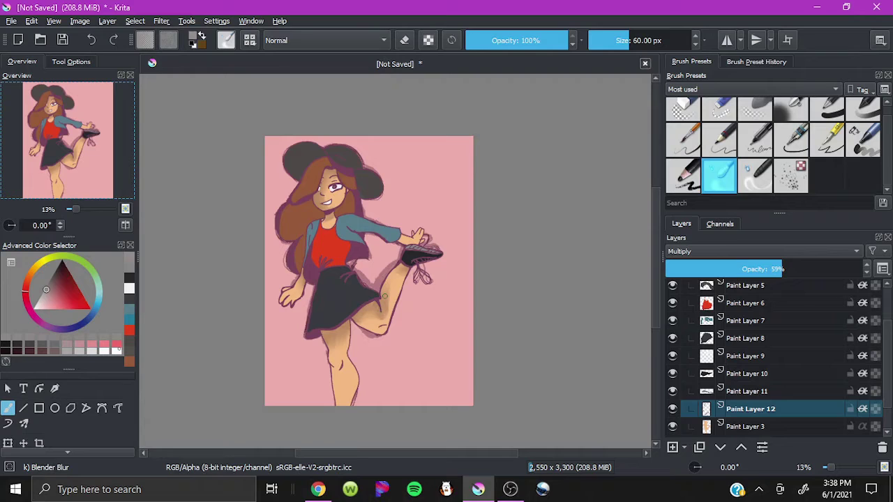
Step: Add a white knee highlight on a new layer at 50% opacity, blend it, and add Paint Layer 14
key("Insert")
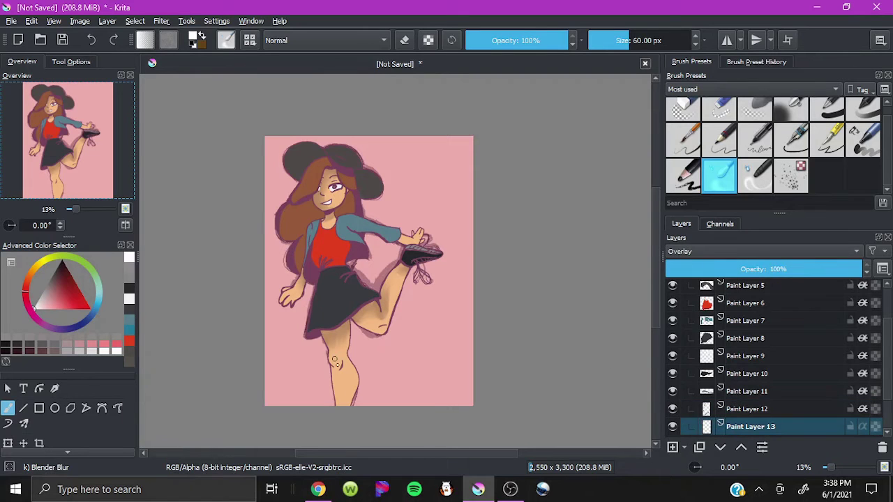
key("slash")
left_click_drag(382, 324, 364, 322)
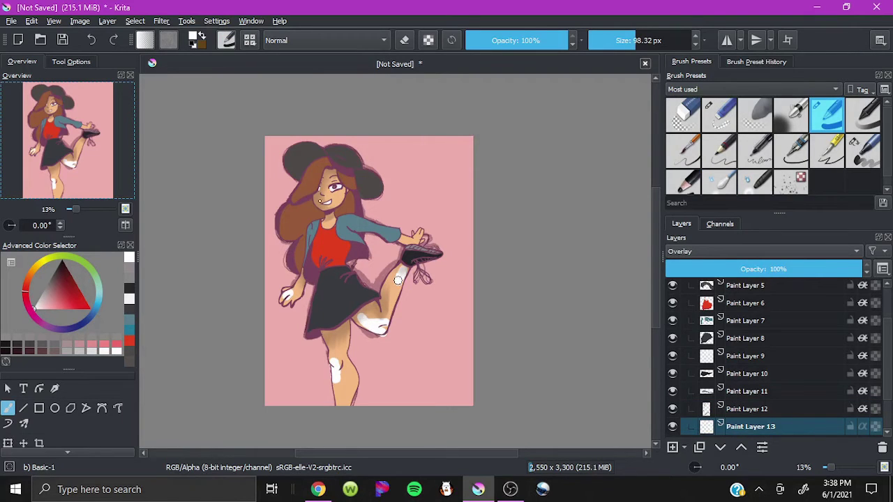
left_click_drag(747, 267, 764, 268)
key("slash")
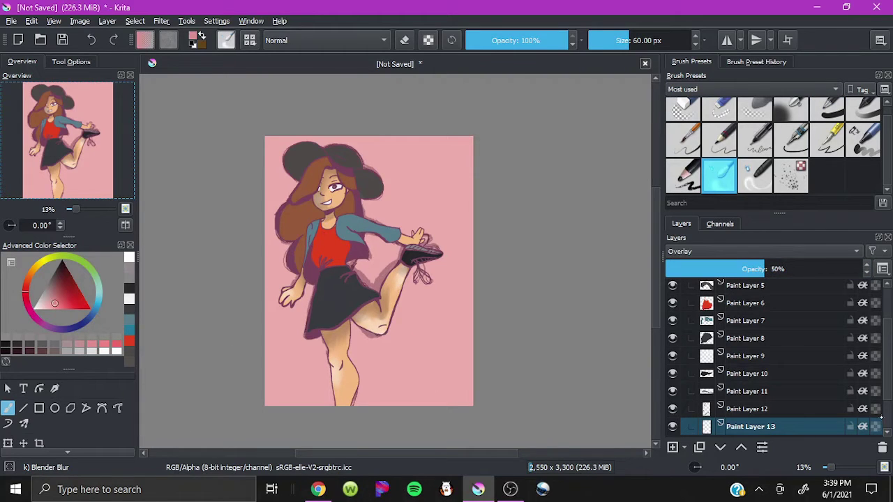
key("Insert")
key("slash")
Step: Paint pink blush on the knees and cheeks on Paint Layer 14
scroll(289, 319, "up", 5)
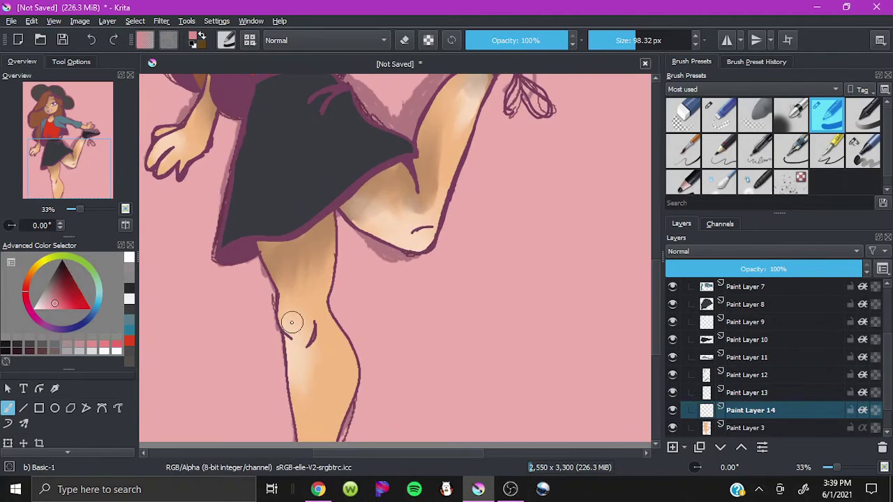
left_click_drag(293, 314, 300, 335)
left_click_drag(397, 217, 419, 230)
scroll(390, 244, "up", 10)
left_click_drag(286, 248, 323, 248)
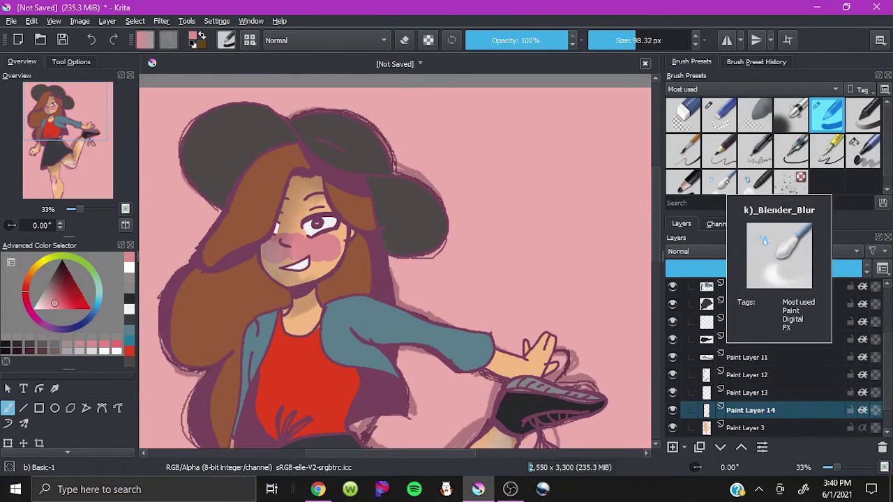
left_click(720, 180)
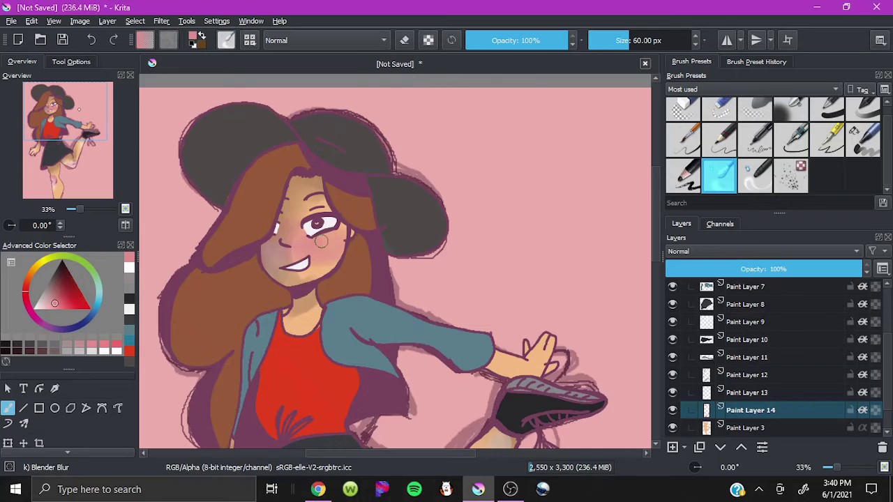
Step: Soften the leg tones with a peach skin colour and blender, then add a layer above Paint Layer 6
scroll(321, 241, "down", 10)
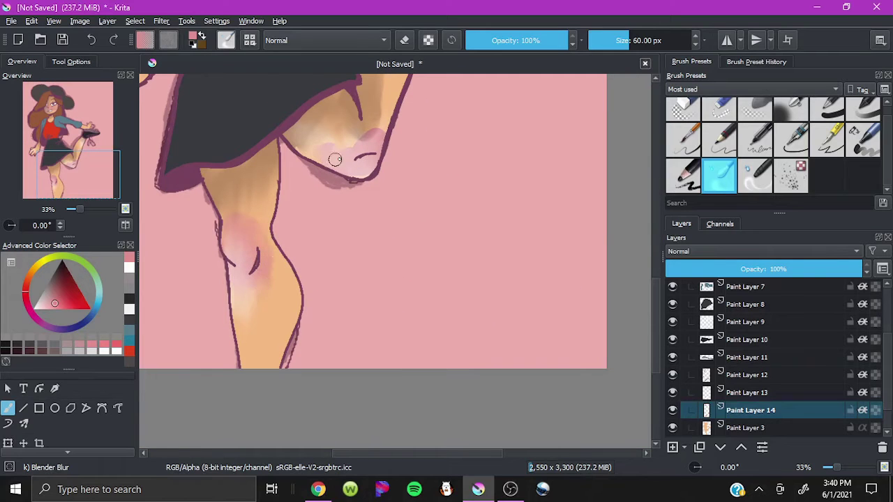
scroll(371, 152, "up", 5)
scroll(371, 152, "up", 5)
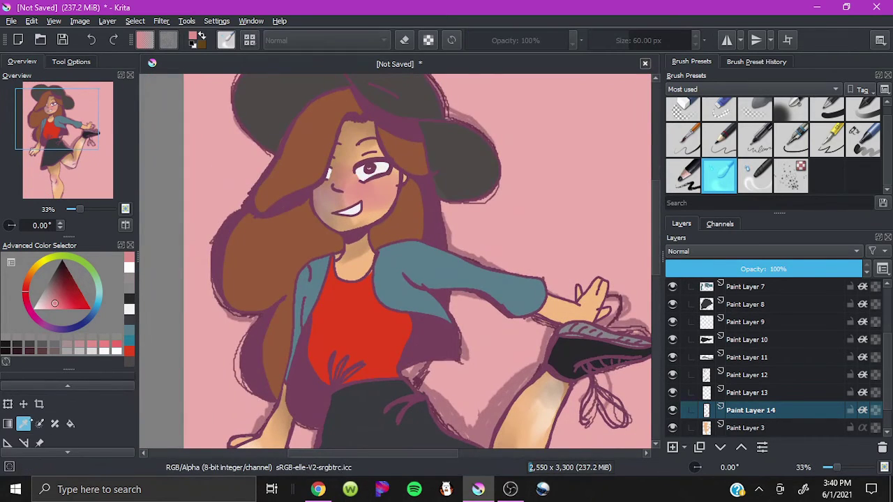
left_click(337, 190, "ctrl")
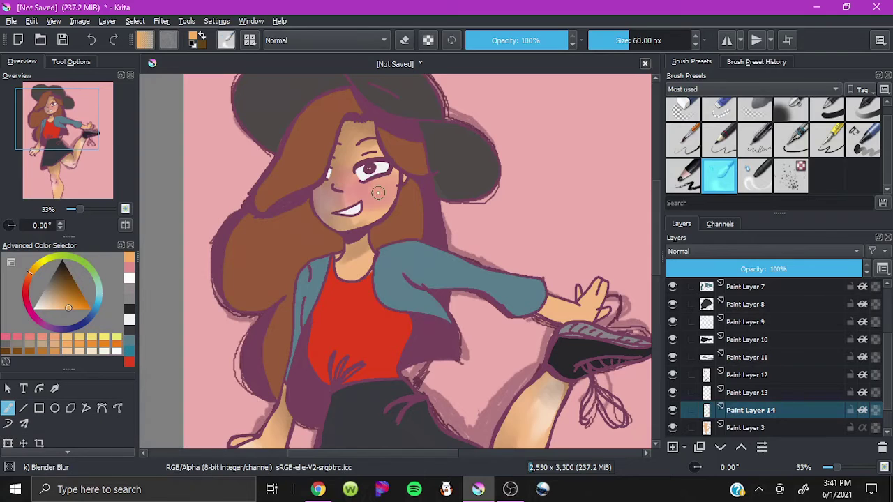
key("slash")
scroll(386, 192, "down", 10)
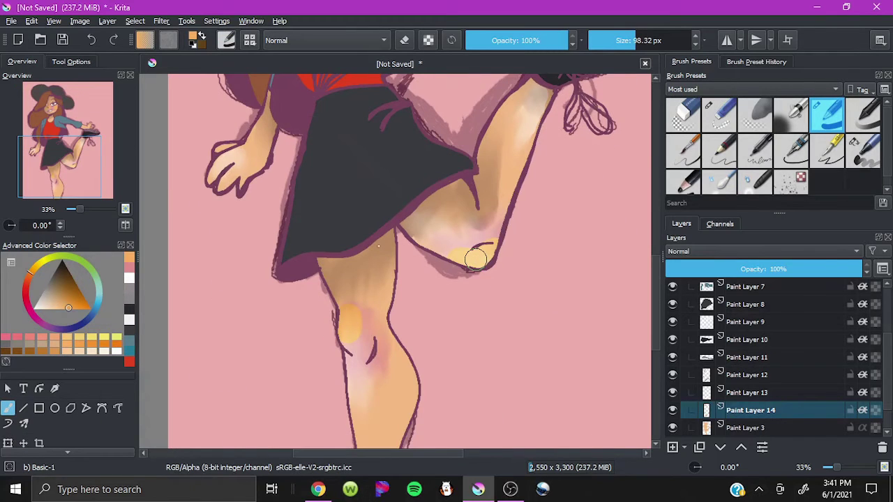
scroll(476, 260, "up", 5)
key("slash")
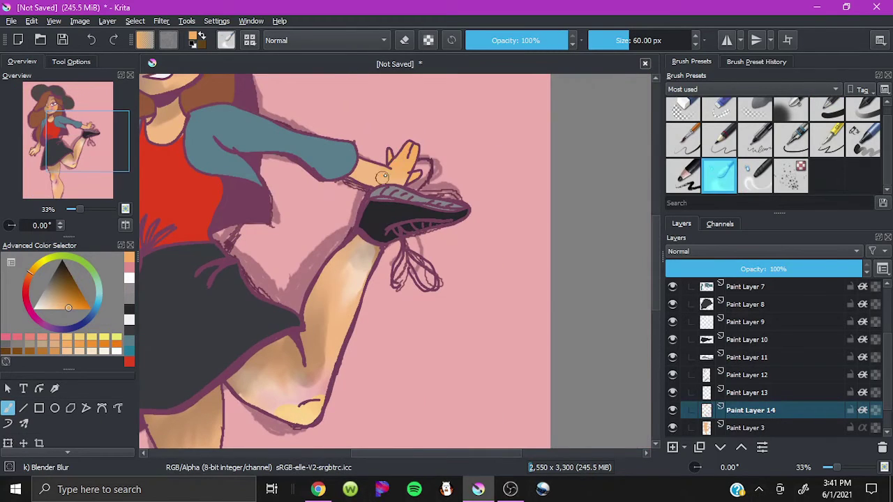
left_click(67, 167)
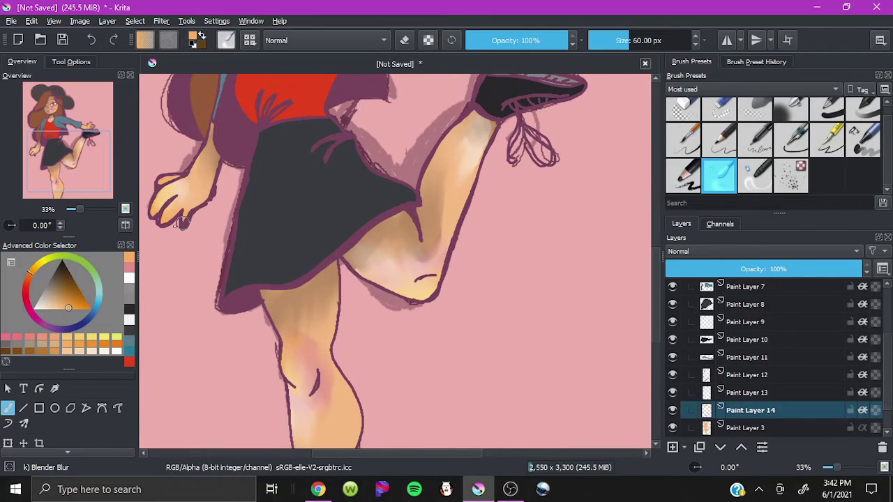
scroll(181, 222, "up", 5)
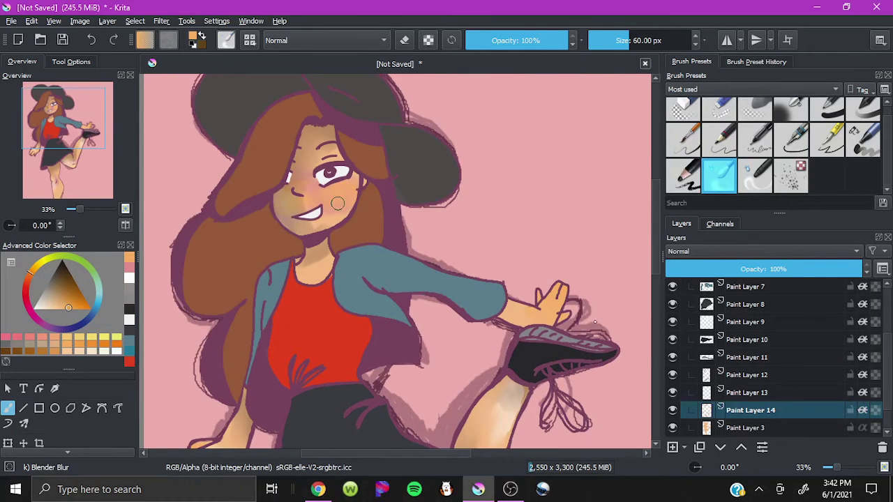
key("Insert")
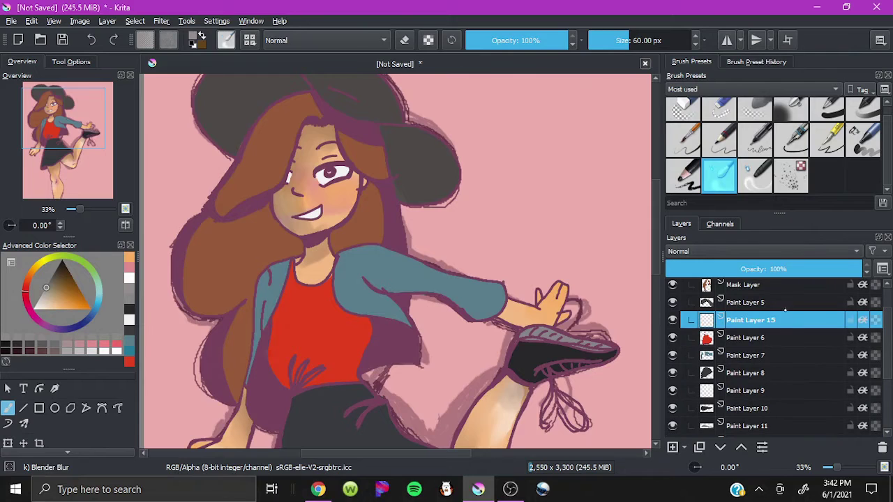
Step: Paint dark red shadows on the red top on a Multiply layer at 54% opacity
key("slash")
left_click_drag(290, 277, 281, 384)
left_click(765, 251)
left_click(698, 235)
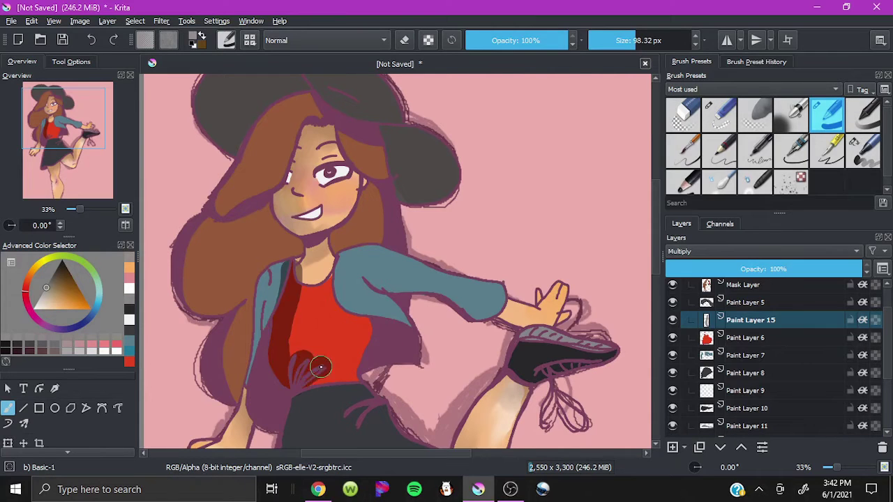
left_click_drag(338, 312, 365, 325)
left_click_drag(300, 356, 325, 365)
key("slash")
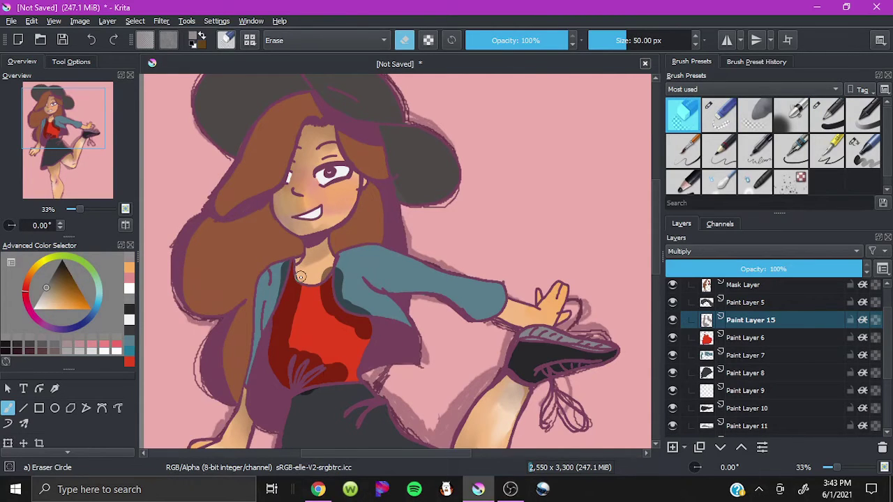
left_click_drag(304, 269, 275, 295)
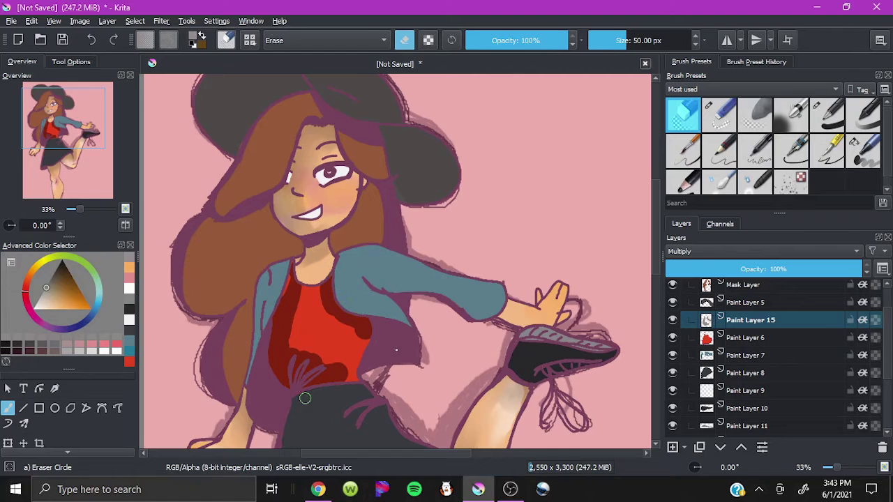
key("slash")
left_click_drag(862, 268, 772, 269)
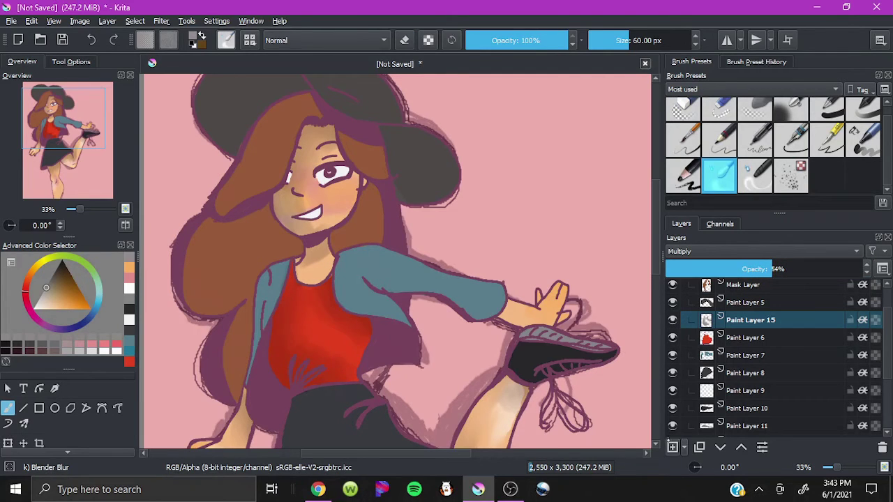
Step: Add blended orange highlights to the top on an Overlay layer at 59% opacity
left_click(673, 447)
key("alt+shift+o")
left_click(827, 111)
left_click_drag(278, 337, 282, 375)
left_click_drag(314, 315, 328, 352)
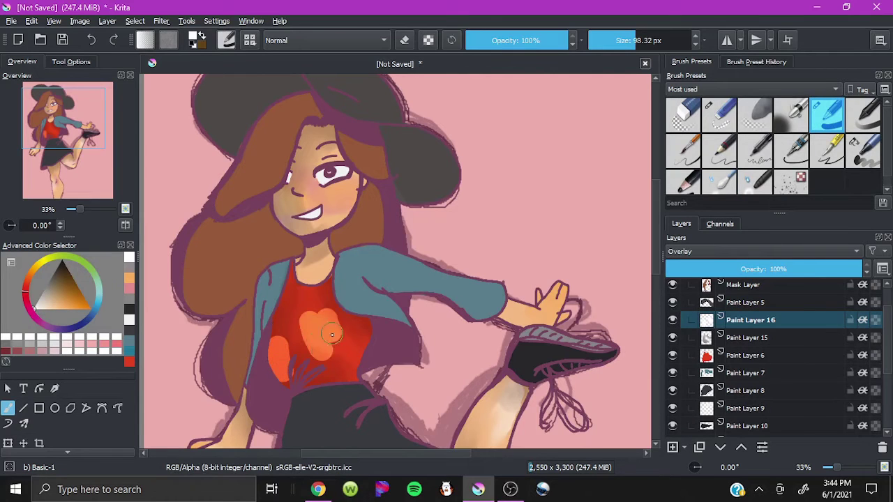
left_click(782, 269)
key("slash")
mouse_move(279, 370)
left_mouse_down()
mouse_move(307, 321)
mouse_move(323, 352)
left_mouse_up()
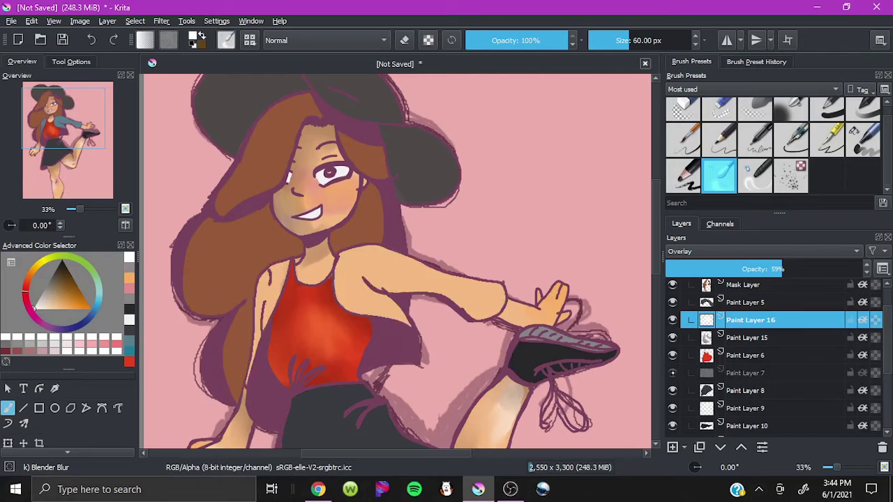
Step: Shade the teal jacket's shoulders and arm on a Multiply layer at 38% opacity
left_click(746, 373)
left_click(673, 447)
left_click(764, 251)
left_click(768, 249)
key("slash")
left_click_drag(285, 281, 258, 345)
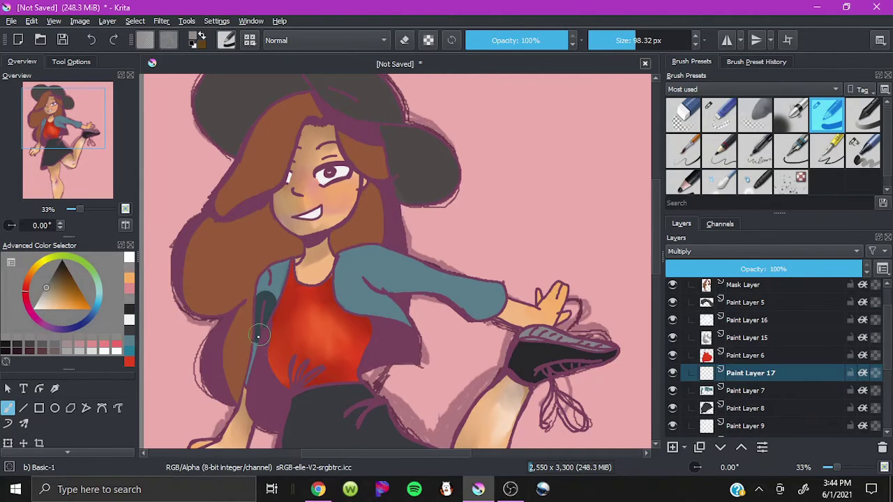
mouse_move(391, 321)
left_mouse_down()
mouse_move(368, 279)
mouse_move(413, 269)
left_mouse_up()
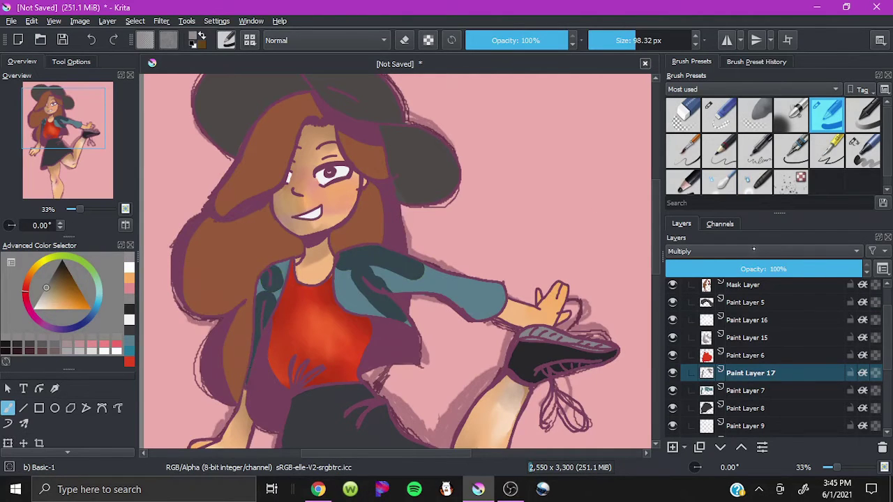
left_click(740, 268)
key("slash")
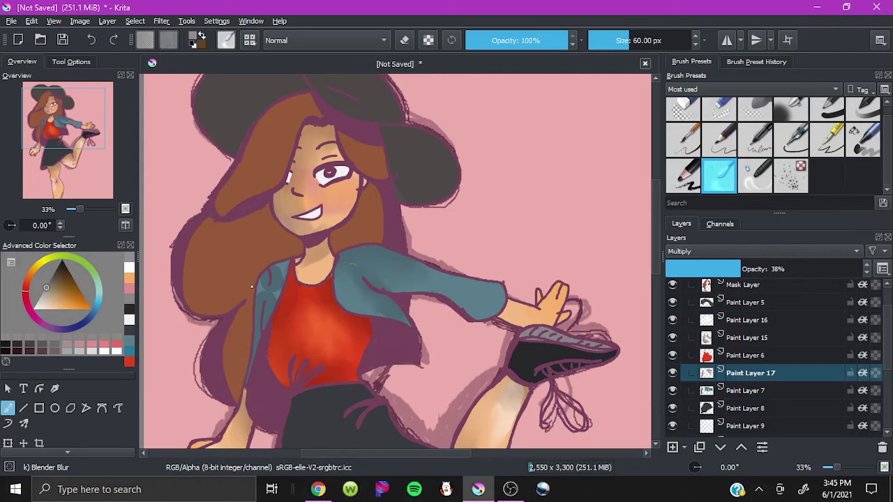
Step: Add blended light blue jacket highlights on an Overlay layer at 70% opacity
left_click(672, 448)
left_click(764, 251)
left_click(743, 286)
key("slash")
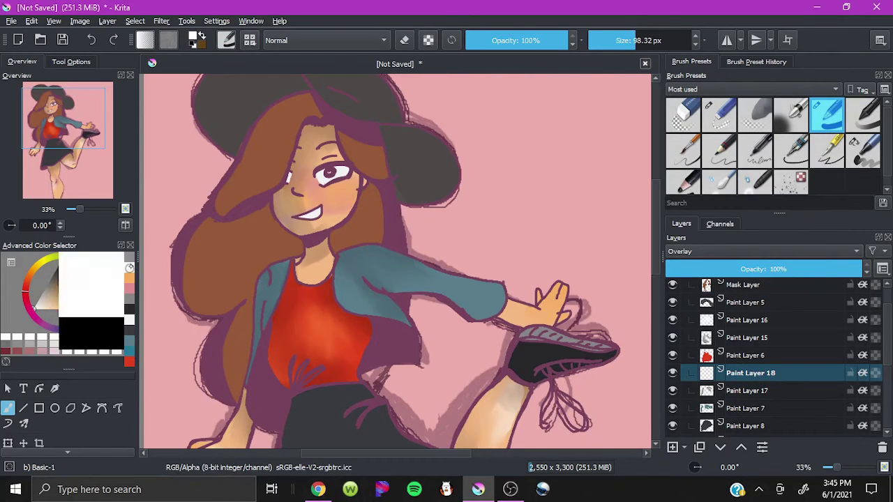
left_click_drag(342, 260, 395, 255)
left_click_drag(348, 293, 374, 320)
left_click_drag(467, 287, 504, 297)
left_click(803, 268)
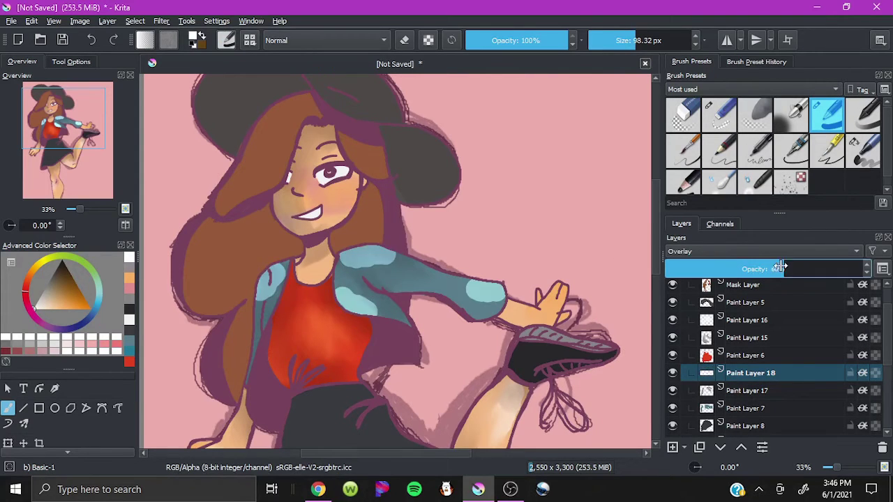
key("slash")
mouse_move(338, 279)
left_mouse_down()
mouse_move(376, 318)
mouse_move(402, 253)
left_mouse_up()
mouse_move(460, 289)
left_mouse_down()
mouse_move(488, 298)
mouse_move(480, 300)
left_mouse_up()
left_click_drag(263, 291, 270, 317)
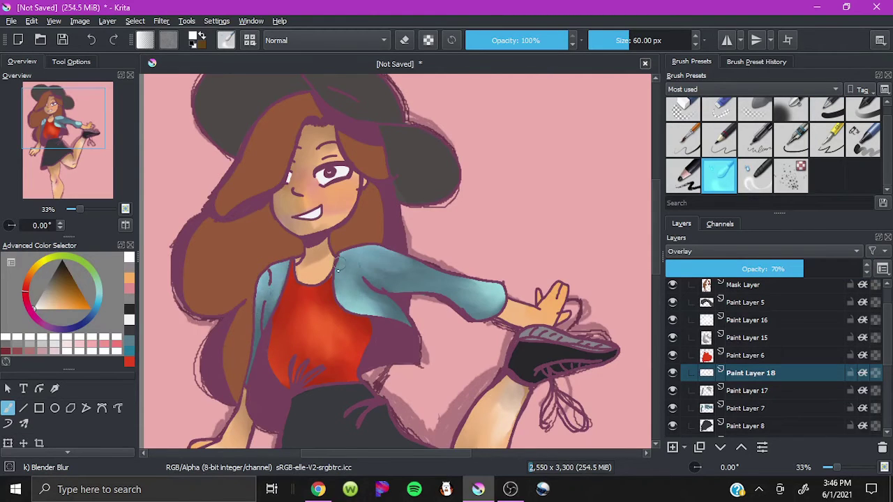
left_click_drag(60, 120, 57, 155)
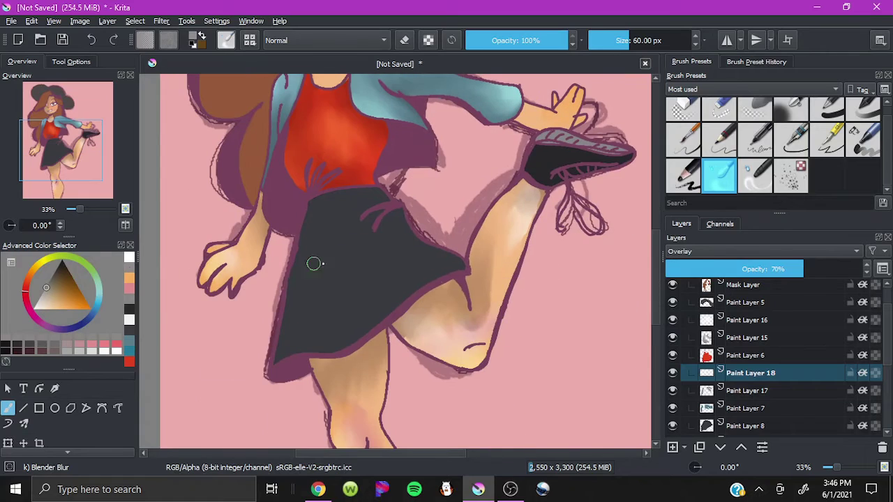
Step: Paint dark shadows on the skirt's top and left side on a new layer at 45% opacity
key("Insert")
key("alt+shift+m")
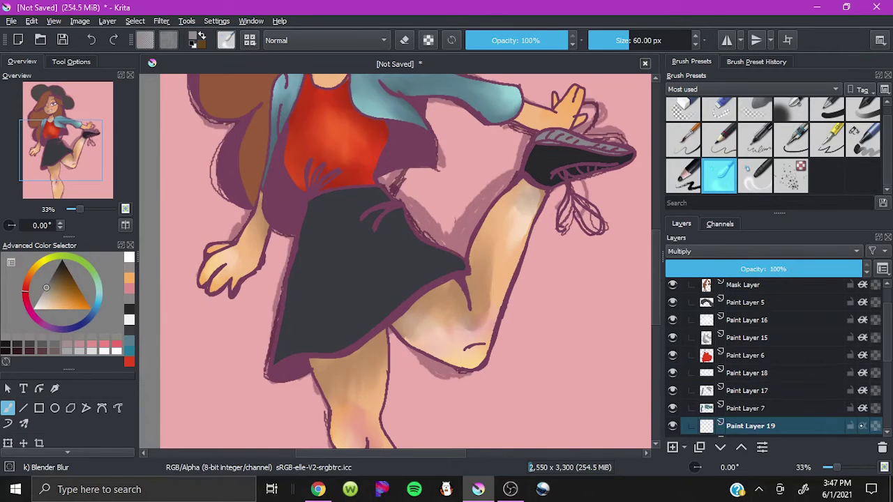
key("slash")
mouse_move(352, 219)
left_mouse_down()
mouse_move(362, 217)
mouse_move(399, 259)
left_mouse_up()
left_click_drag(321, 234, 326, 349)
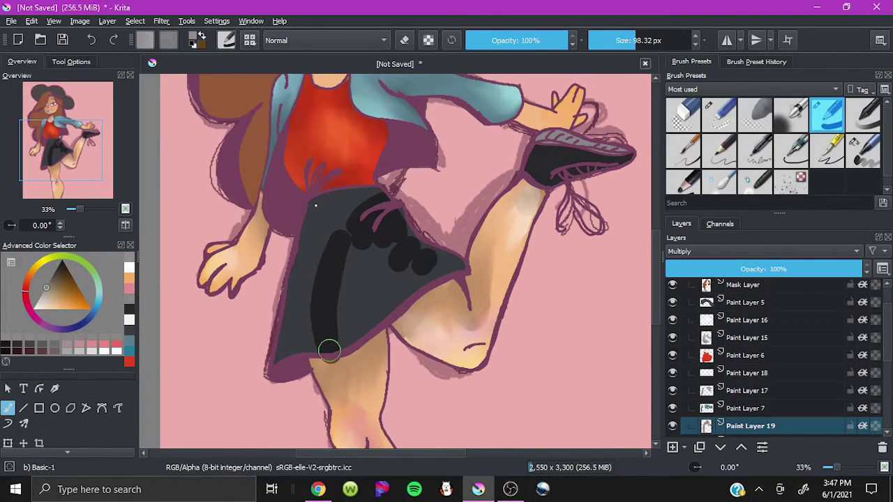
left_click_drag(300, 199, 289, 311)
left_click_drag(802, 269, 764, 269)
key("slash")
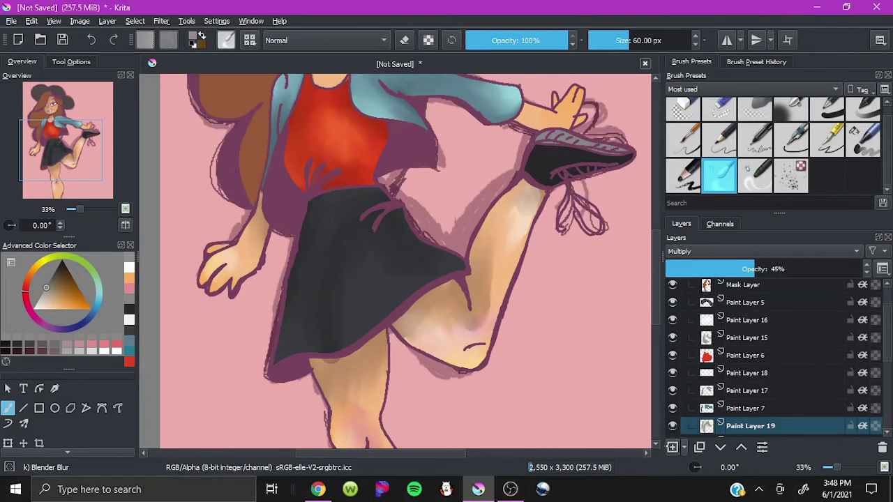
Step: Add blended light grey skirt highlights on an Overlay layer at 69% opacity
left_click(673, 447)
left_click(760, 251)
left_click(760, 259)
key("slash")
left_click_drag(346, 254, 377, 293)
left_click_drag(366, 240, 393, 259)
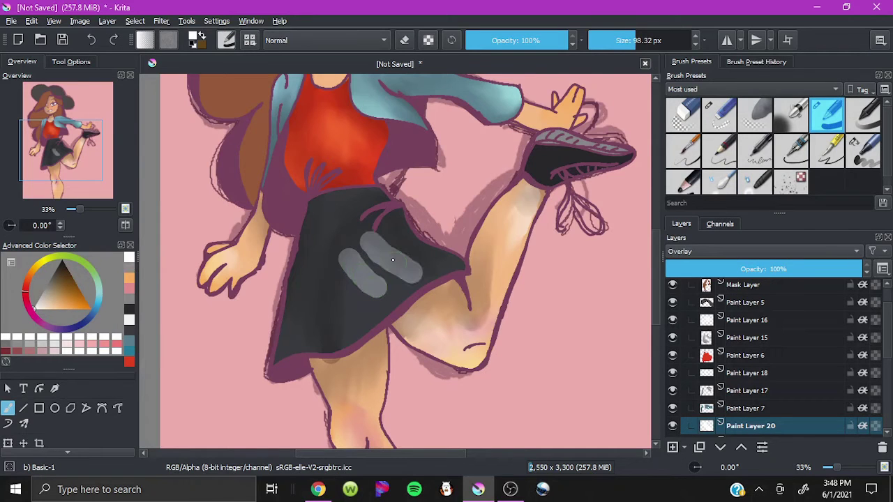
left_click_drag(316, 210, 281, 336)
left_click_drag(837, 269, 802, 269)
key("slash")
mouse_move(321, 202)
left_mouse_down()
mouse_move(319, 269)
mouse_move(282, 345)
left_mouse_up()
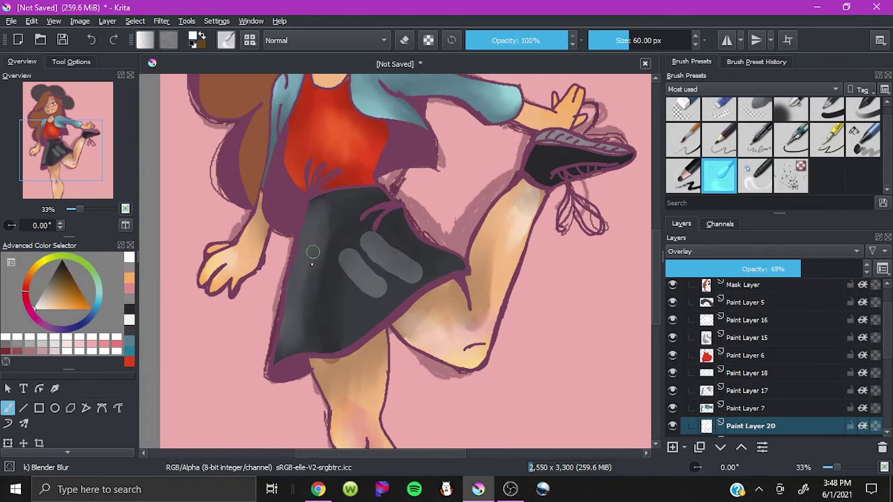
mouse_move(341, 248)
left_mouse_down()
mouse_move(412, 265)
mouse_move(353, 268)
left_mouse_up()
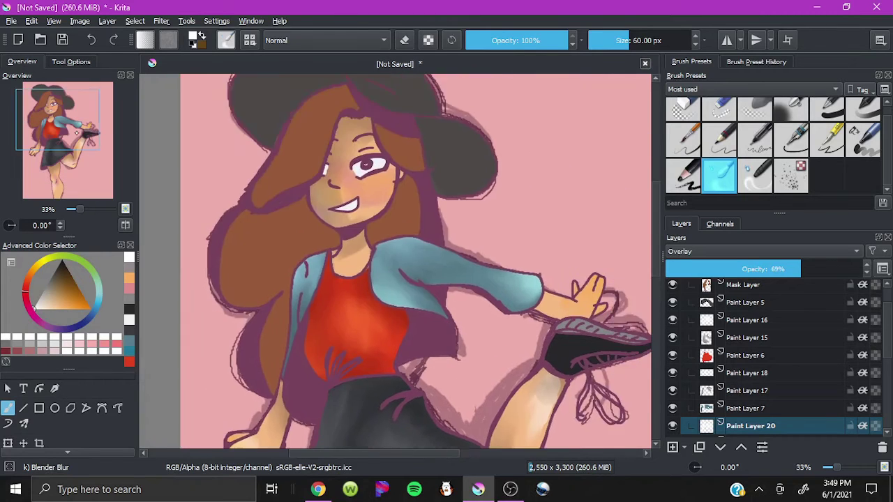
Step: Paint brown shadows across the hair on a new Multiply layer
left_click_drag(56, 148, 47, 115)
left_click(672, 447)
left_click(764, 251)
left_click(765, 314)
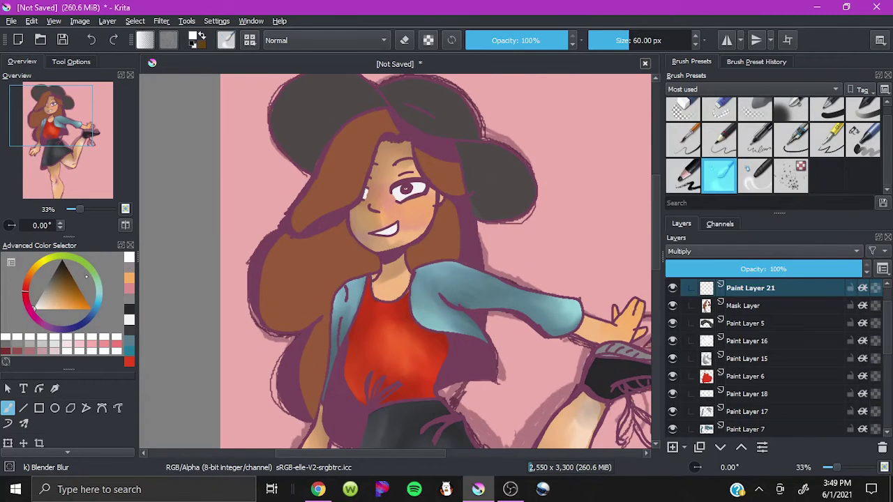
left_click(828, 114)
mouse_move(293, 216)
left_mouse_down()
mouse_move(339, 265)
mouse_move(453, 249)
left_mouse_up()
left_click_drag(279, 279, 328, 356)
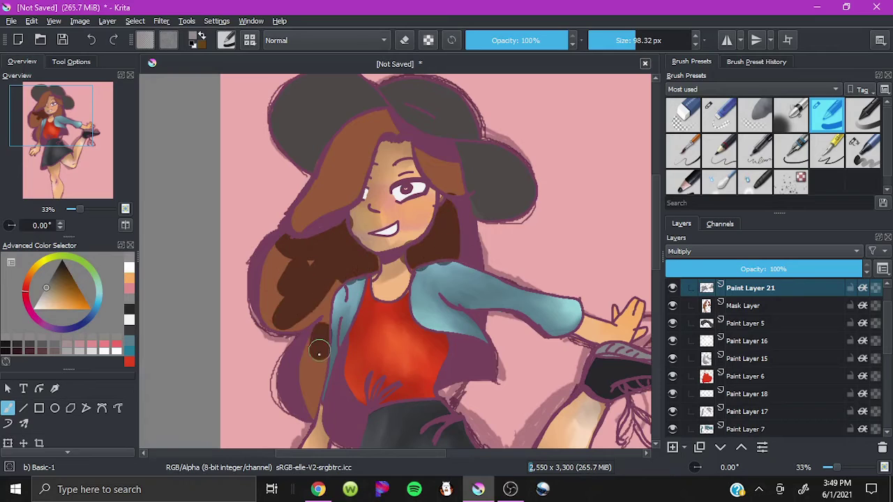
left_click_drag(307, 272, 314, 412)
left_click_drag(342, 140, 402, 116)
left_click_drag(419, 150, 468, 178)
left_click_drag(370, 140, 300, 223)
Step: Set the hair shadow layer to 50% and deepen it with darker reddish-brown strokes
key("e")
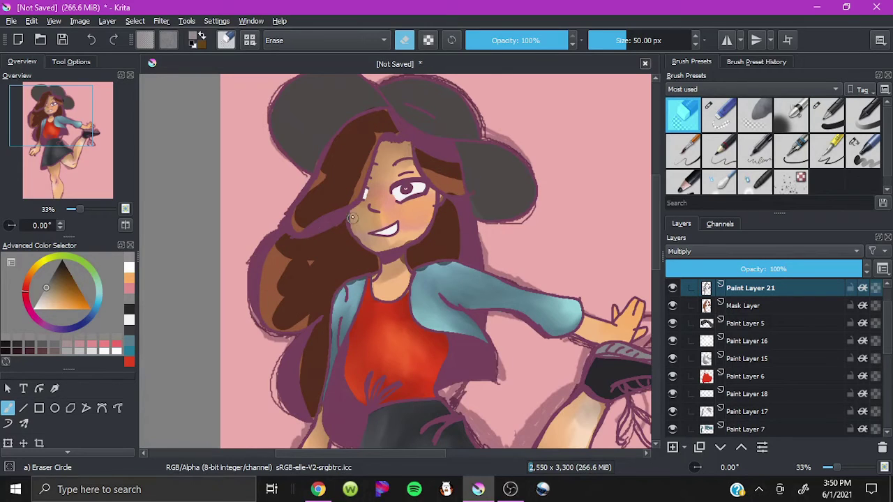
left_click(763, 269)
left_click(720, 176)
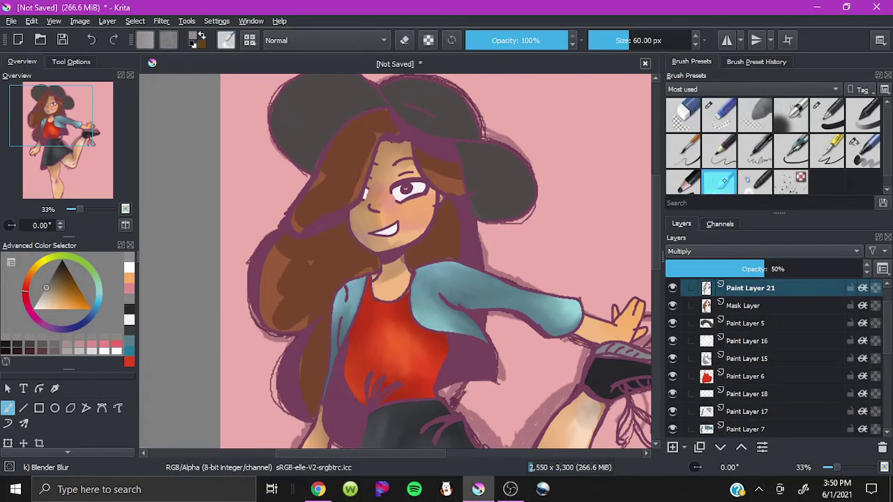
left_click_drag(297, 275, 296, 248)
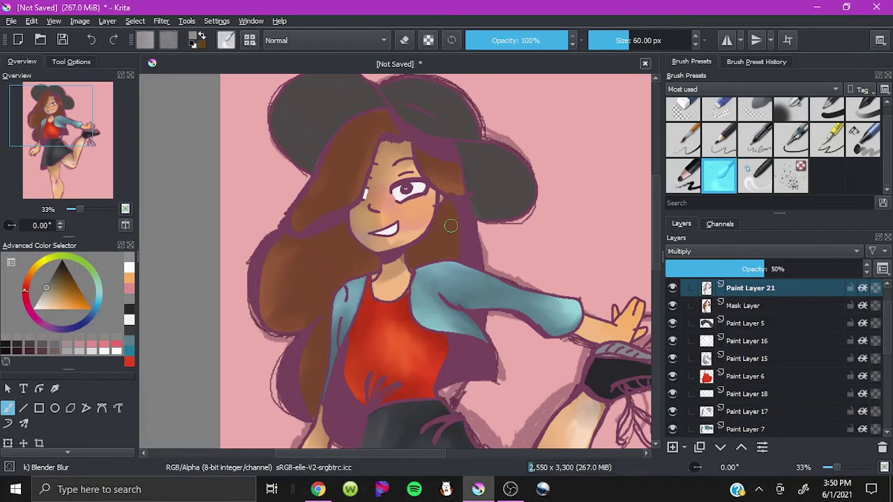
left_click_drag(77, 304, 69, 293)
key("/")
left_click_drag(286, 237, 304, 312)
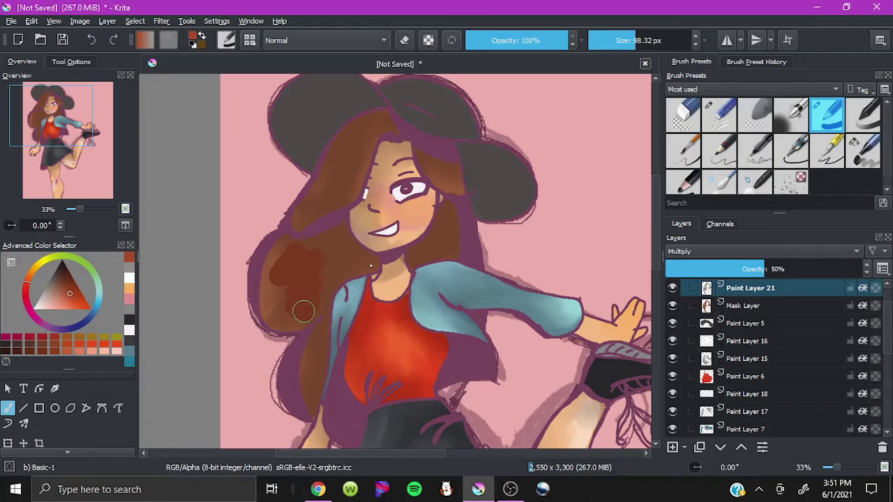
left_click_drag(349, 134, 370, 162)
left_click(448, 179)
left_click(446, 235)
key("/")
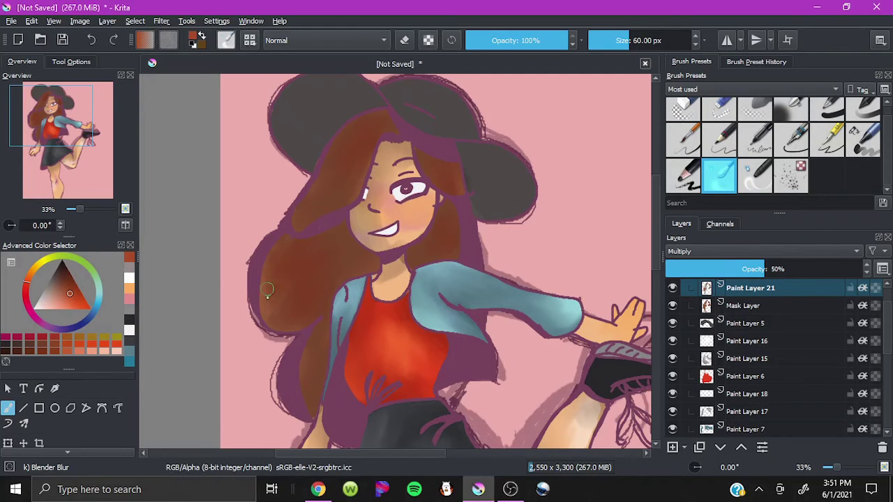
Step: Add blended white hair highlights on an Overlay layer at 53% opacity
left_click(671, 447)
key("/")
left_click(129, 279)
left_click_drag(342, 161, 318, 198)
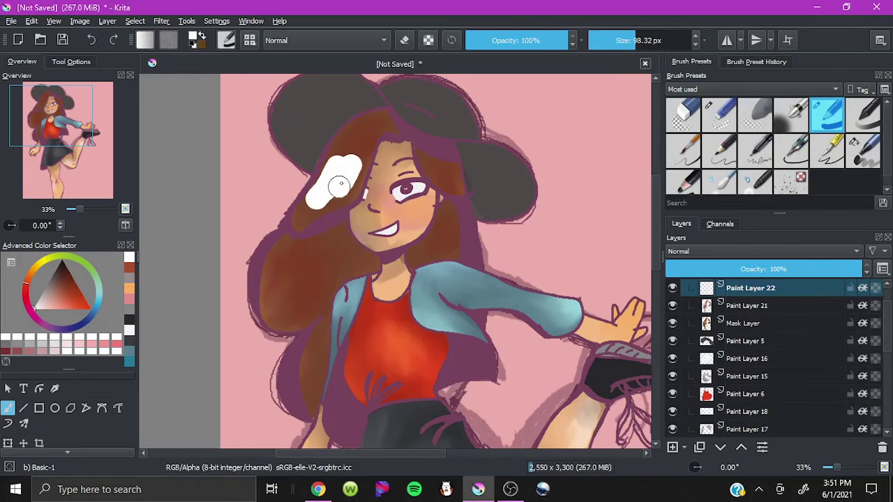
left_click(689, 251)
left_click(680, 258)
left_click_drag(858, 269, 771, 269)
key("/")
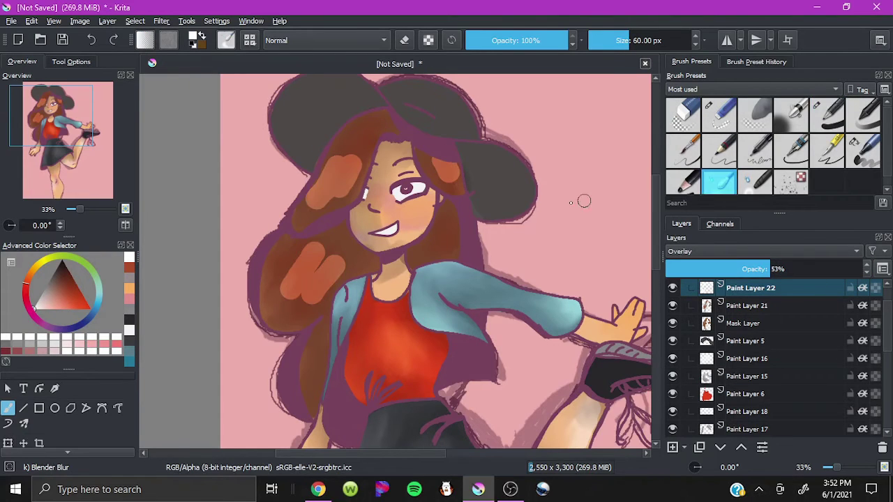
left_click_drag(362, 146, 307, 205)
left_click_drag(326, 261, 294, 259)
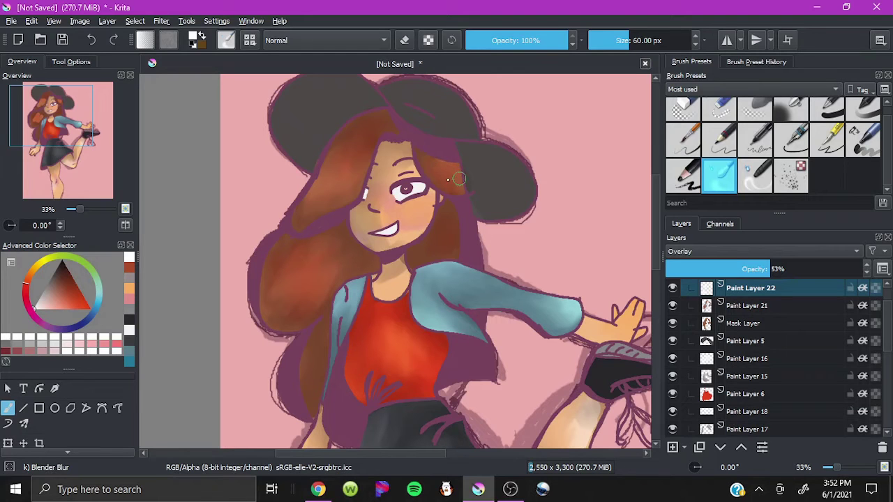
left_click(746, 341)
Step: Paint a dark grey shadow across the hat on a new layer at about 61% opacity
left_click(672, 447)
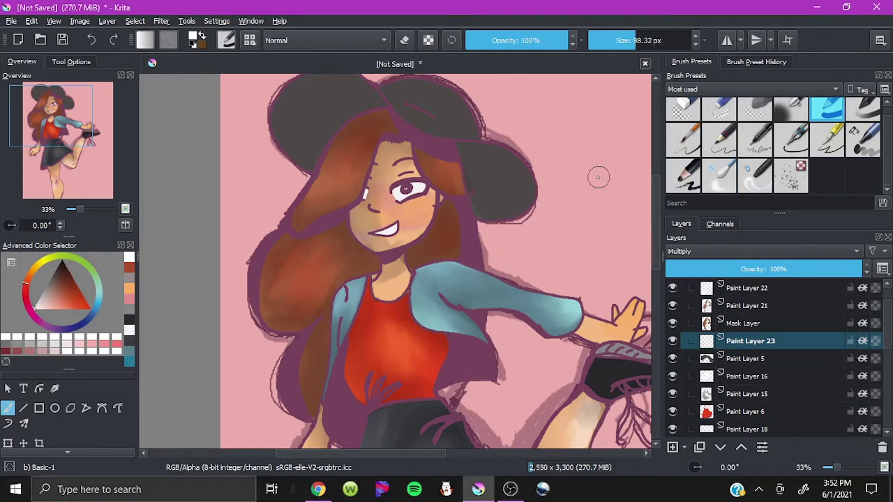
key("/")
left_click_drag(309, 166, 489, 225)
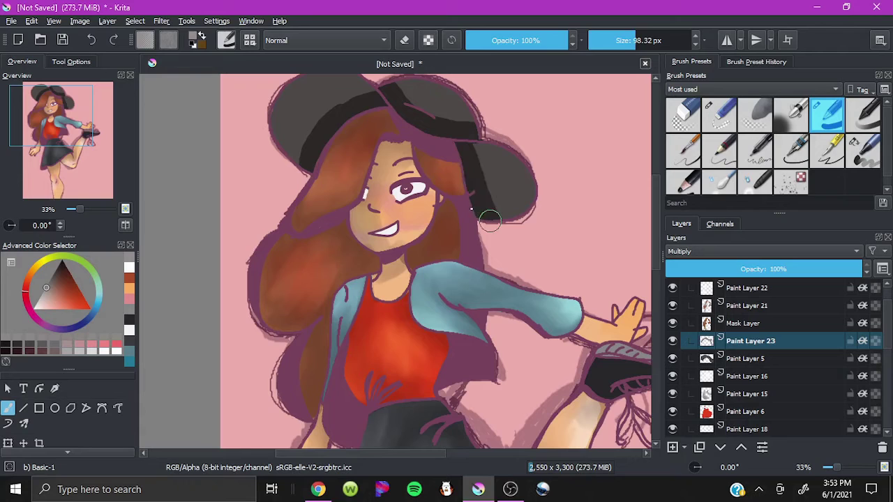
left_click_drag(858, 268, 777, 268)
key("/")
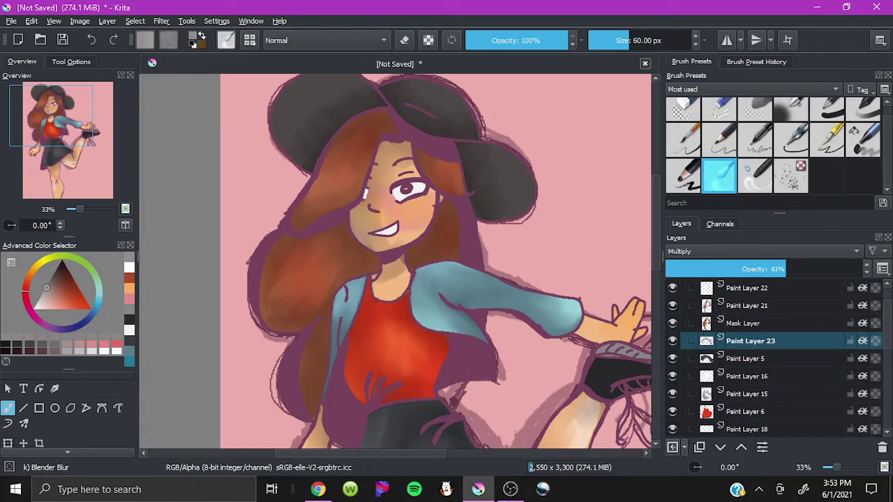
Step: Add blended highlights along the hat's top and right edge at 60% opacity
key("Insert")
key("/")
left_click_drag(330, 126, 244, 189)
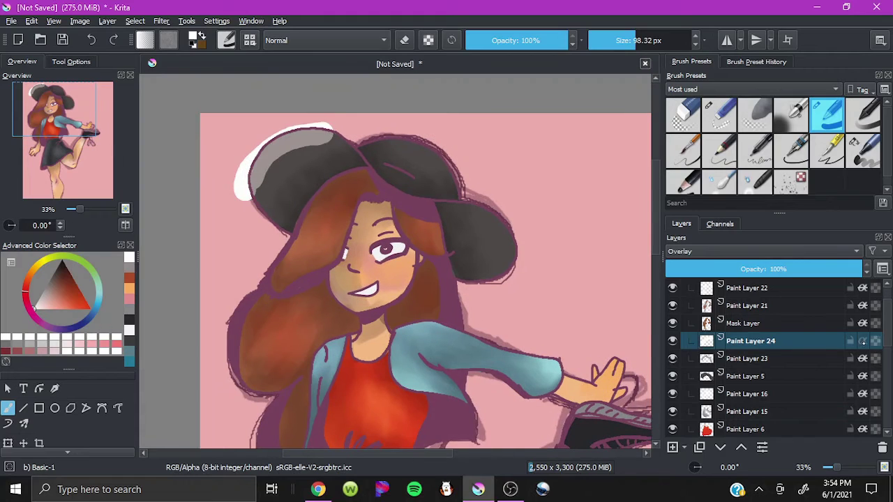
left_click_drag(381, 139, 450, 178)
left_click_drag(492, 217, 513, 278)
key("/")
mouse_move(262, 199)
left_mouse_down()
mouse_move(284, 168)
mouse_move(265, 196)
left_mouse_up()
left_click_drag(370, 143, 409, 150)
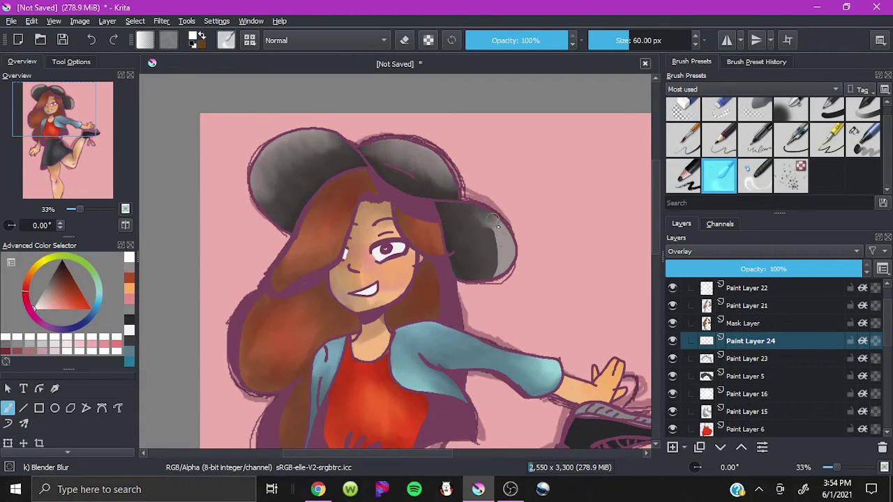
left_click_drag(499, 226, 483, 222)
left_click_drag(776, 269, 785, 269)
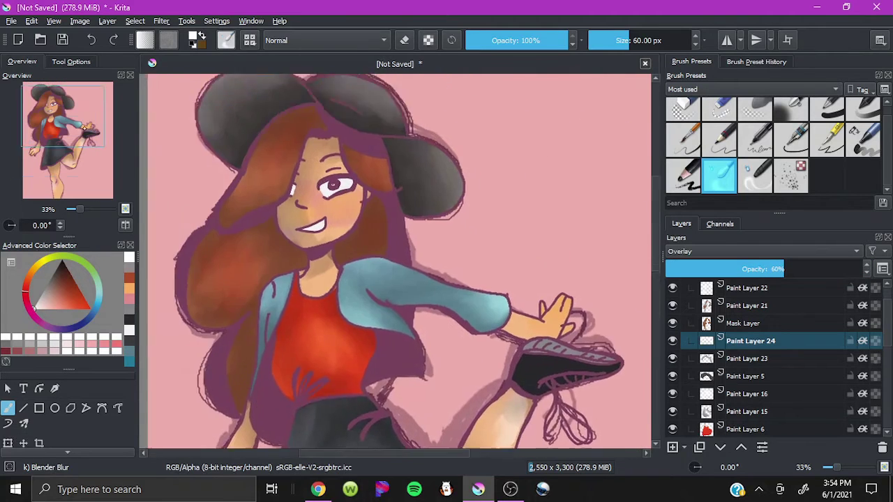
left_click_drag(628, 359, 556, 313)
scroll(753, 362, "down", 3)
Step: Shade the black shoe with grey on a new Multiply layer
scroll(754, 363, "down", 4)
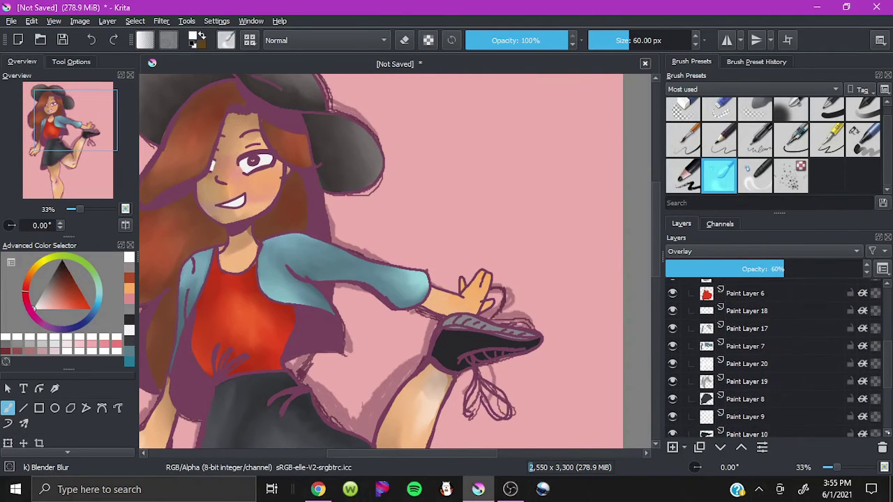
scroll(754, 377, "down", 4)
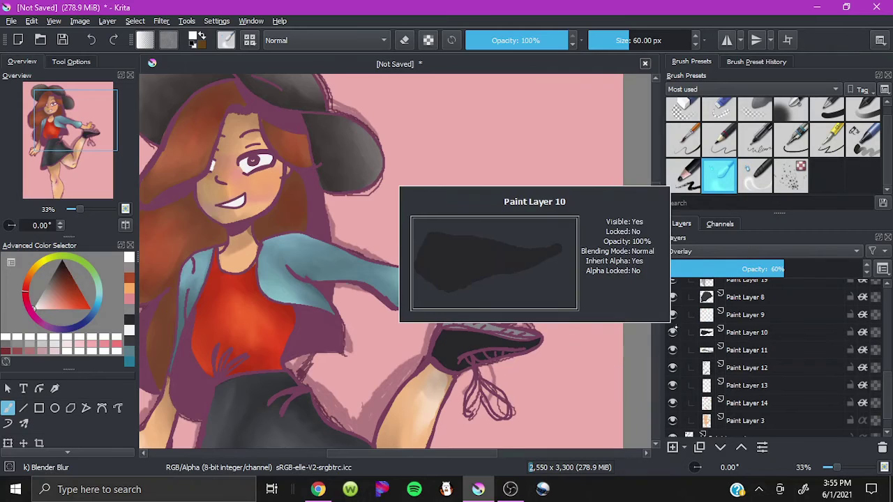
left_click(747, 332)
key("Insert")
left_click(764, 251)
left_click(697, 238)
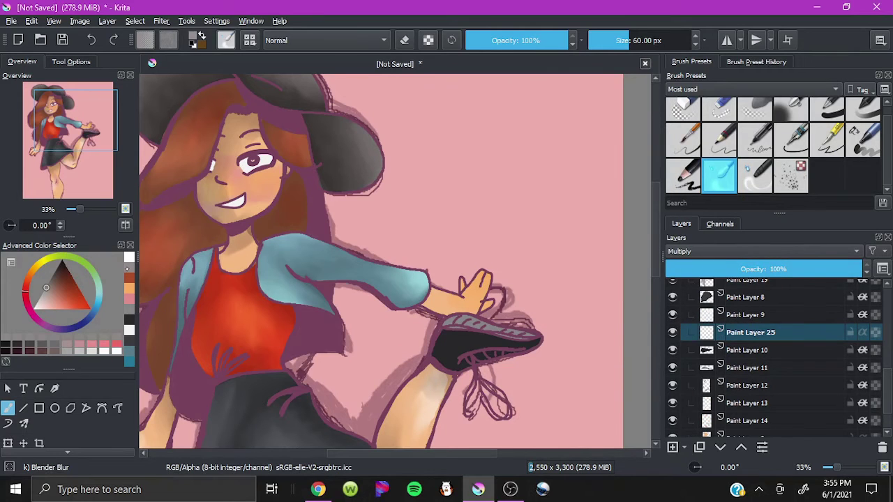
key("/")
left_click_drag(437, 343, 471, 336)
key("slash")
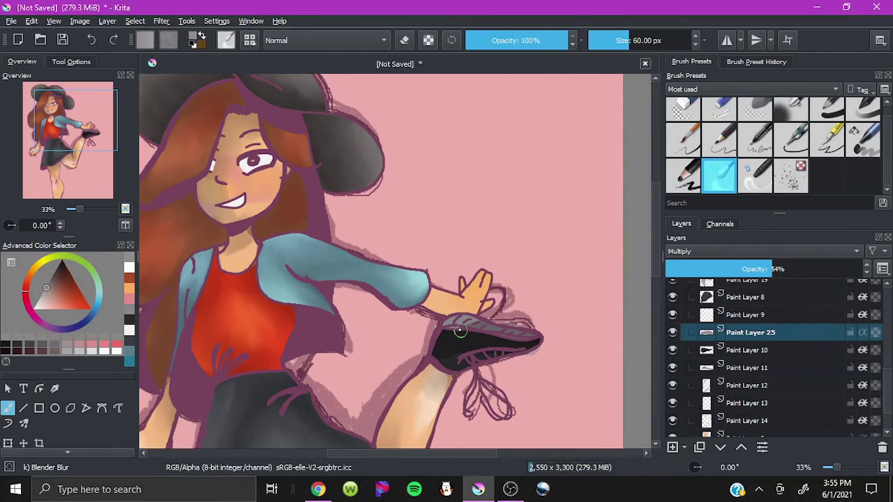
Step: Add a blended white highlight to the shoe on an Overlay layer
key("Insert")
key("slash")
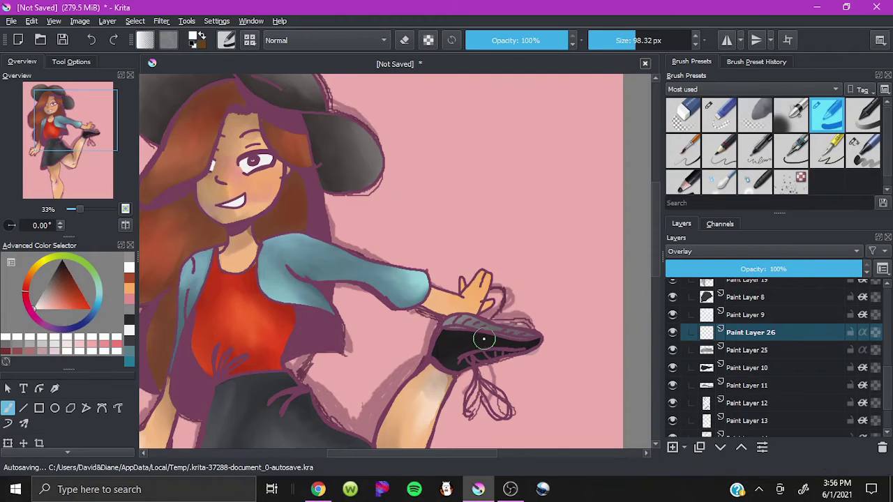
left_click_drag(489, 325, 446, 319)
key("slash")
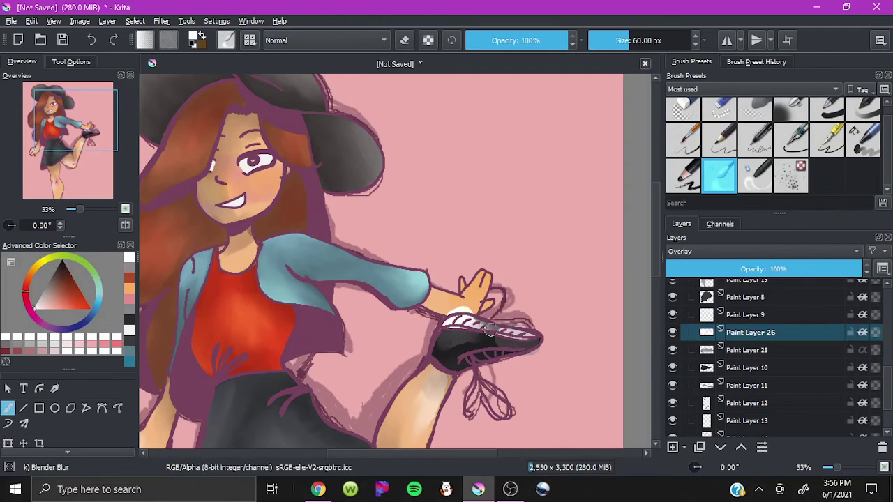
key("e")
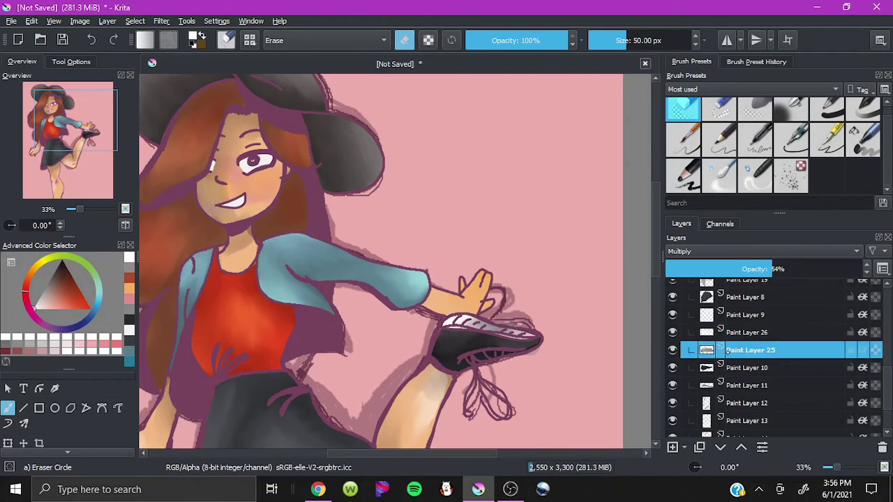
key("Page_Down")
key("minus")
key("minus")
key("minus")
Step: Wrap Paint Layer 2 in a Quick Clipping Group and delete its mask layer
scroll(767, 348, "up", 5)
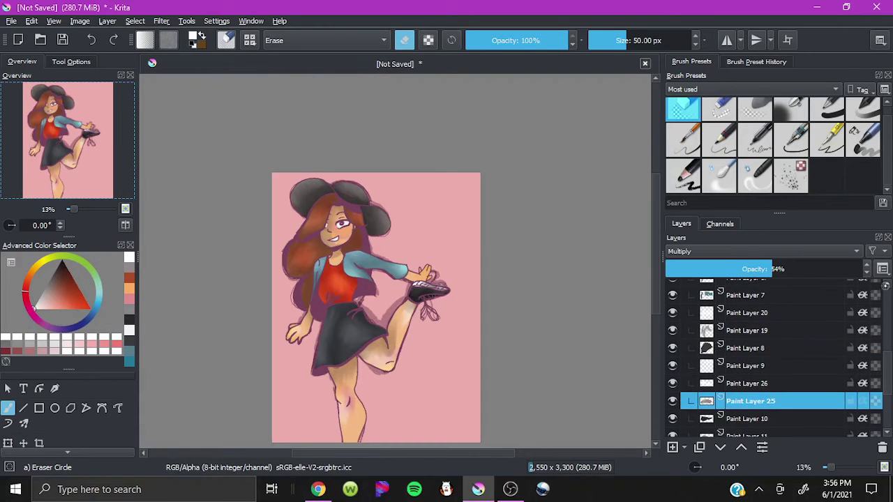
left_click(703, 306)
key("Insert")
key("p")
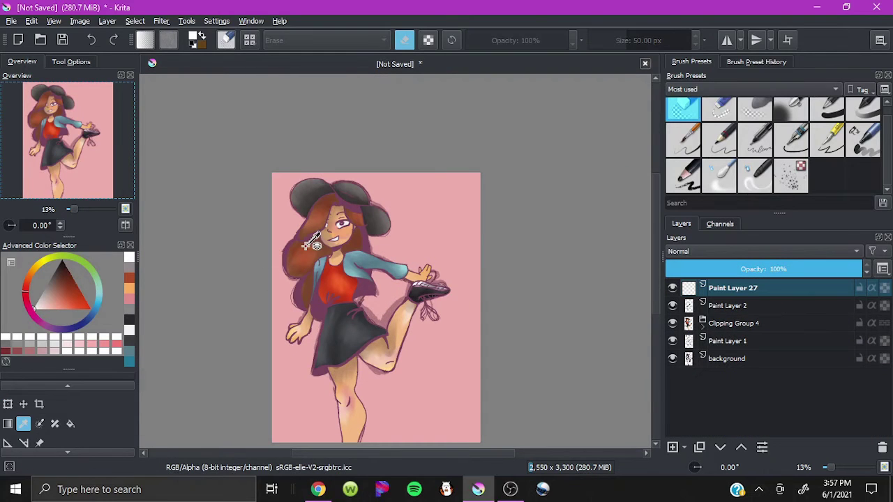
right_click(727, 305)
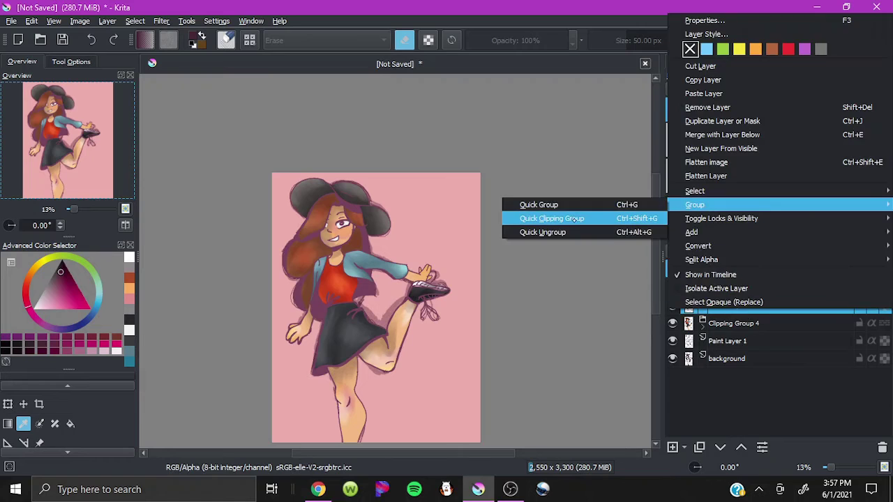
left_click(551, 273)
key("b")
key("slash")
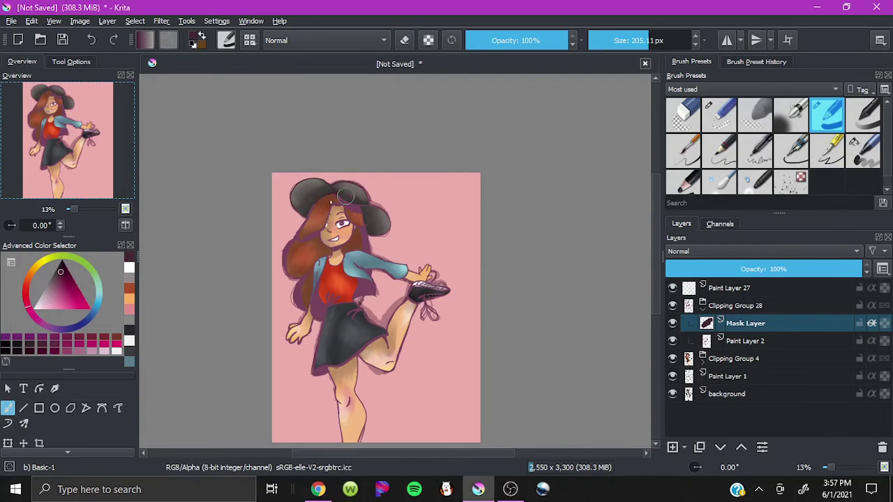
left_click_drag(316, 220, 327, 342)
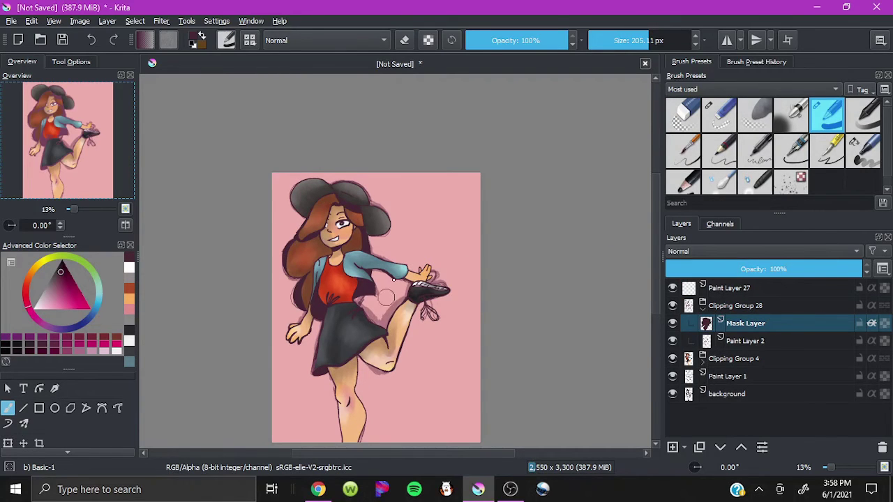
left_click(672, 323)
left_click(748, 340)
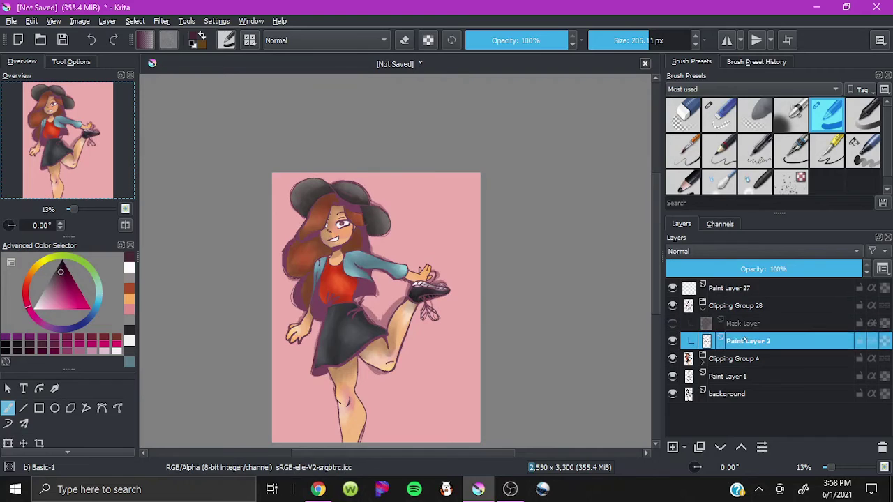
left_click(742, 324)
Step: Add a Multiply layer of greyish pink shading over the hair and legs at 63% opacity
key("shift+Delete")
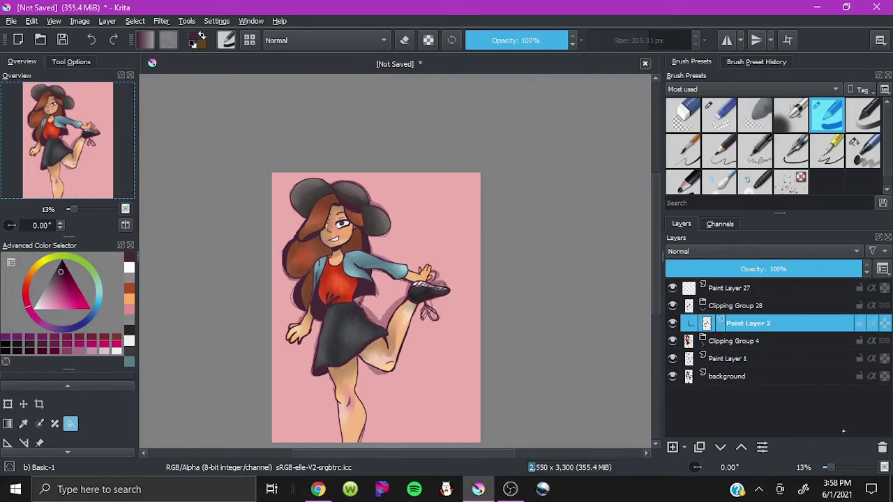
left_click(672, 447)
left_click(764, 251)
left_click(698, 241)
left_click(46, 288)
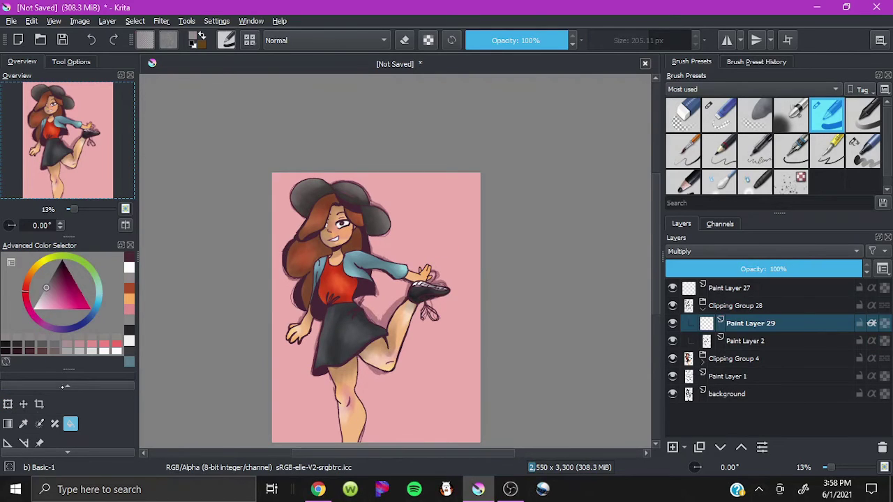
left_click(8, 408)
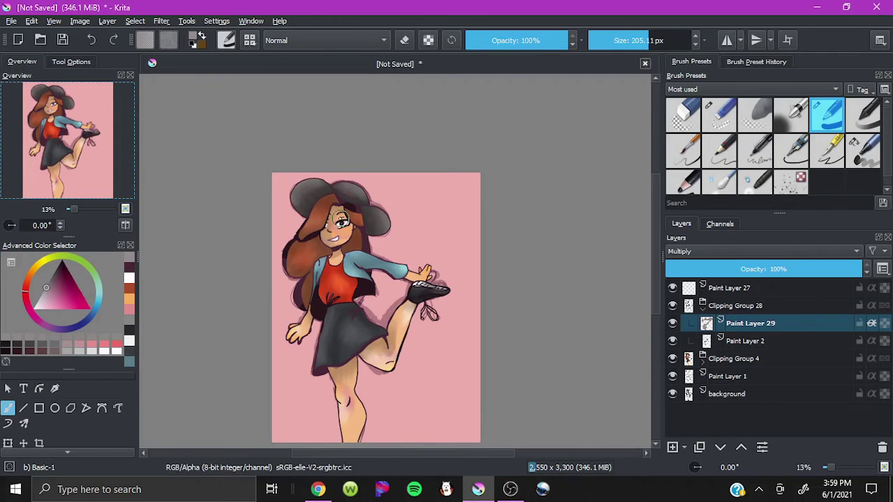
mouse_move(328, 223)
left_mouse_down()
mouse_move(293, 254)
mouse_move(293, 307)
left_mouse_up()
left_click_drag(861, 269, 790, 269)
left_click(719, 181)
left_click(828, 114)
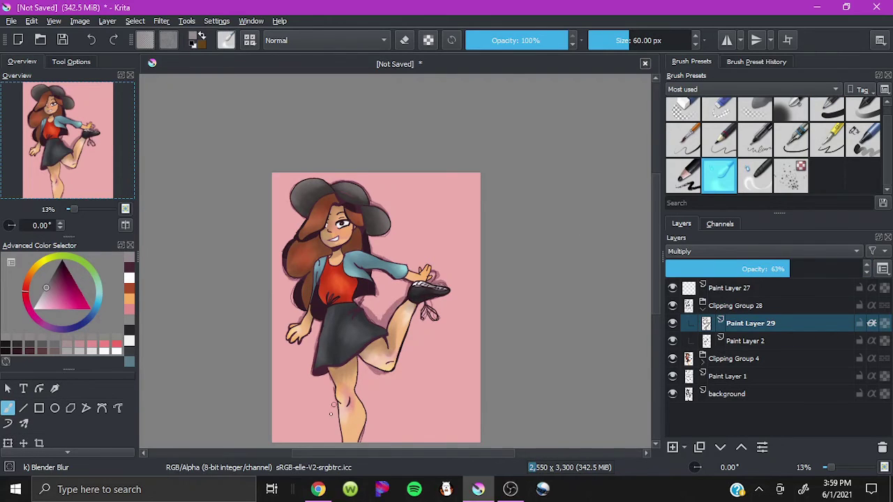
Step: Add a white Overlay highlight layer at 53% opacity and collapse Clipping Group 28
key("Insert")
left_click(129, 277)
left_click(764, 251)
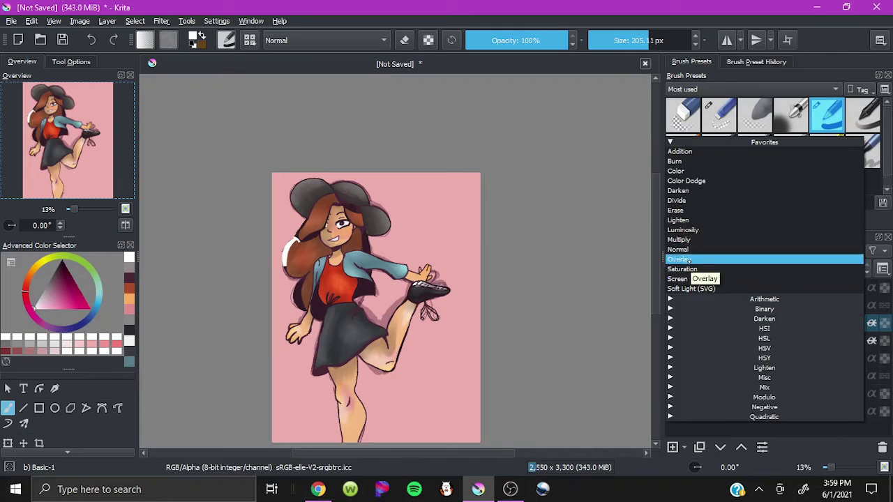
left_click(694, 257)
left_click_drag(861, 269, 774, 269)
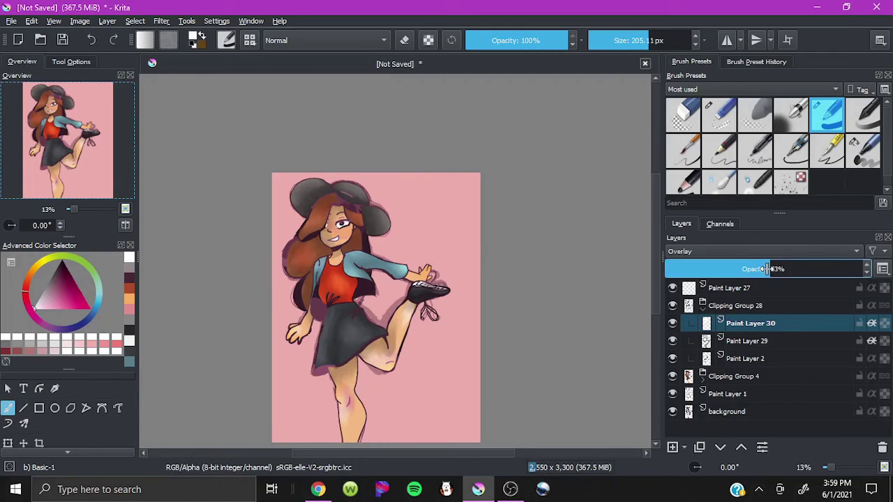
key("slash")
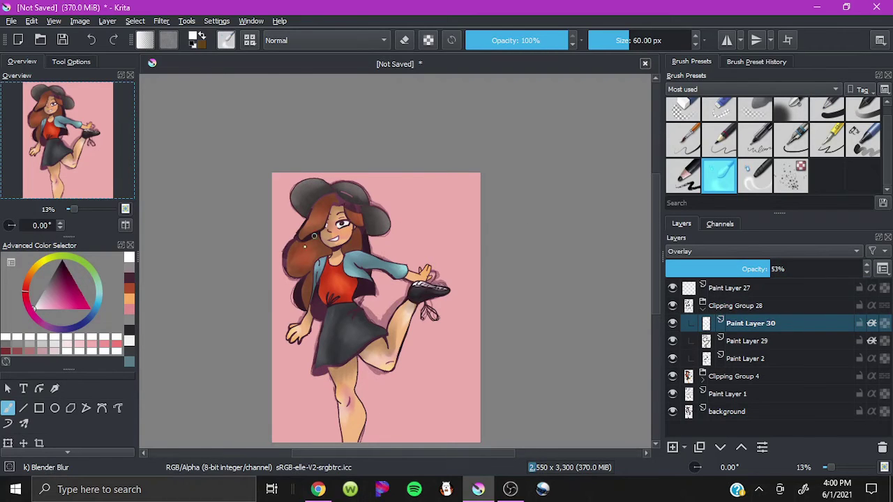
left_click(750, 340)
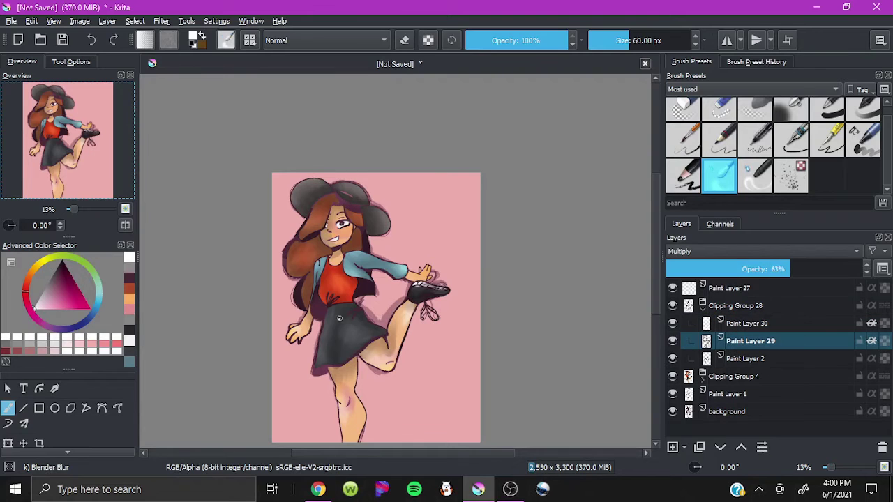
left_click(703, 305)
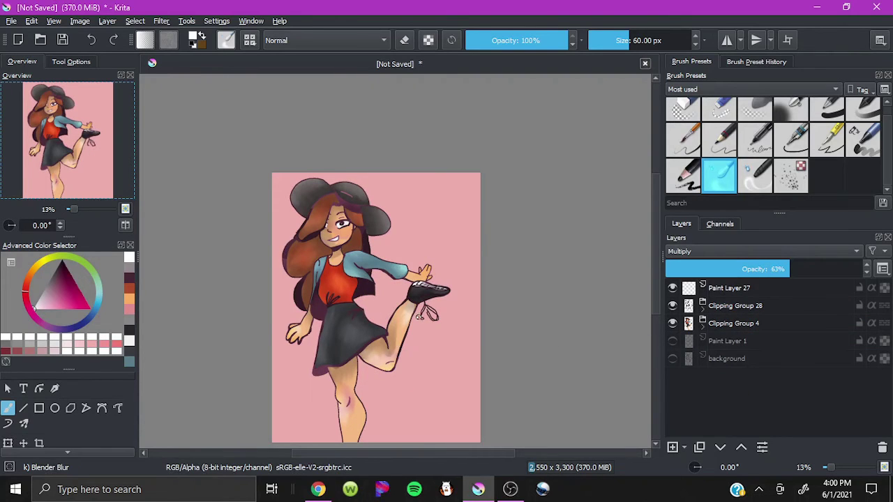
Step: Quick Group Clipping Group 28 into Group 31, move Clipping Group 4 inside, and collapse it
left_click(732, 306)
right_click(733, 306)
left_click(539, 191)
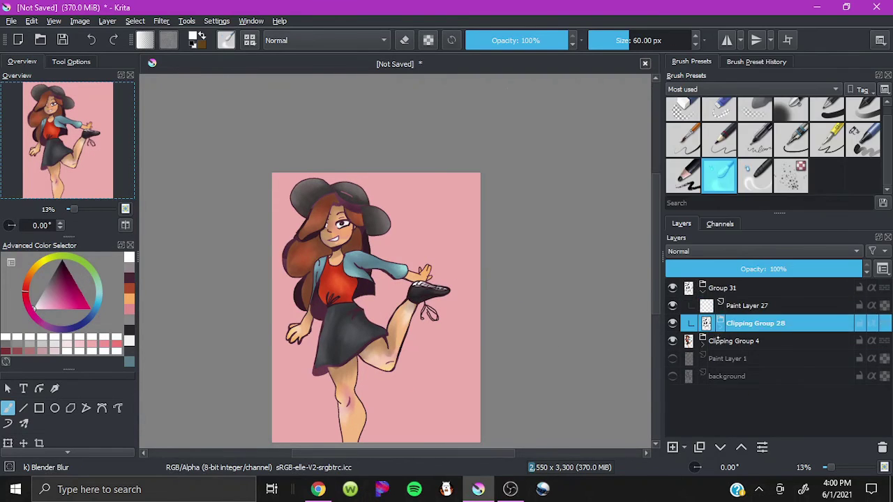
left_click(733, 339)
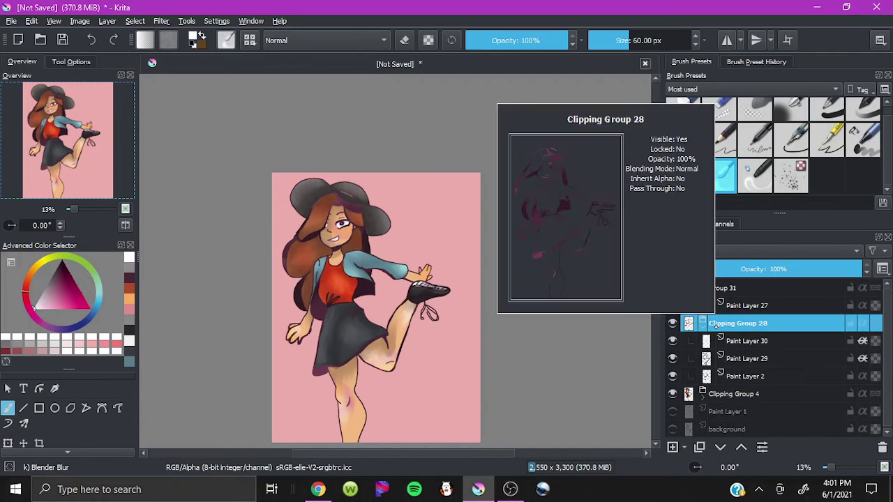
left_click(720, 323)
left_click(736, 323)
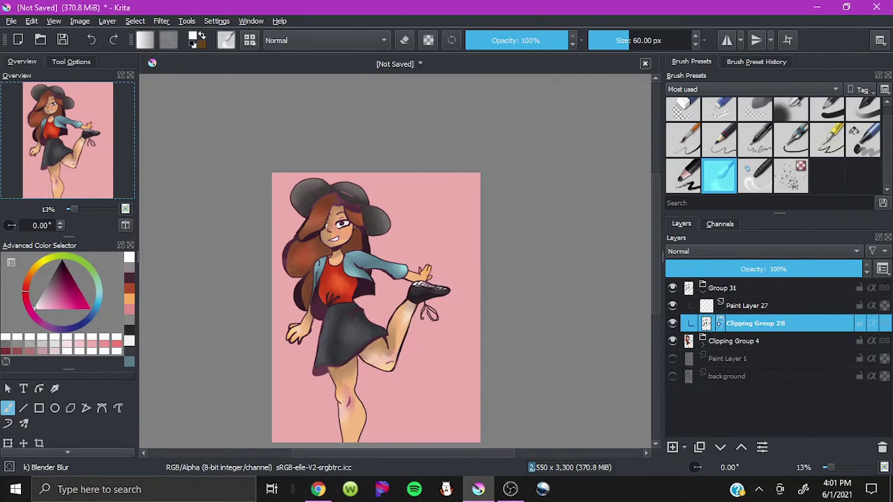
left_click_drag(733, 340, 731, 328)
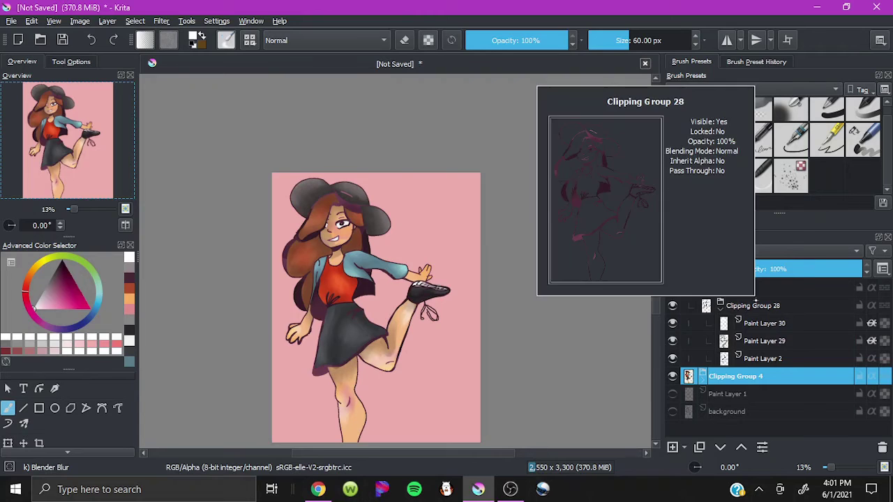
left_click(720, 447)
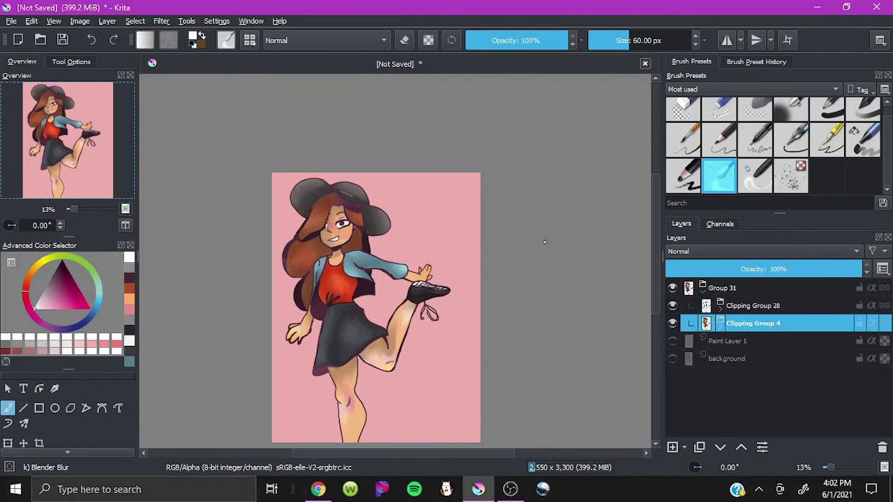
left_click(703, 289)
left_click(510, 489)
left_click(478, 489)
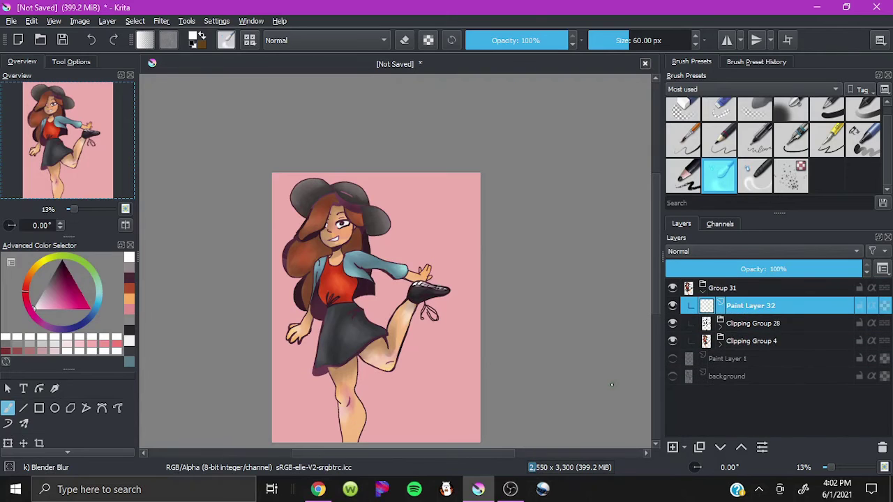
Step: Duplicate the girl group, shift the copy below and right of her, and halve its opacity
left_click(727, 289)
left_click(673, 448)
key("ctrl+shift+g")
key("t")
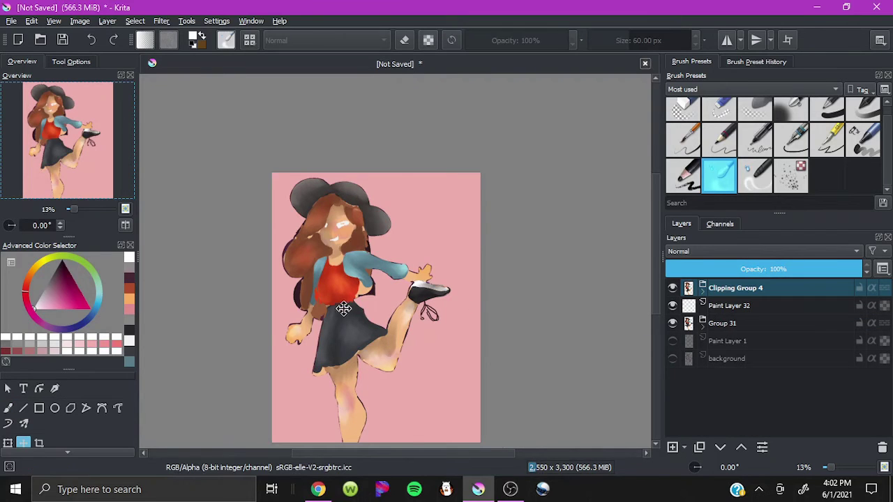
left_click_drag(534, 309, 596, 309)
key("ctrl+Page_Down")
key("ctrl+Page_Down")
left_click_drag(425, 329, 397, 330)
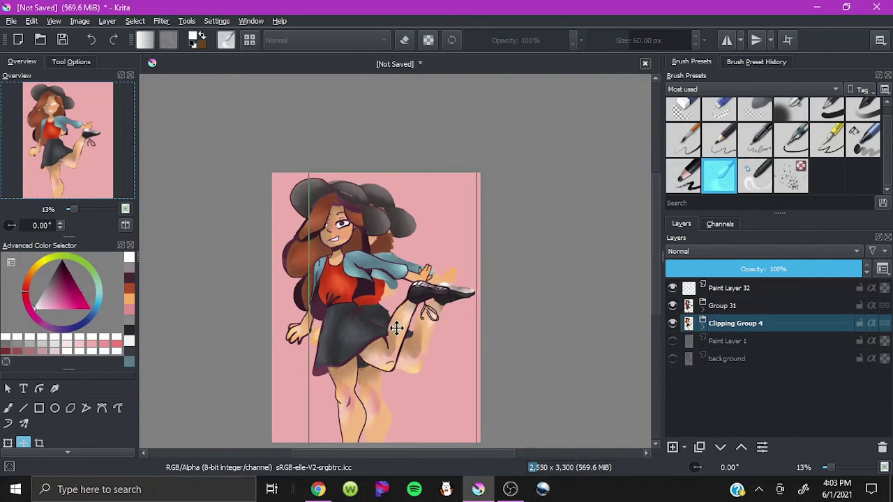
left_click_drag(682, 269, 766, 268)
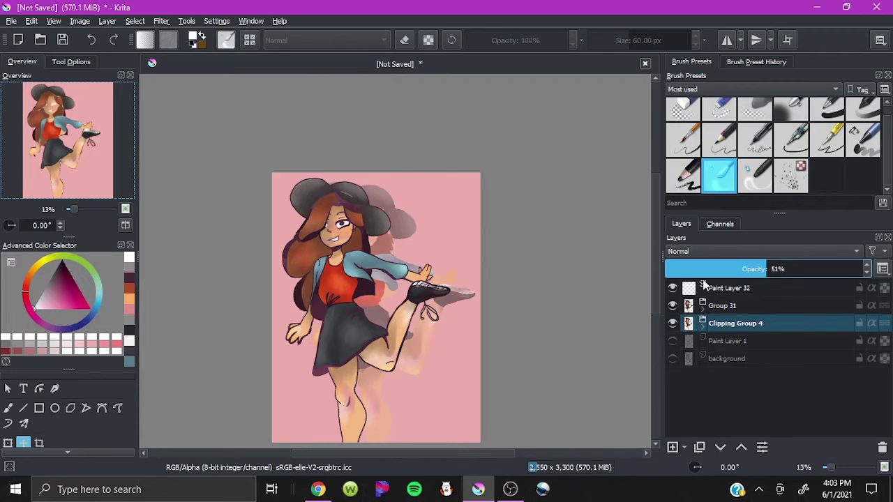
left_click(673, 305)
Step: Delete five detail layers from the copy, leaving only Paint Layer 3, then show the original girl
key("b")
left_click(379, 342)
left_click(702, 327)
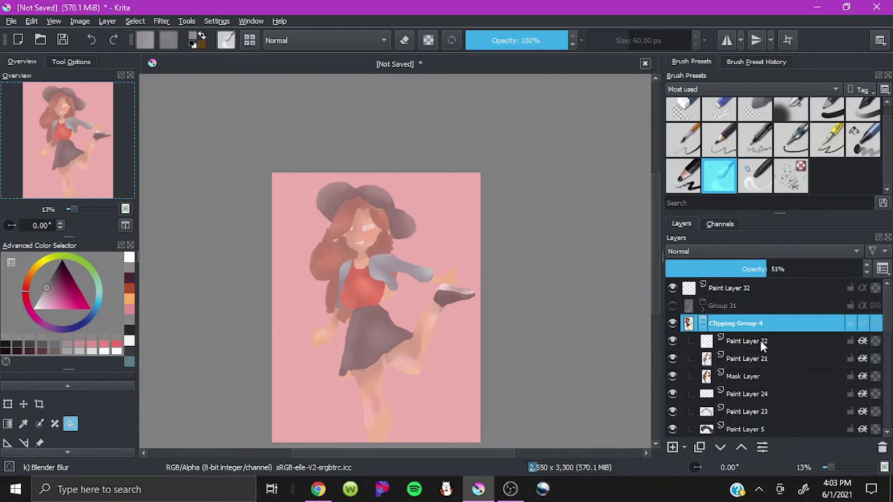
left_click(762, 342)
left_click(883, 448)
left_click(883, 449)
left_click(883, 449)
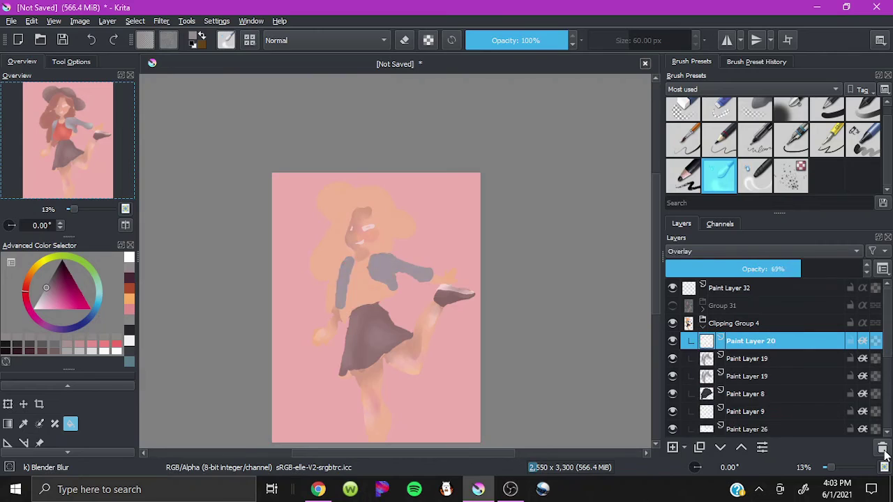
left_click(883, 448)
left_click(882, 449)
left_click(883, 449)
left_click(883, 449)
left_click(882, 448)
left_click(883, 449)
left_click(883, 449)
left_click(673, 305)
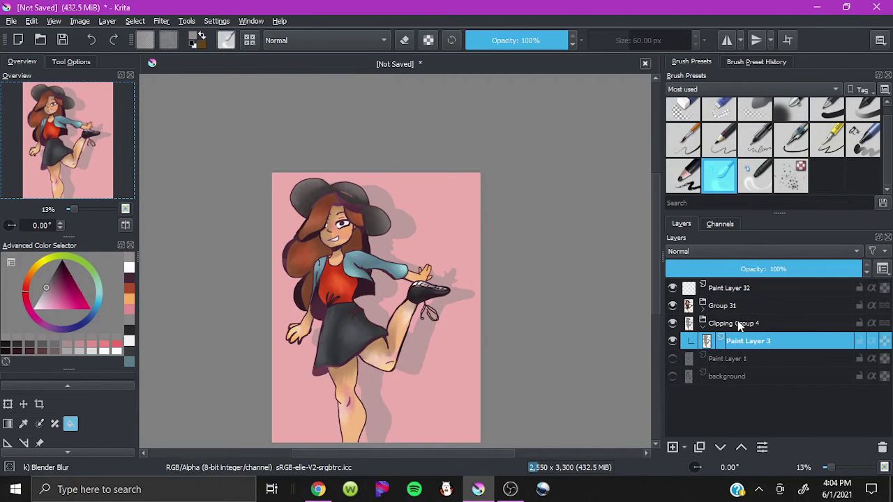
Step: Blur the grey shadow, move Paint Layer 3 out of Clipping Group 4 at about 54% opacity
key("b")
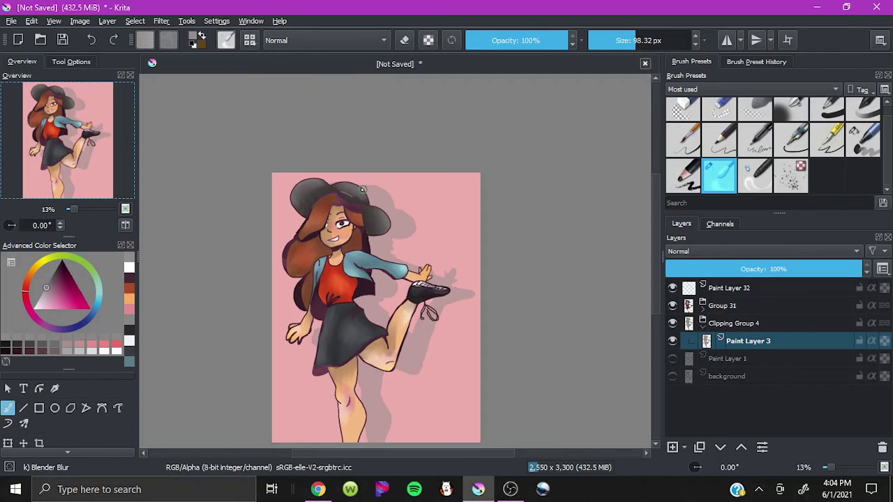
mouse_move(362, 189)
left_mouse_down()
mouse_move(404, 276)
mouse_move(415, 338)
mouse_move(388, 430)
mouse_move(404, 213)
mouse_move(449, 277)
mouse_move(390, 221)
mouse_move(383, 419)
left_mouse_up()
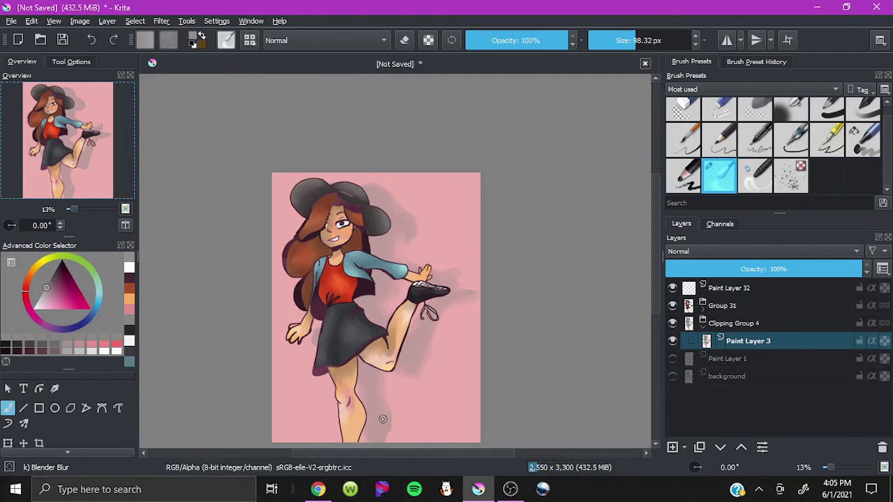
left_click(736, 323)
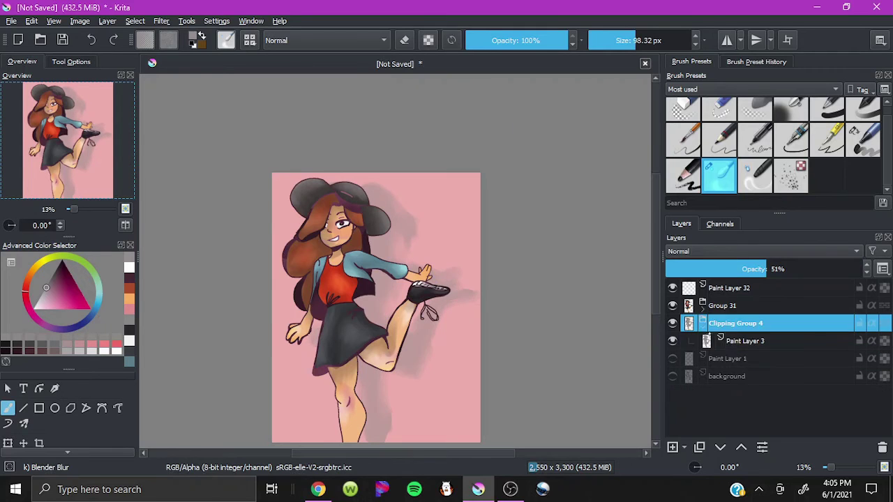
left_click_drag(709, 335, 706, 354)
left_click(774, 268)
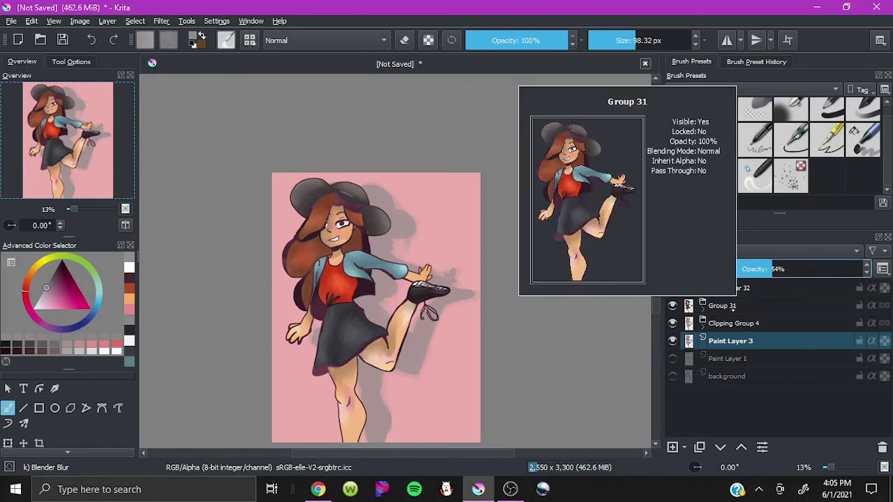
left_click(733, 288)
left_click(863, 140)
Step: Paint the first letters of 'Rosemary' in light orange with a large marker brush
left_click(31, 274)
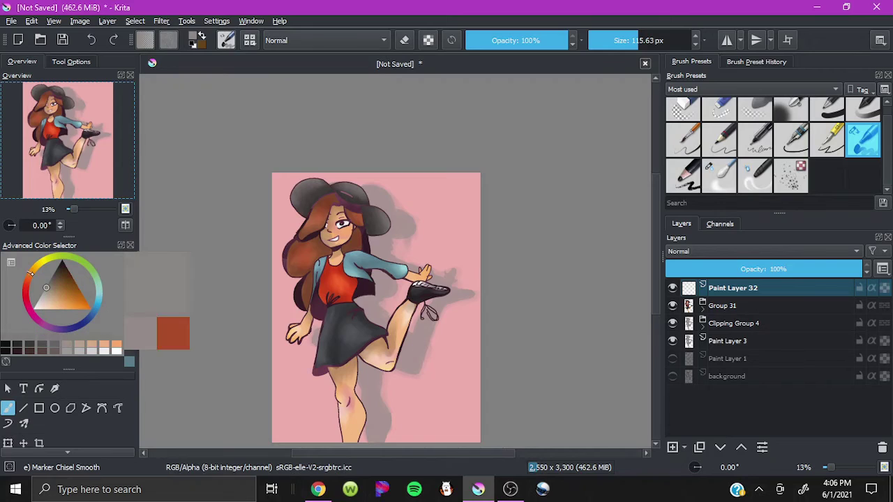
left_click(82, 305)
left_click(672, 40)
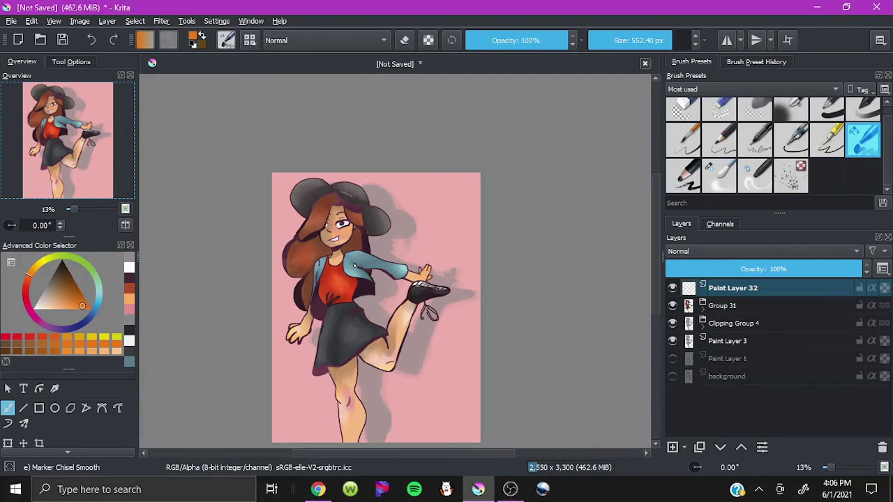
mouse_move(380, 279)
left_mouse_down()
mouse_move(391, 225)
mouse_move(433, 265)
left_mouse_up()
left_click_drag(428, 231, 471, 237)
key("ctrl+t")
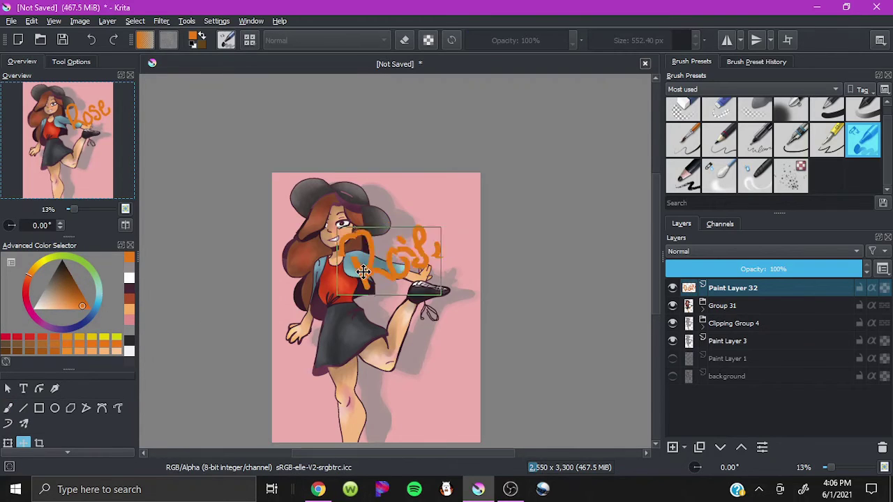
key("Return")
key("b")
mouse_move(394, 268)
left_mouse_down()
mouse_move(443, 223)
mouse_move(471, 217)
left_mouse_up()
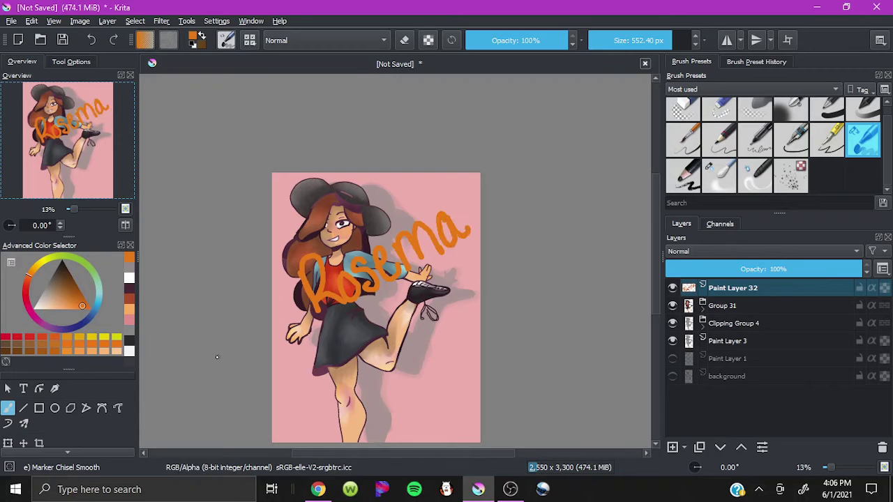
Step: Complete the 'Rosemary' lettering, then scale and position it across the girl
key("ctrl+t")
left_click_drag(376, 258, 349, 307)
key("Return")
mouse_move(426, 279)
left_mouse_down()
mouse_move(450, 247)
mouse_move(452, 295)
left_mouse_up()
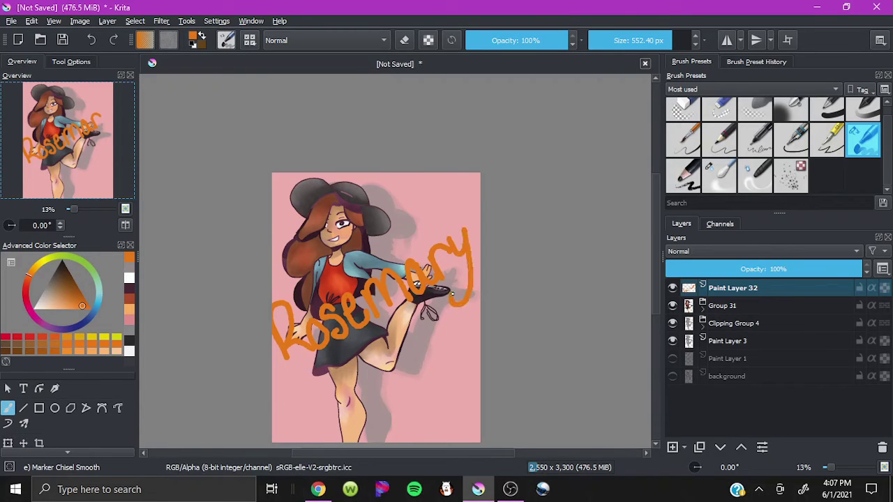
key("ctrl+t")
left_click_drag(479, 220, 433, 254)
left_click_drag(379, 322, 417, 274)
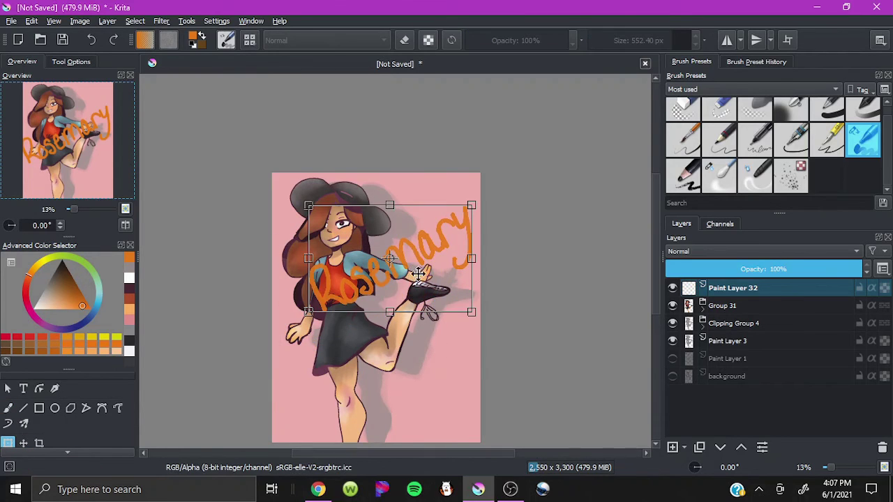
key("Return")
Step: Duplicate the lettering layer and fade the lower grey copy to 52% opacity as a shadow
key("ctrl+j")
key("t")
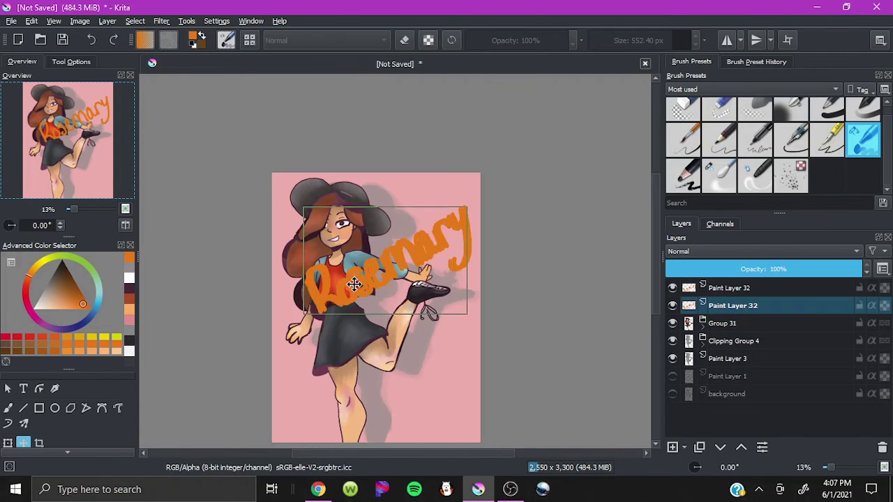
left_click(672, 287)
key("b")
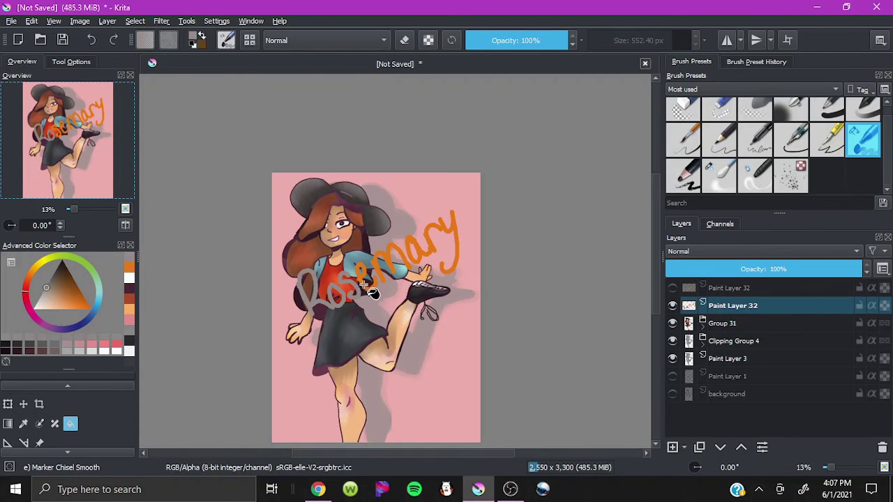
left_click(768, 269)
left_click(672, 287)
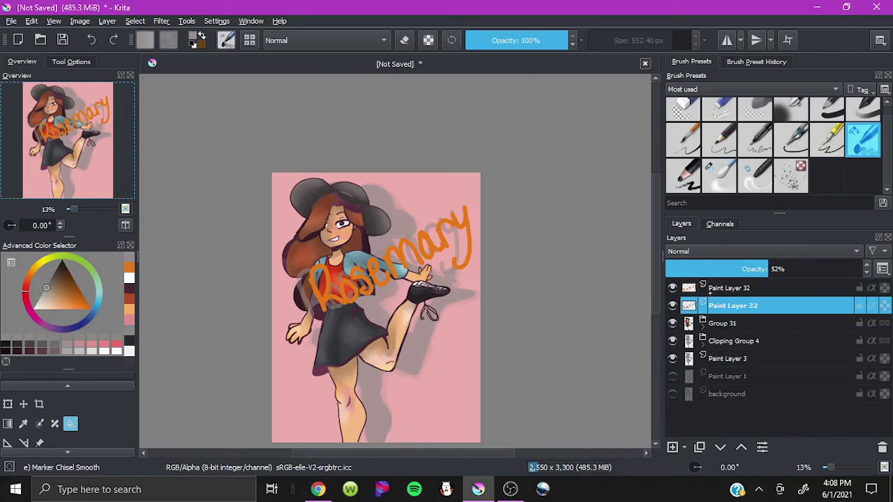
Step: Add an Overlay layer with a blended white glow over the background at 60% opacity
left_click(699, 289)
key("Insert")
left_click(694, 251)
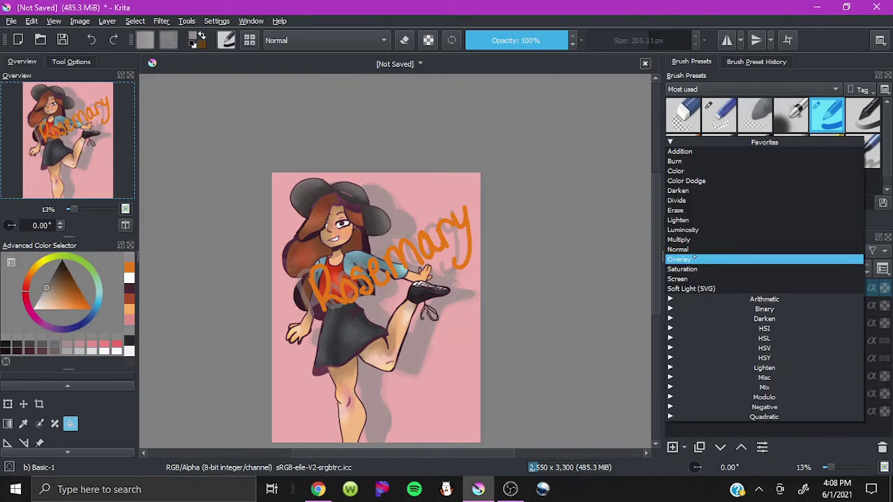
left_click(694, 259)
mouse_move(296, 180)
left_mouse_down()
mouse_move(477, 203)
mouse_move(461, 328)
mouse_move(363, 370)
left_mouse_up()
key("slash")
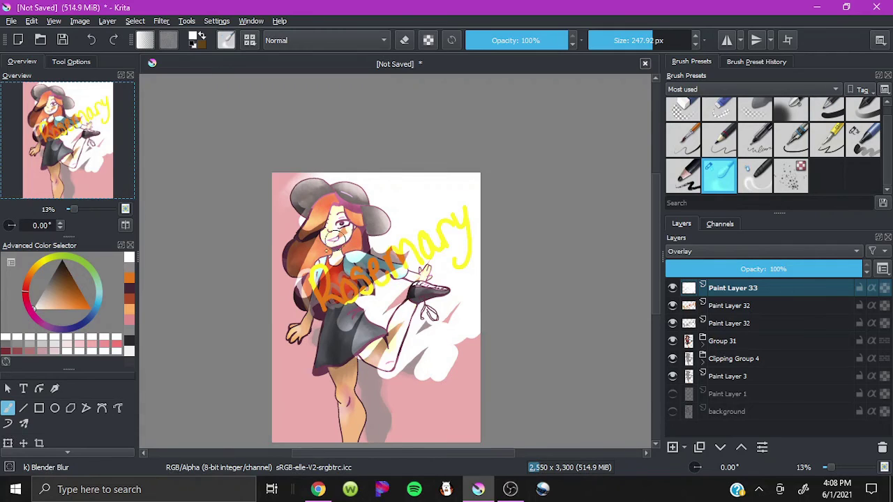
mouse_move(300, 210)
left_mouse_down()
mouse_move(335, 272)
mouse_move(414, 308)
mouse_move(455, 345)
mouse_move(376, 342)
left_mouse_up()
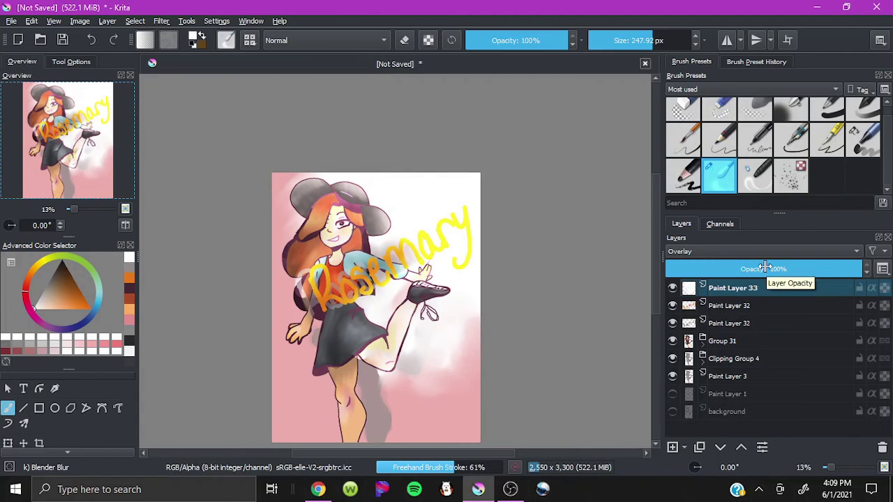
left_click_drag(766, 267, 783, 269)
Step: Sign the bottom-right corner of the illustration with a fine ink pen
key("/")
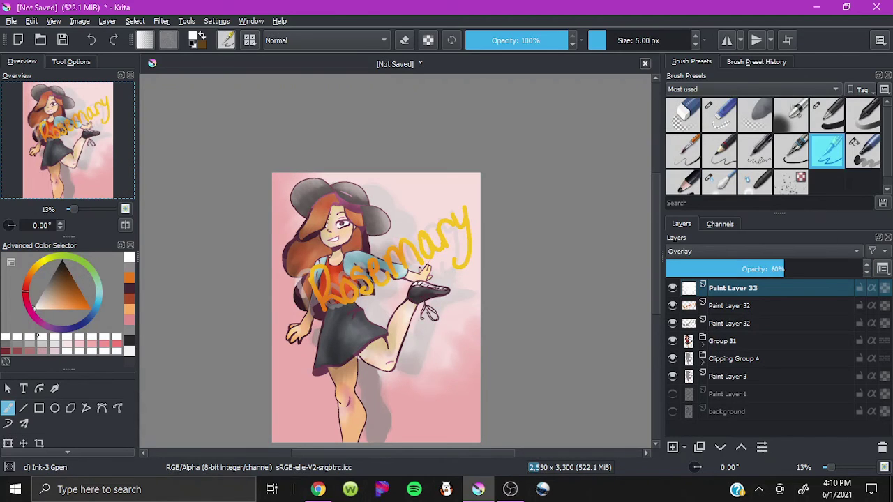
scroll(460, 439, "up", 5)
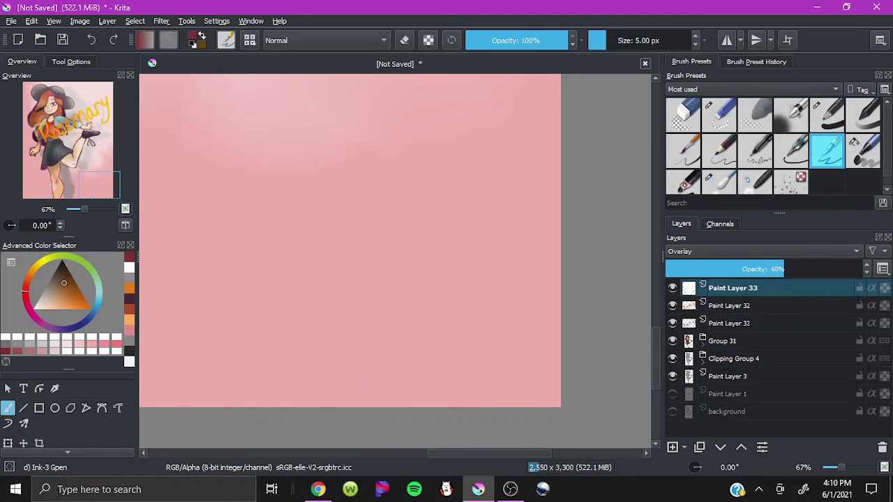
left_click_drag(357, 309, 341, 391)
key("ctrl+z")
key("ctrl+z")
mouse_move(377, 324)
left_mouse_down()
mouse_move(359, 397)
mouse_move(383, 391)
mouse_move(360, 398)
left_mouse_up()
key("Insert")
left_click_drag(404, 328, 474, 363)
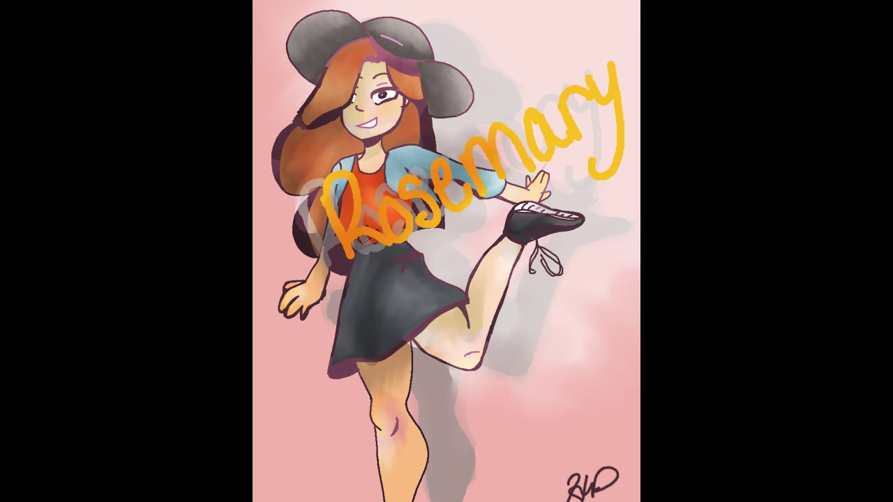